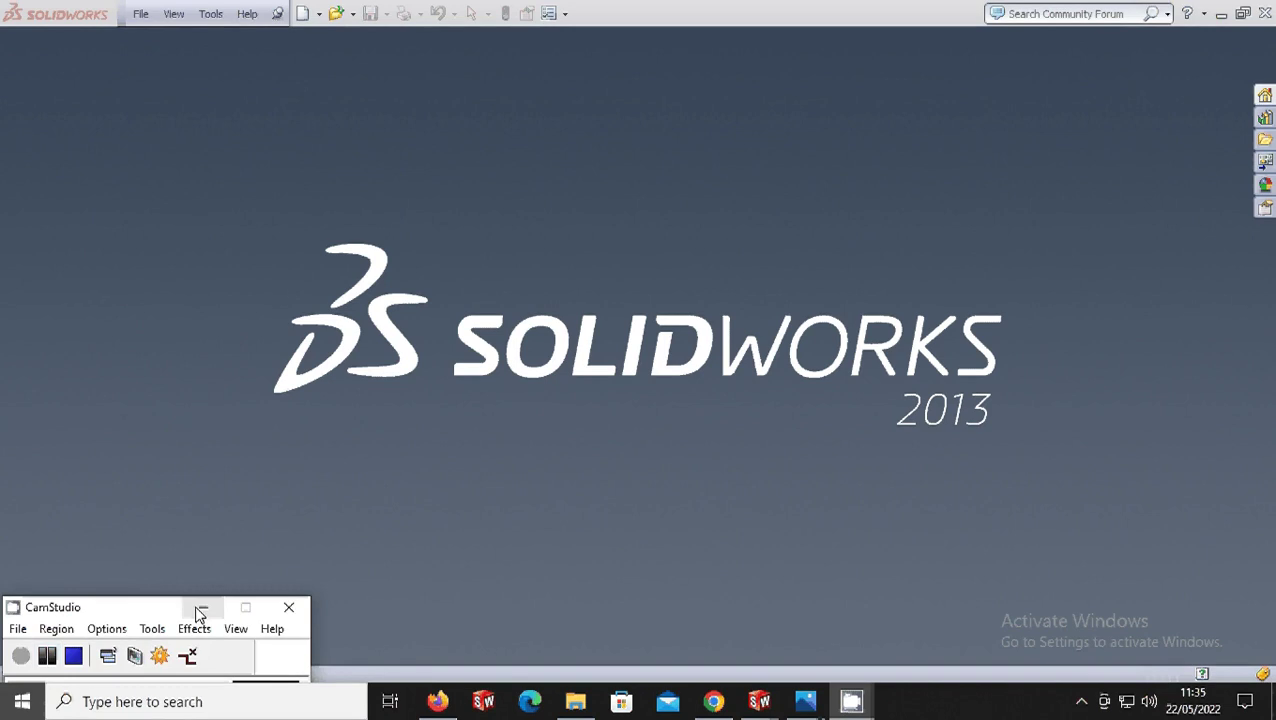
- Minimize the recorder and create a new SolidWorks part document
{"action": "left_click", "coordinate": [203, 608]}
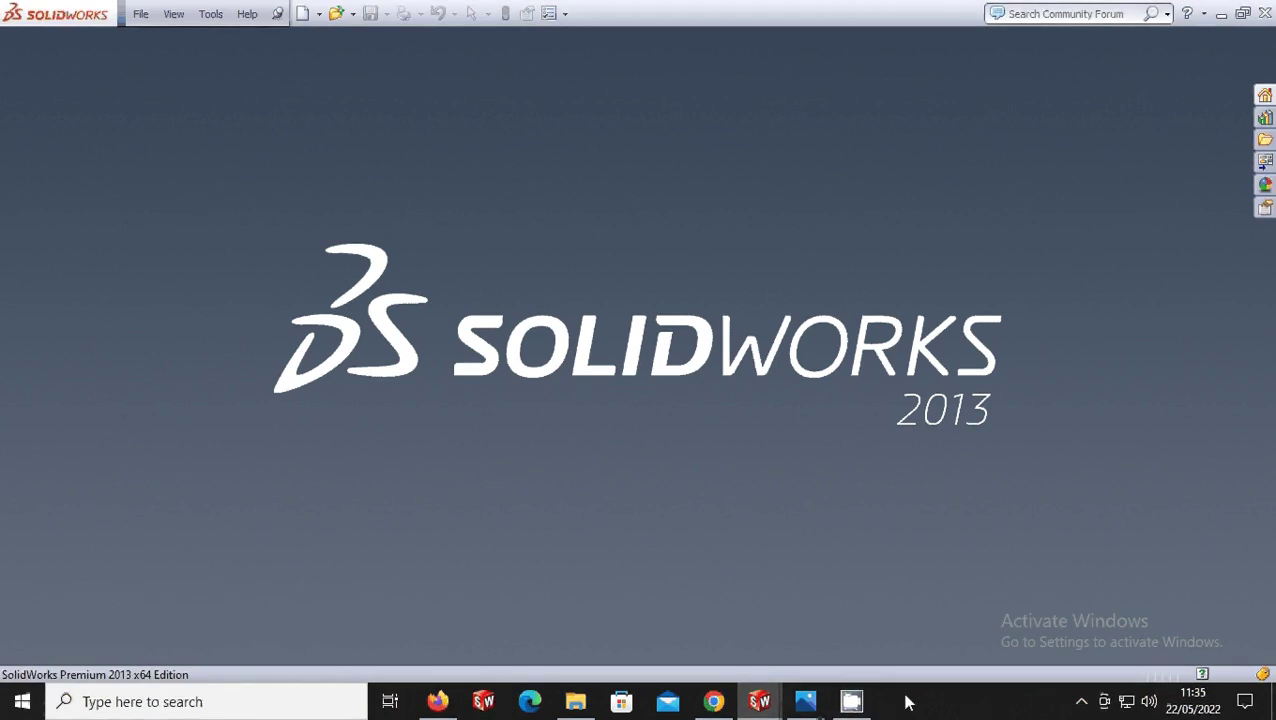
{"action": "left_click", "coordinate": [140, 14]}
{"action": "left_click", "coordinate": [176, 40]}
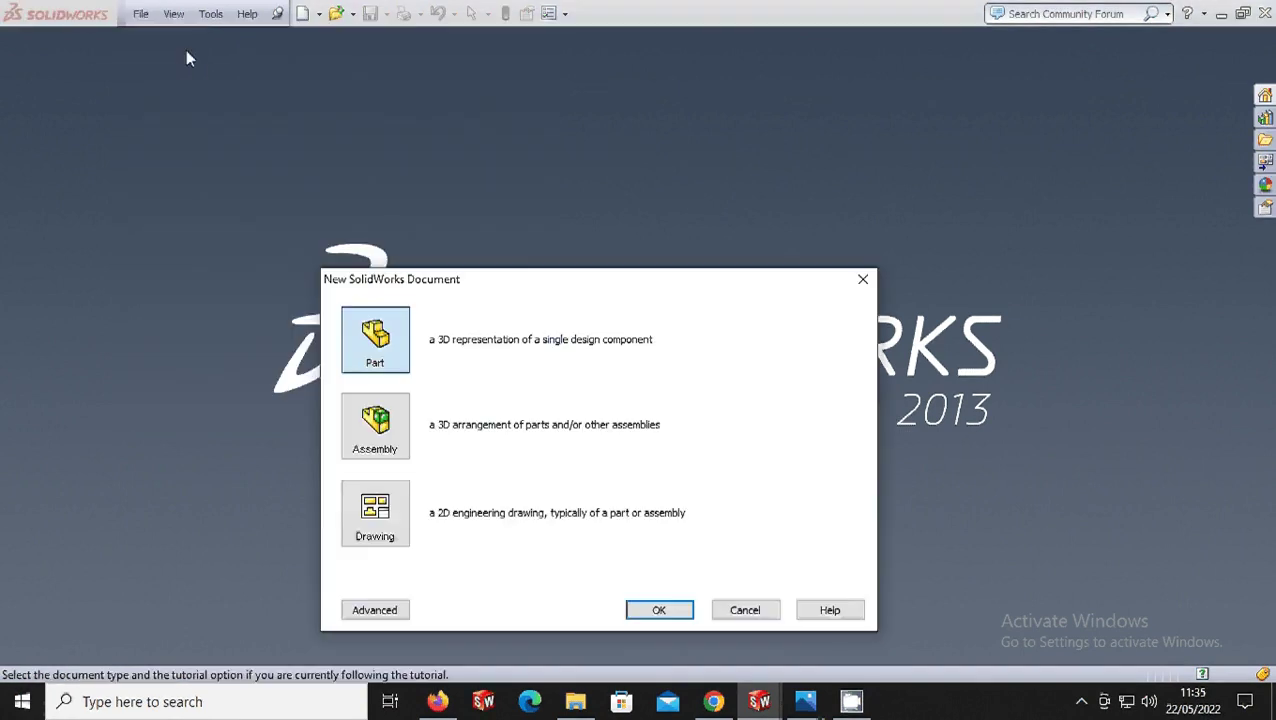
{"action": "left_click", "coordinate": [655, 608]}
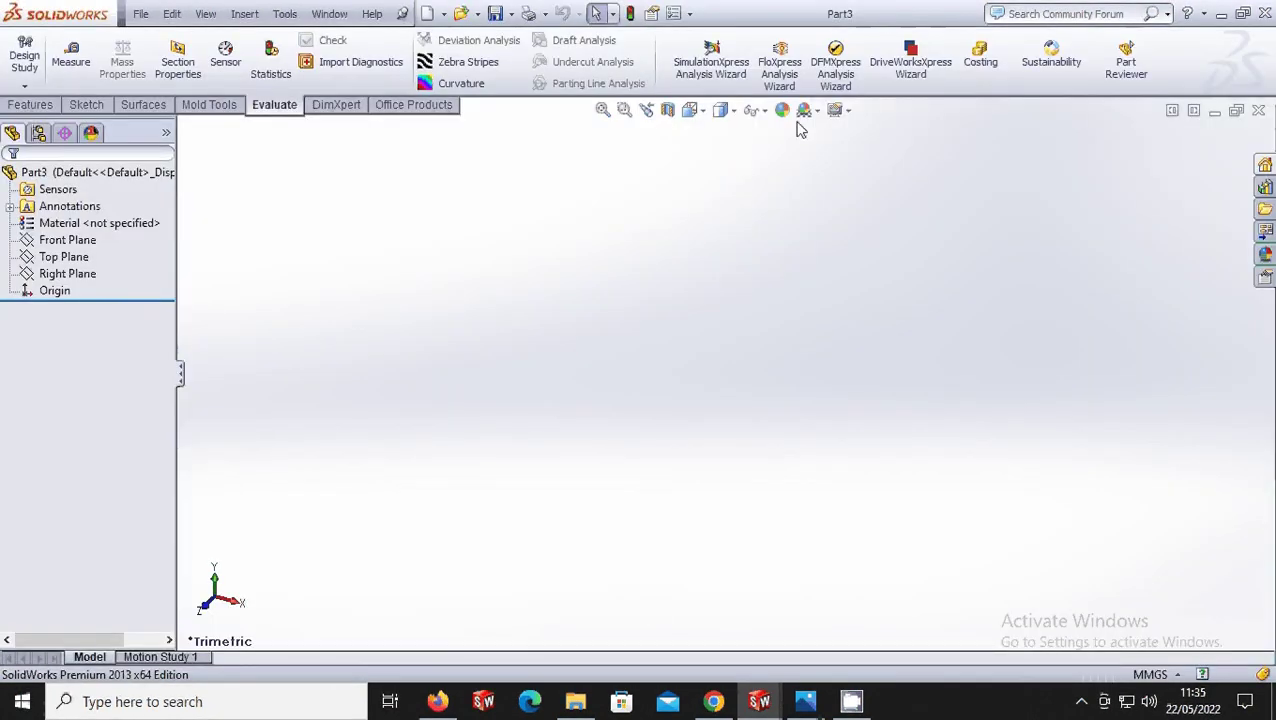
- Apply the Plain White scene and restore the window beside the reference drawing
{"action": "left_click", "coordinate": [801, 112]}
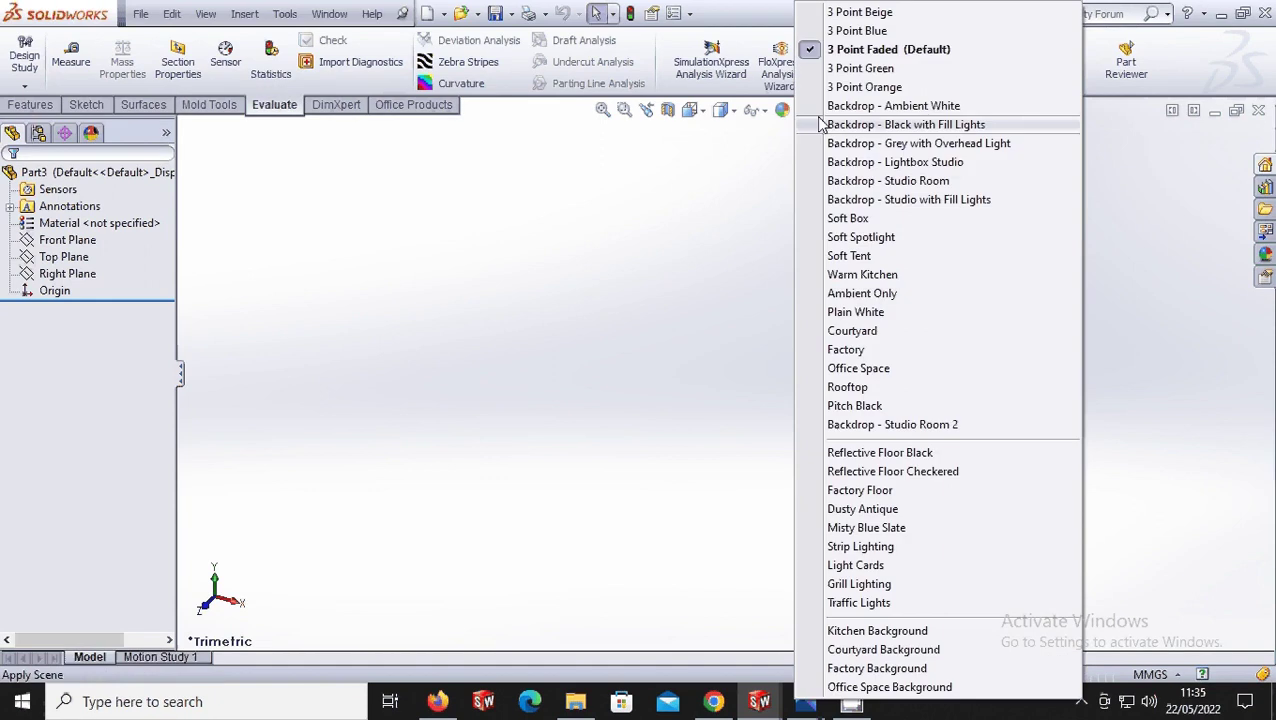
{"action": "left_click", "coordinate": [855, 312]}
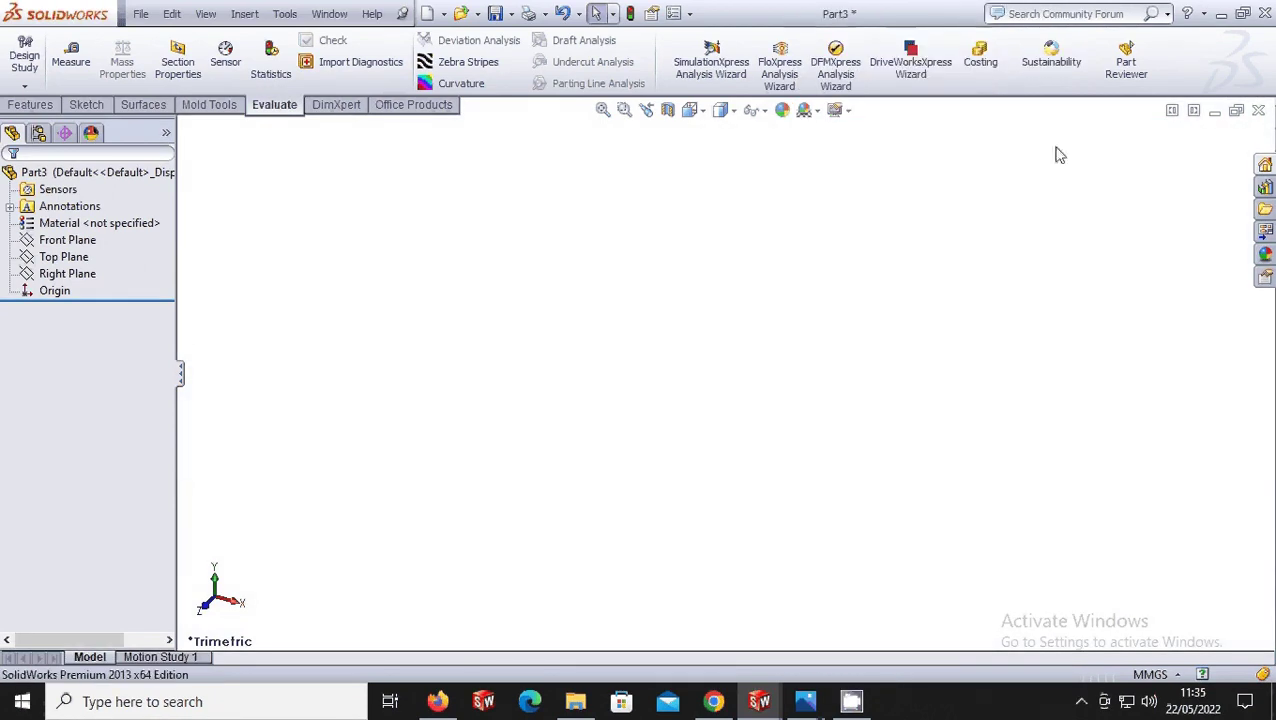
{"action": "left_click", "coordinate": [1232, 18]}
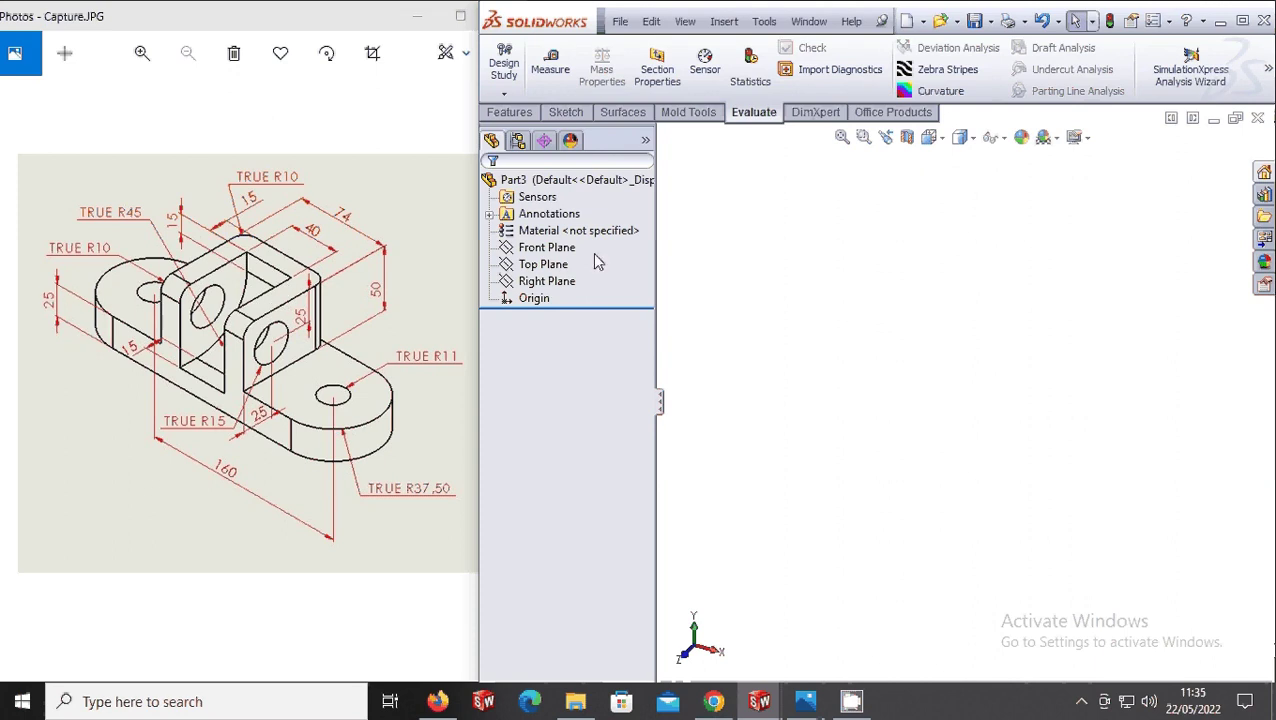
- Start a sketch on the Top Plane and draw a circle right of the origin
{"action": "right_click", "coordinate": [545, 264]}
{"action": "left_click", "coordinate": [553, 238]}
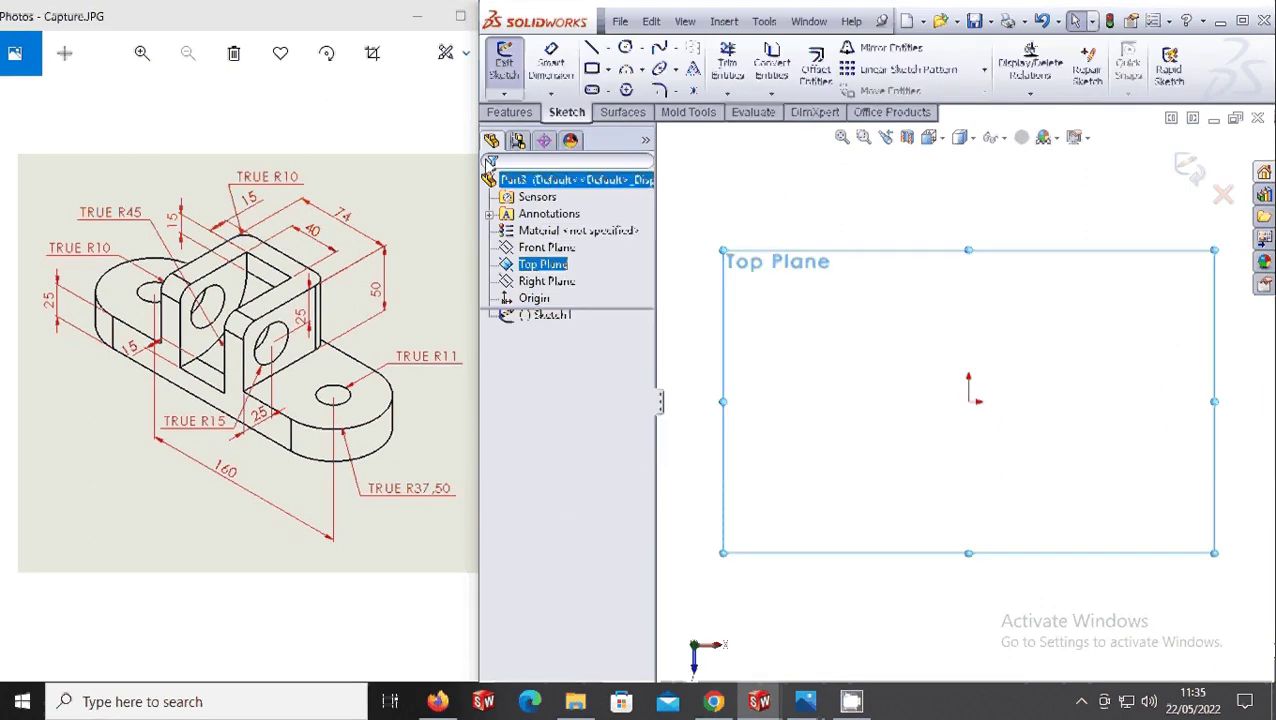
{"action": "left_click", "coordinate": [625, 47]}
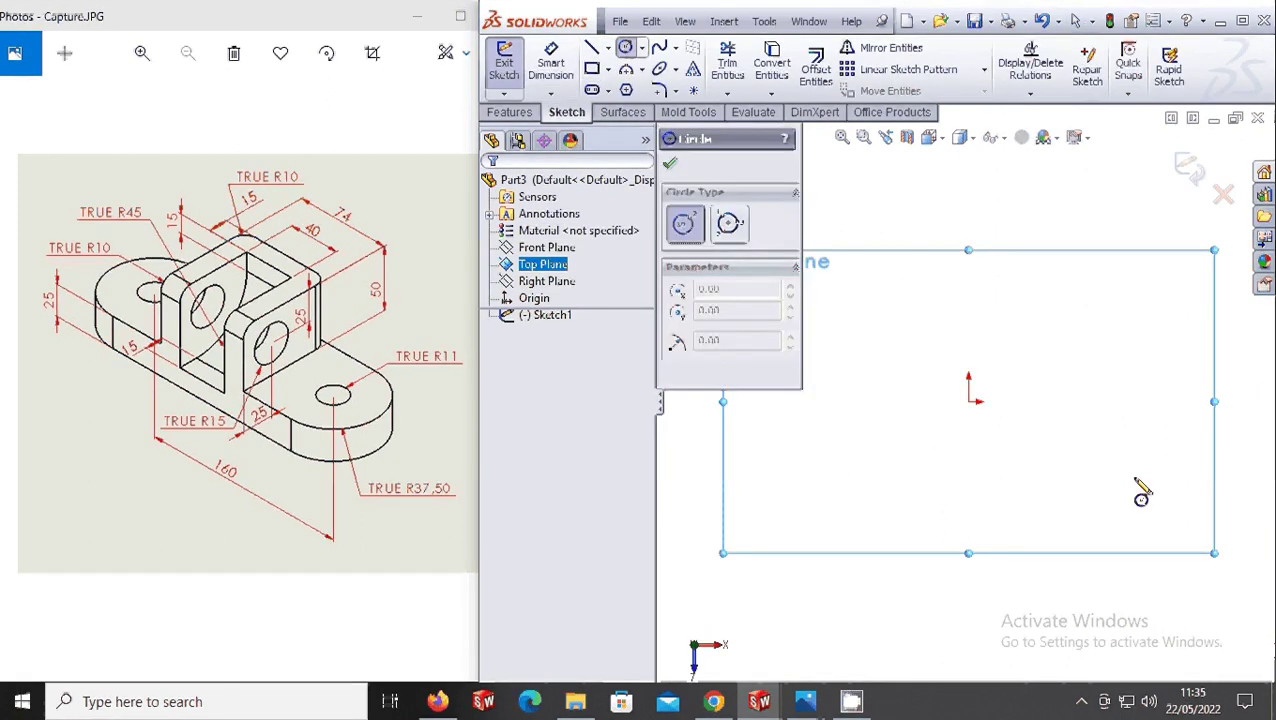
{"action": "left_click", "coordinate": [1116, 402]}
{"action": "left_click", "coordinate": [1148, 398]}
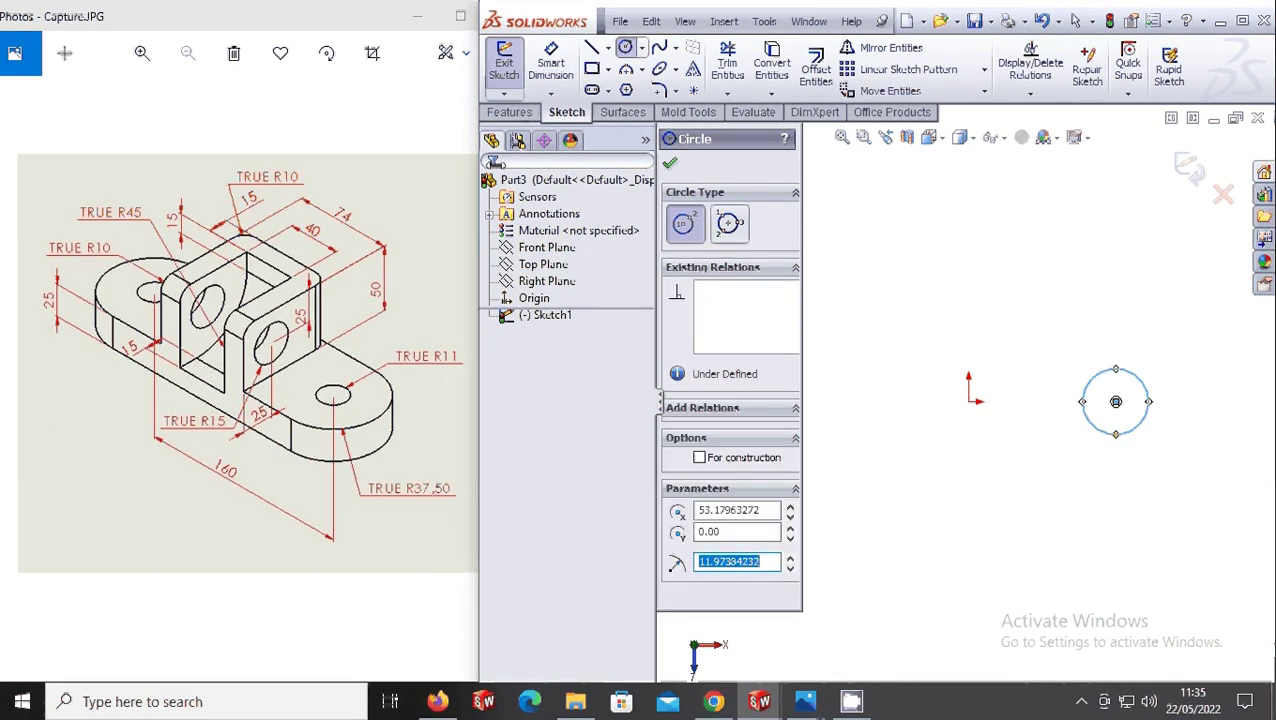
- Dimension the circle's diameter to 75 mm
{"action": "left_click", "coordinate": [551, 62]}
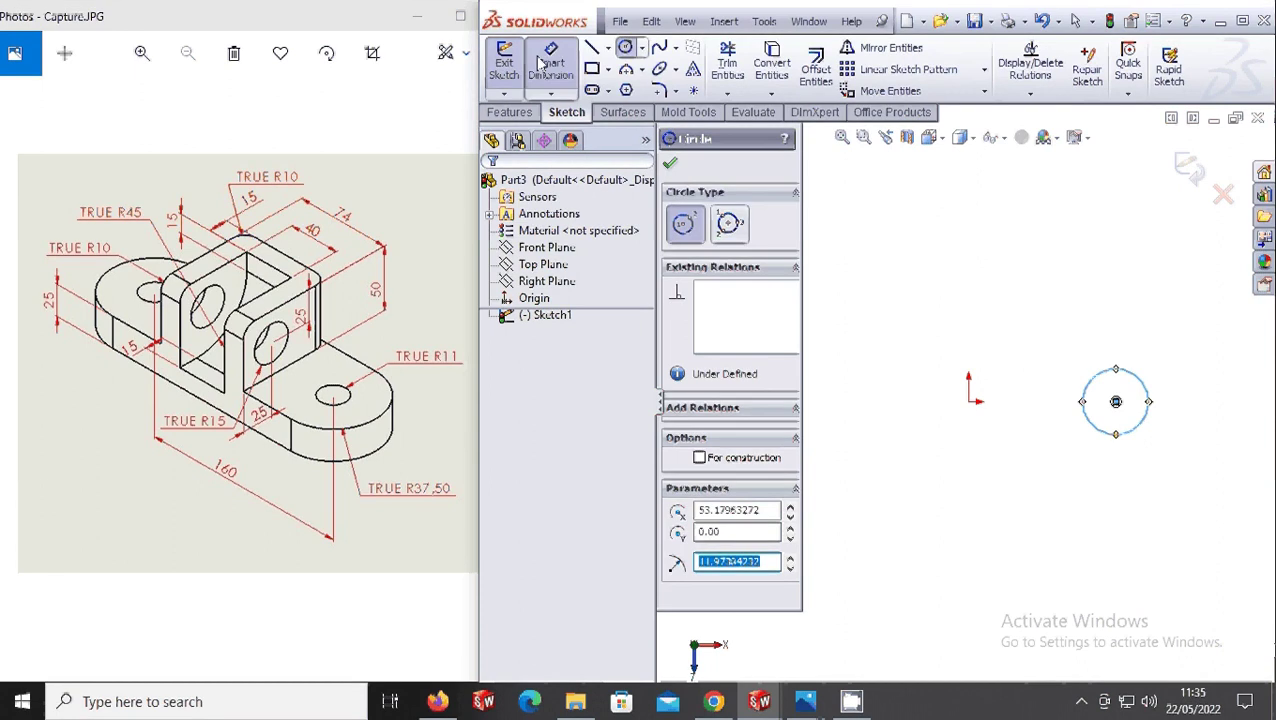
{"action": "left_click", "coordinate": [1149, 400]}
{"action": "left_click", "coordinate": [1150, 345]}
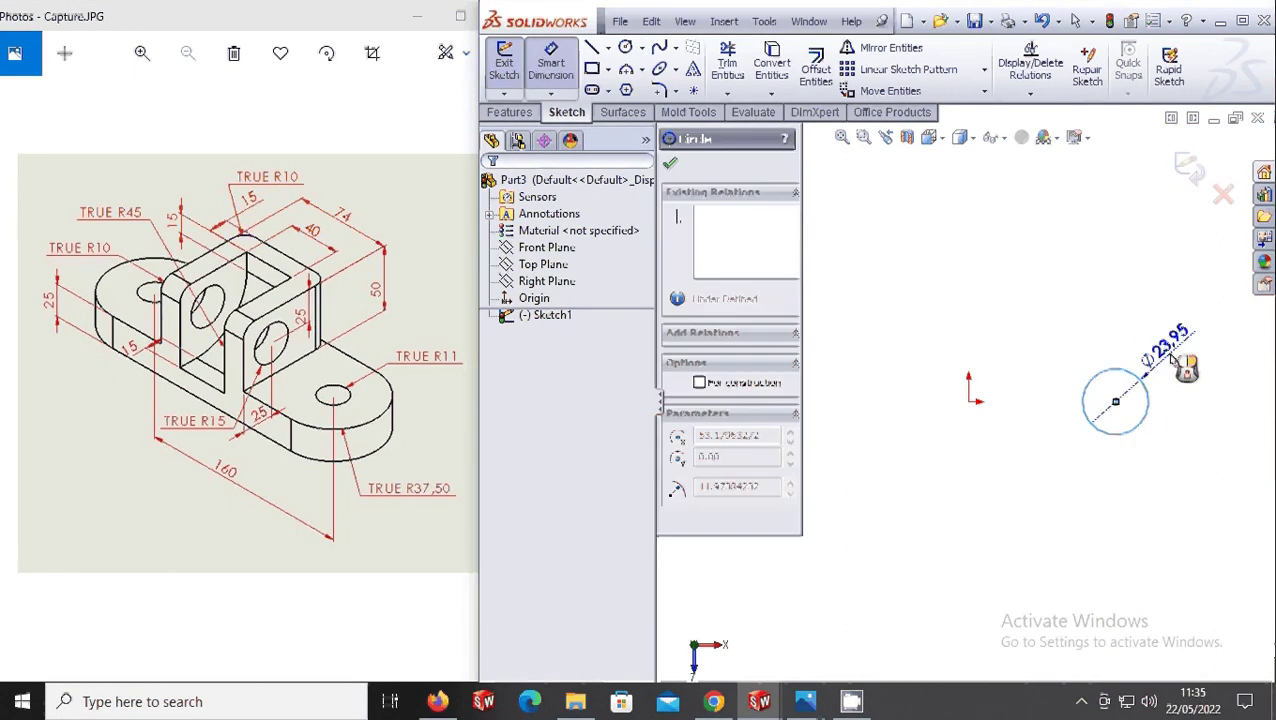
{"action": "type", "text": "75"}
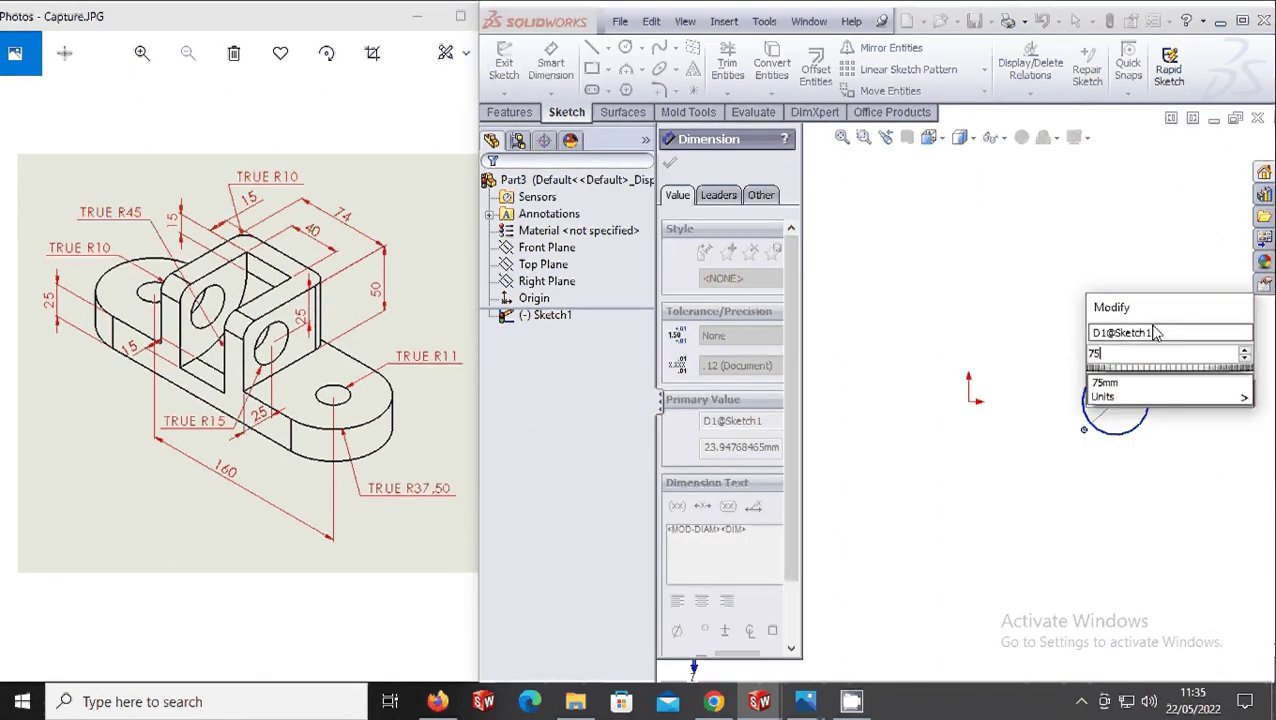
{"action": "left_click", "coordinate": [1095, 396]}
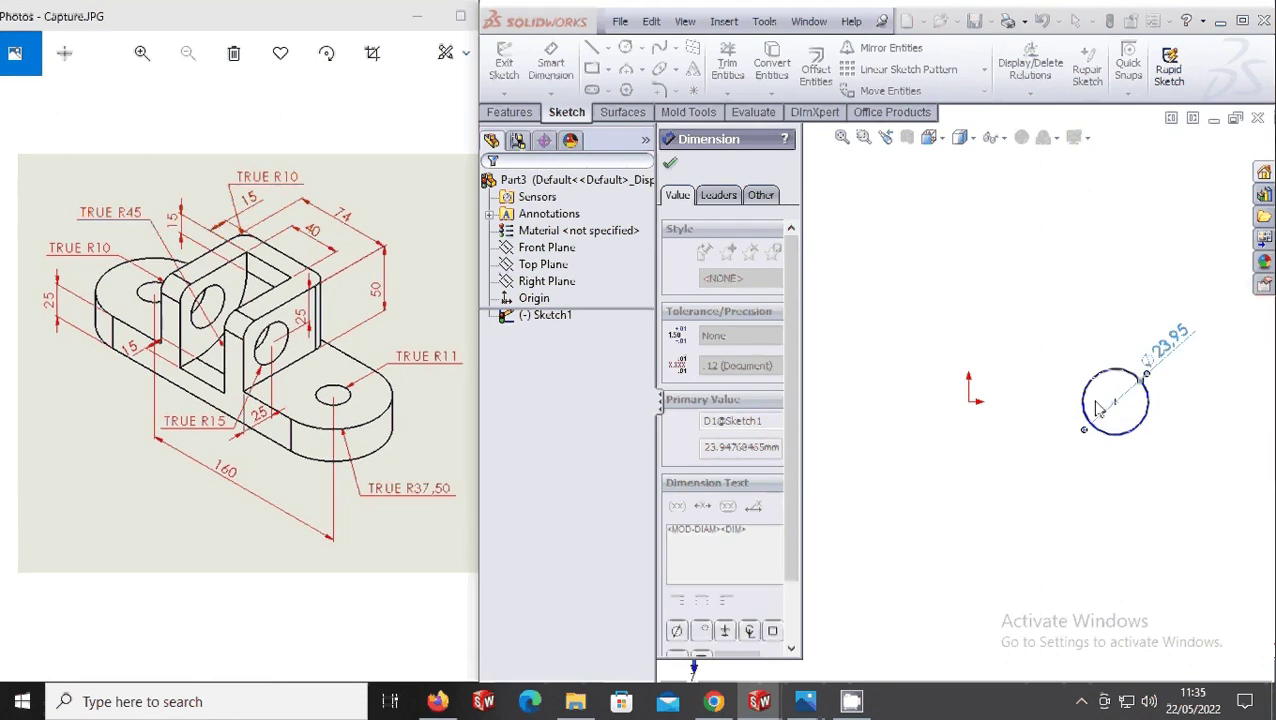
{"action": "scroll", "coordinate": [965, 400], "scroll_direction": "up", "scroll_amount": 3}
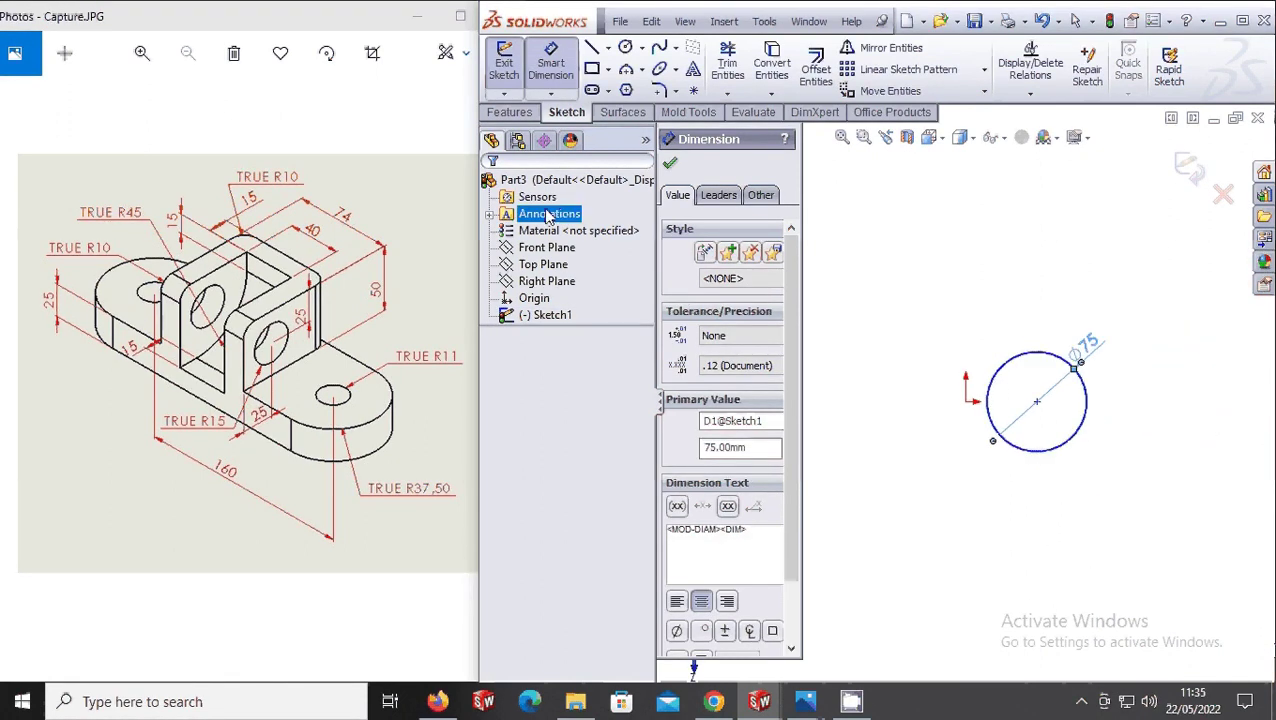
{"action": "left_click", "coordinate": [671, 167]}
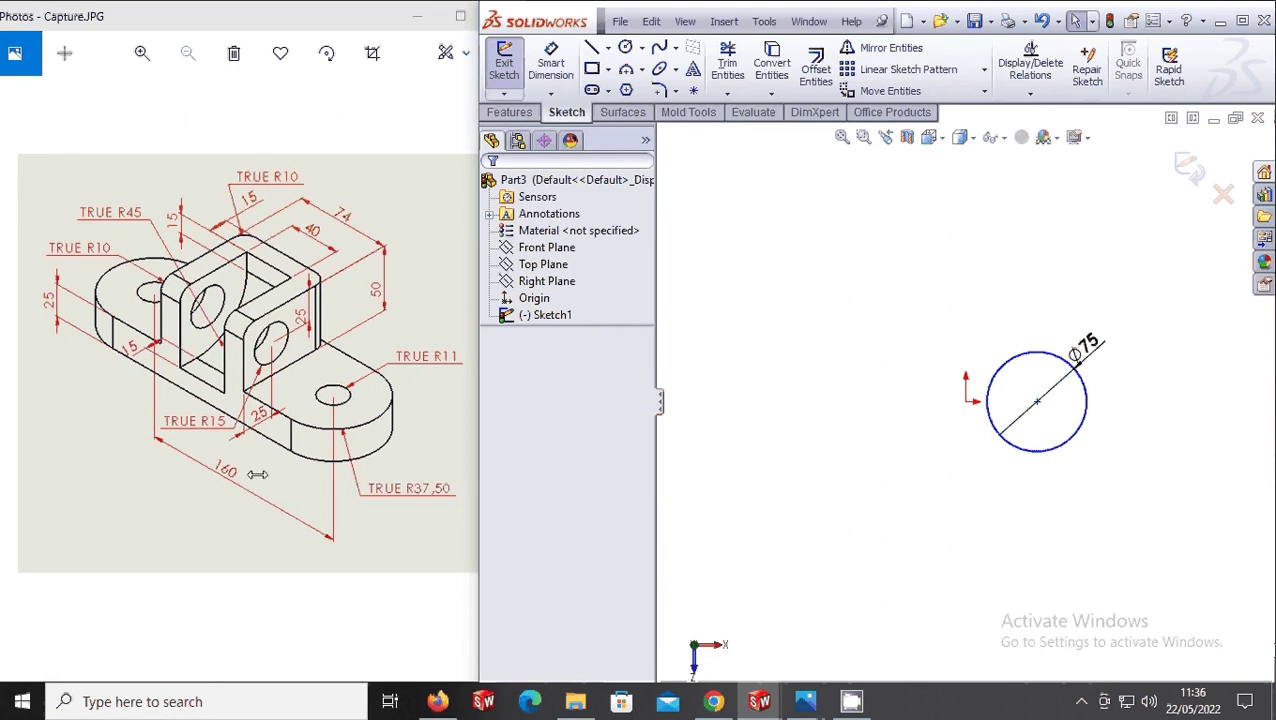
- Dimension the circle centre 80 mm horizontally from the origin
{"action": "left_click", "coordinate": [565, 72]}
{"action": "left_click", "coordinate": [965, 401]}
{"action": "left_click", "coordinate": [1037, 401]}
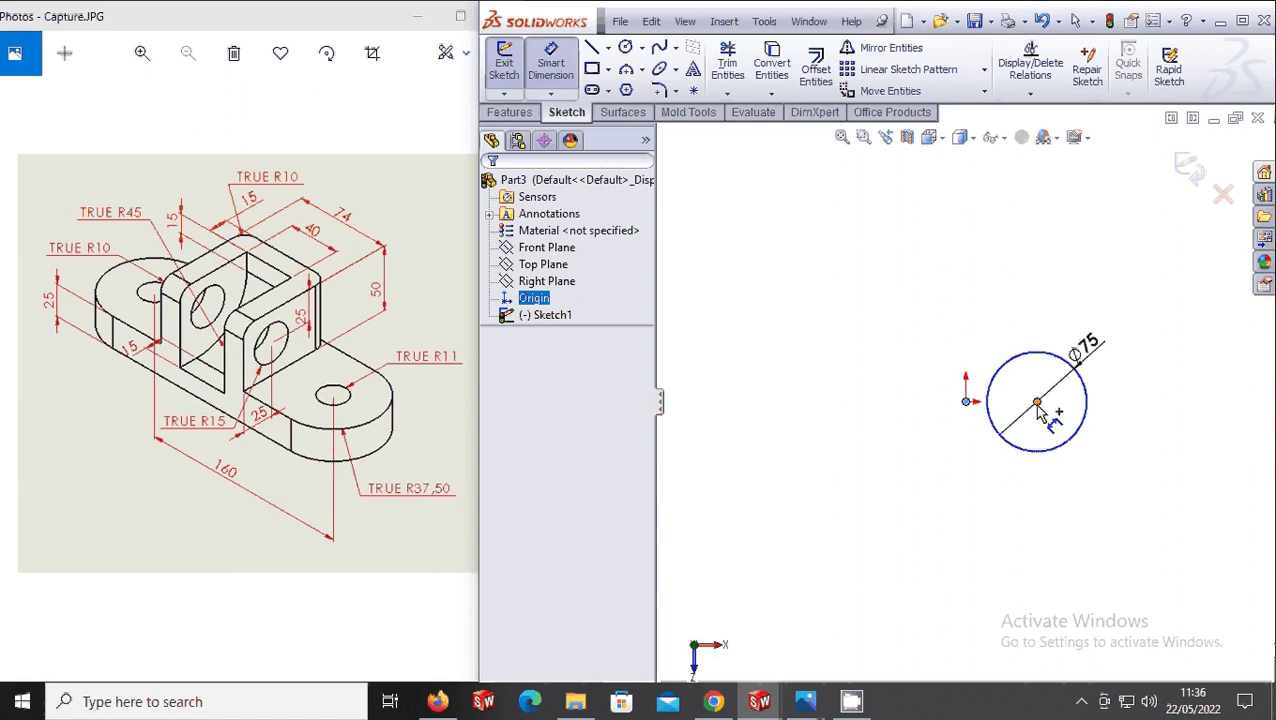
{"action": "left_click", "coordinate": [1025, 485]}
{"action": "type", "text": "80"}
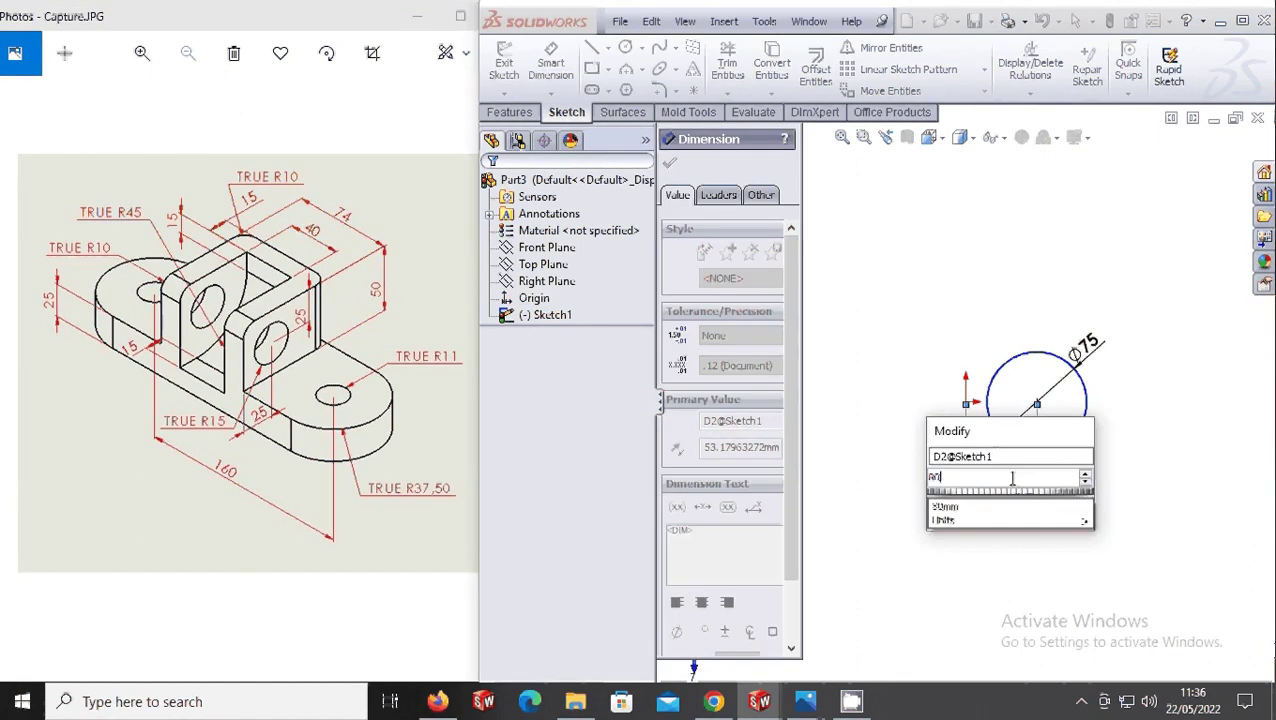
{"action": "left_click", "coordinate": [990, 435]}
{"action": "left_click", "coordinate": [937, 516]}
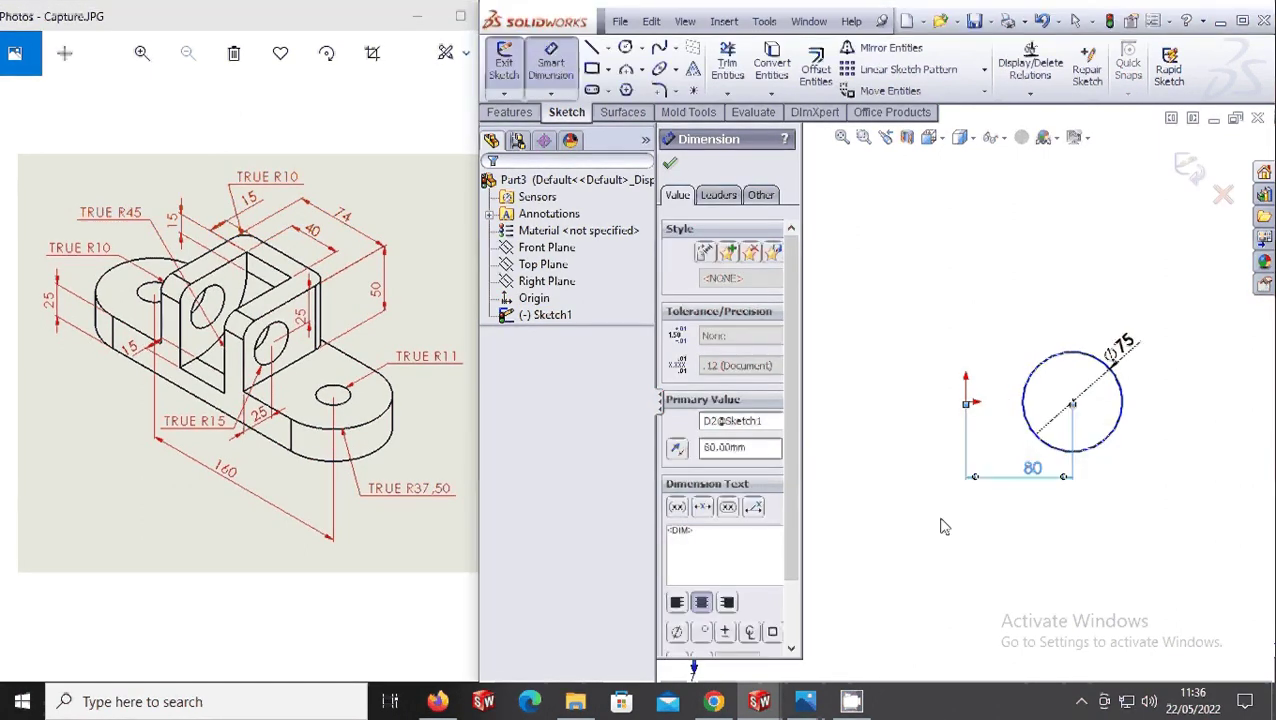
{"action": "left_click", "coordinate": [670, 163]}
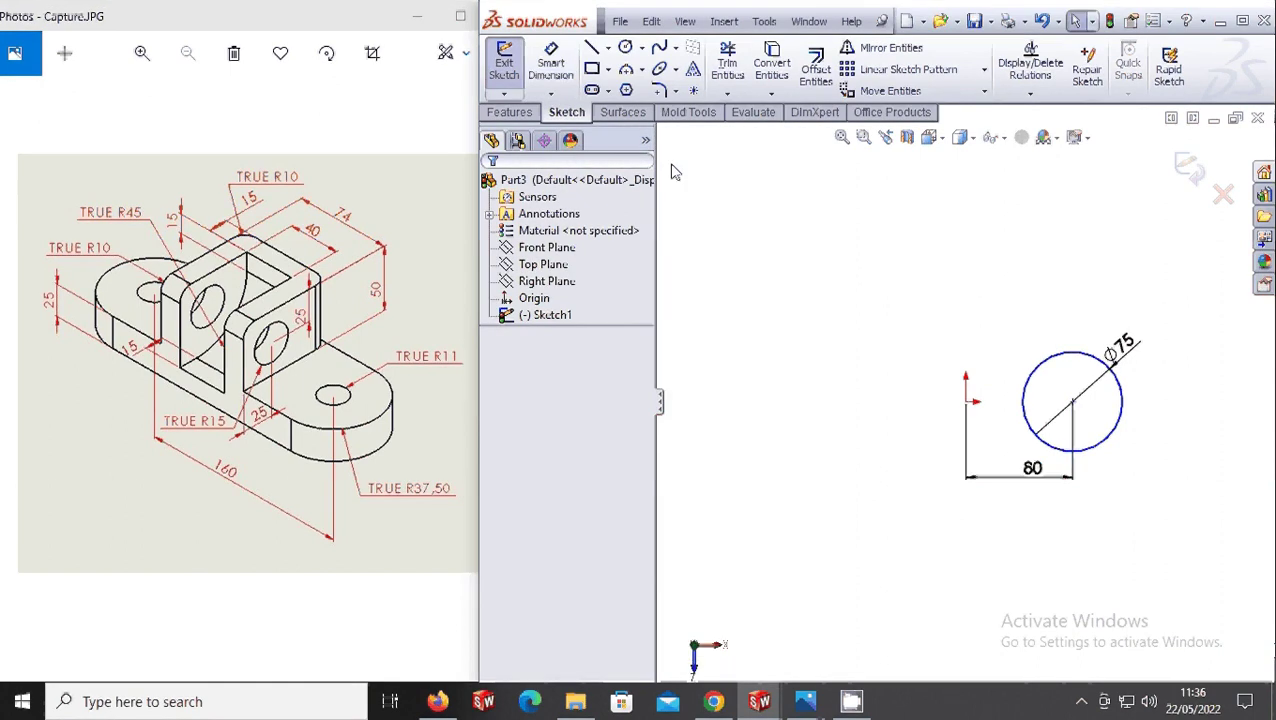
{"action": "left_click", "coordinate": [607, 47]}
- Draw a vertical centerline at the origin and mirror the Ø75 circle across it
{"action": "left_click", "coordinate": [602, 88]}
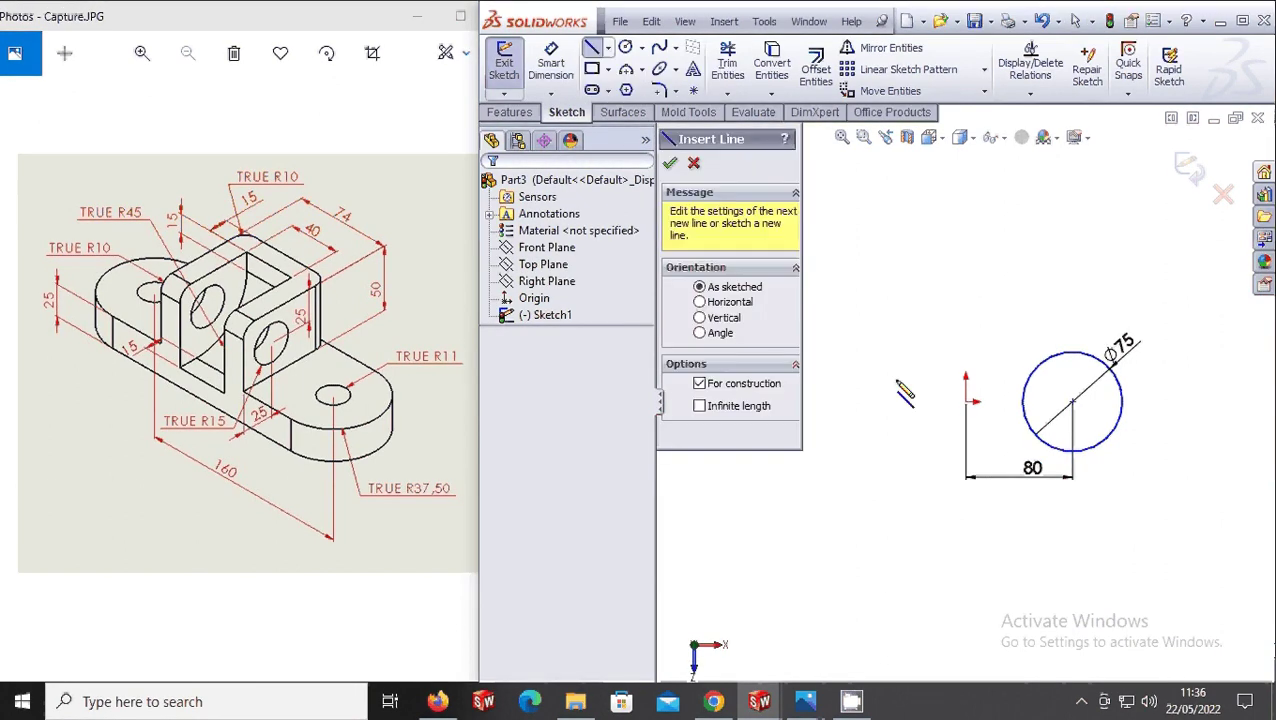
{"action": "left_click", "coordinate": [966, 402]}
{"action": "left_click", "coordinate": [966, 321]}
{"action": "key", "text": "Escape"}
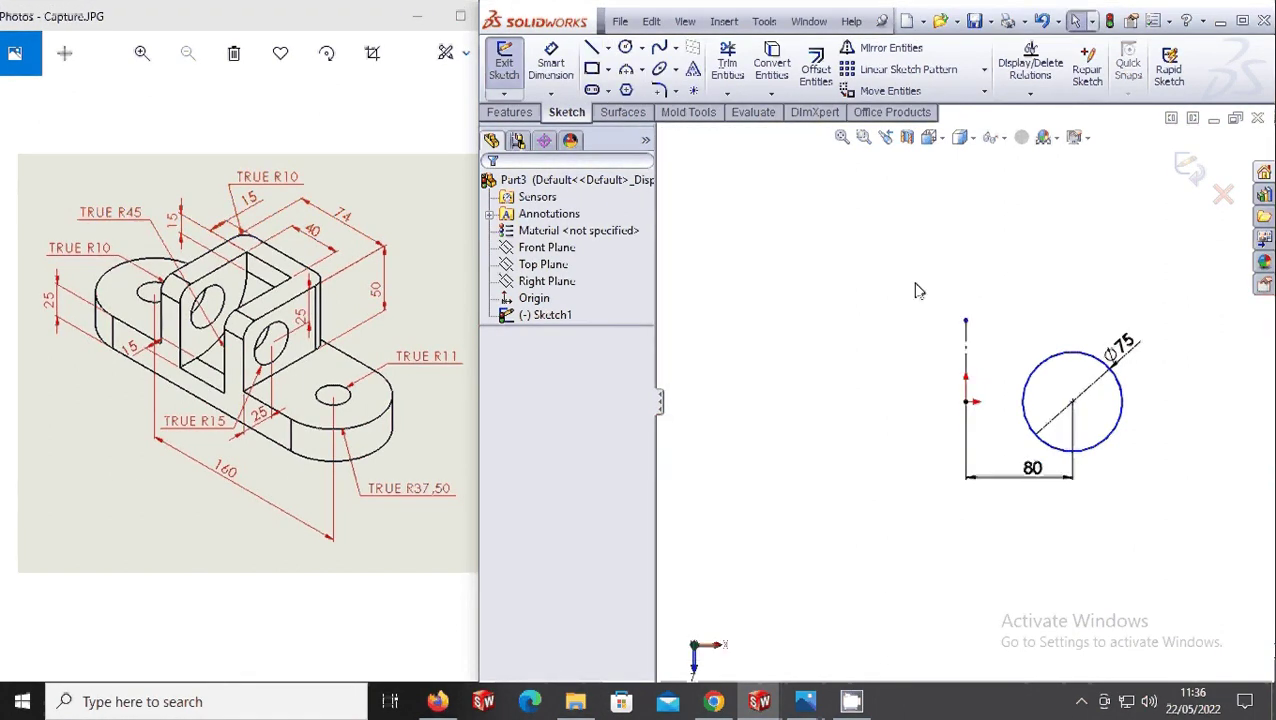
{"action": "left_click", "coordinate": [889, 47]}
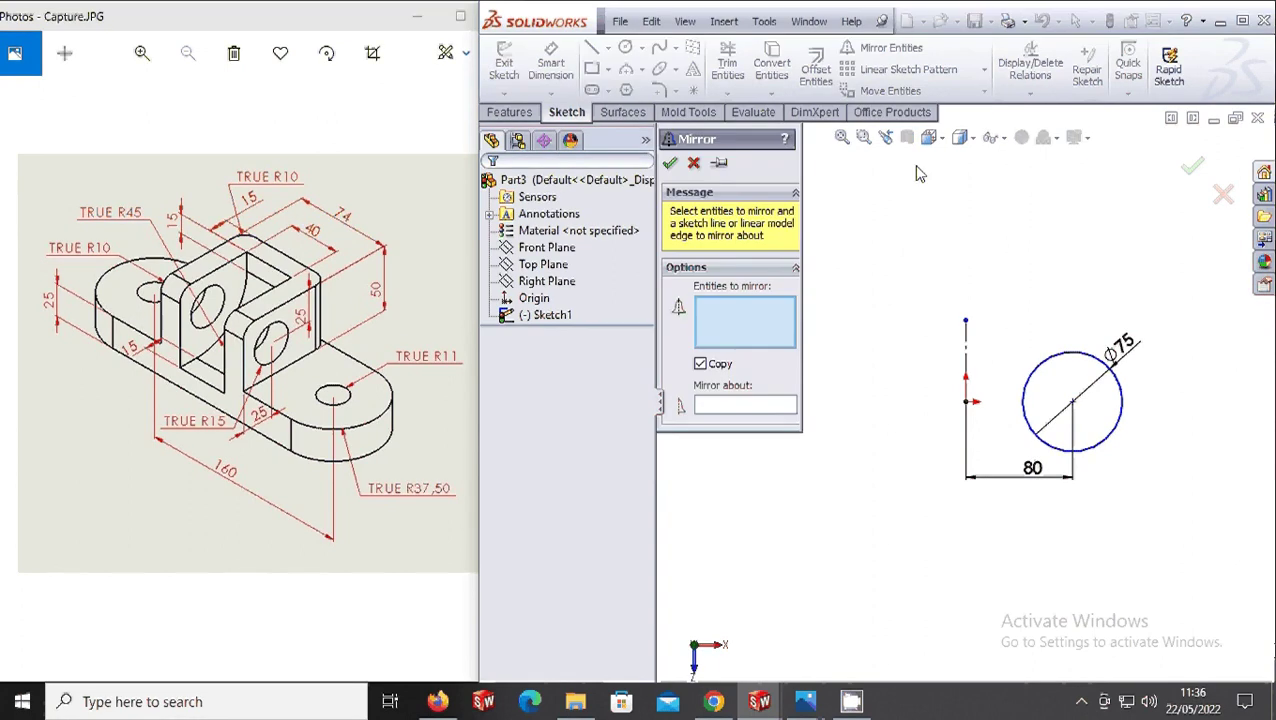
{"action": "left_click", "coordinate": [1022, 399]}
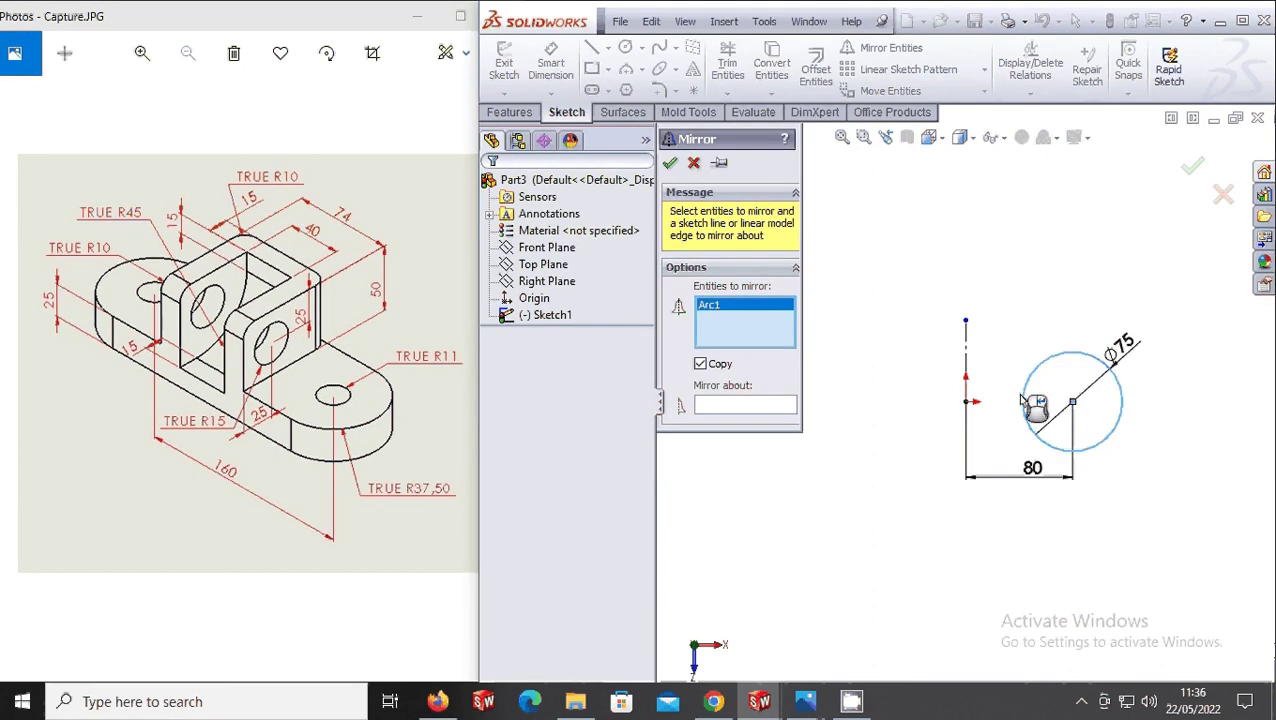
{"action": "left_click", "coordinate": [745, 405]}
{"action": "left_click", "coordinate": [965, 346]}
{"action": "key", "text": "Return"}
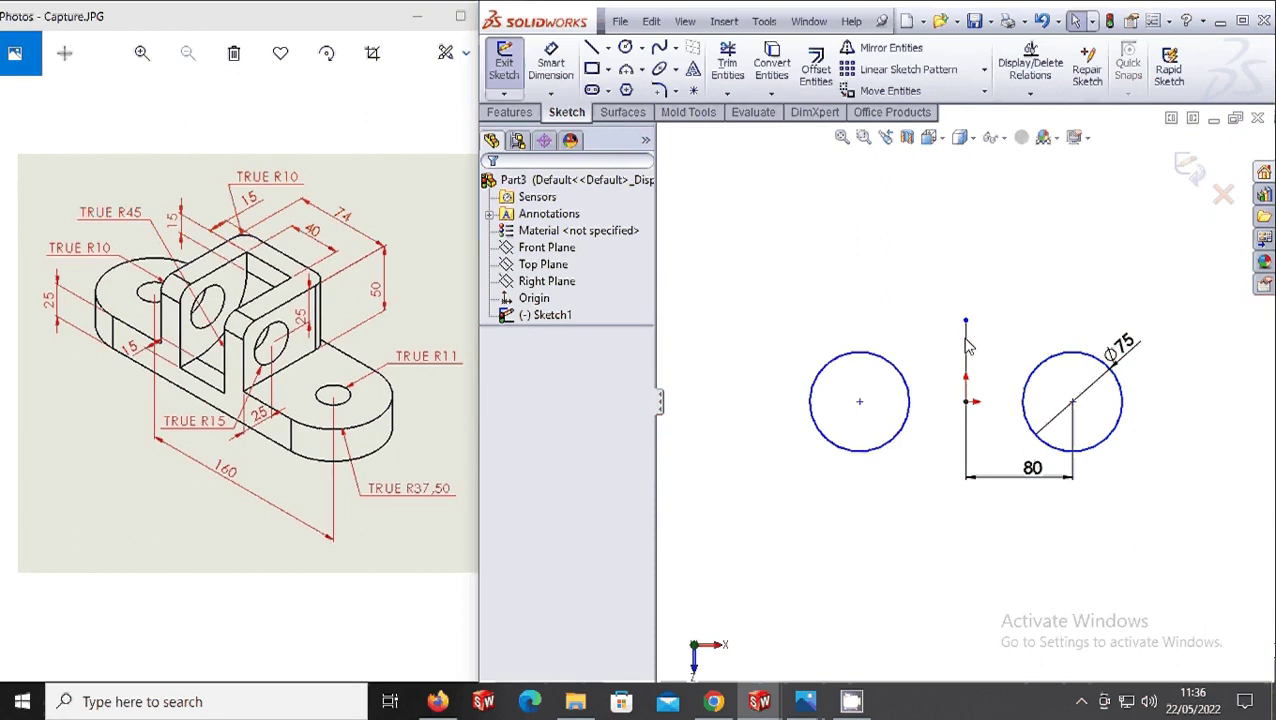
- Connect the two circles with lines along their bottoms and tops
{"action": "left_click", "coordinate": [591, 55]}
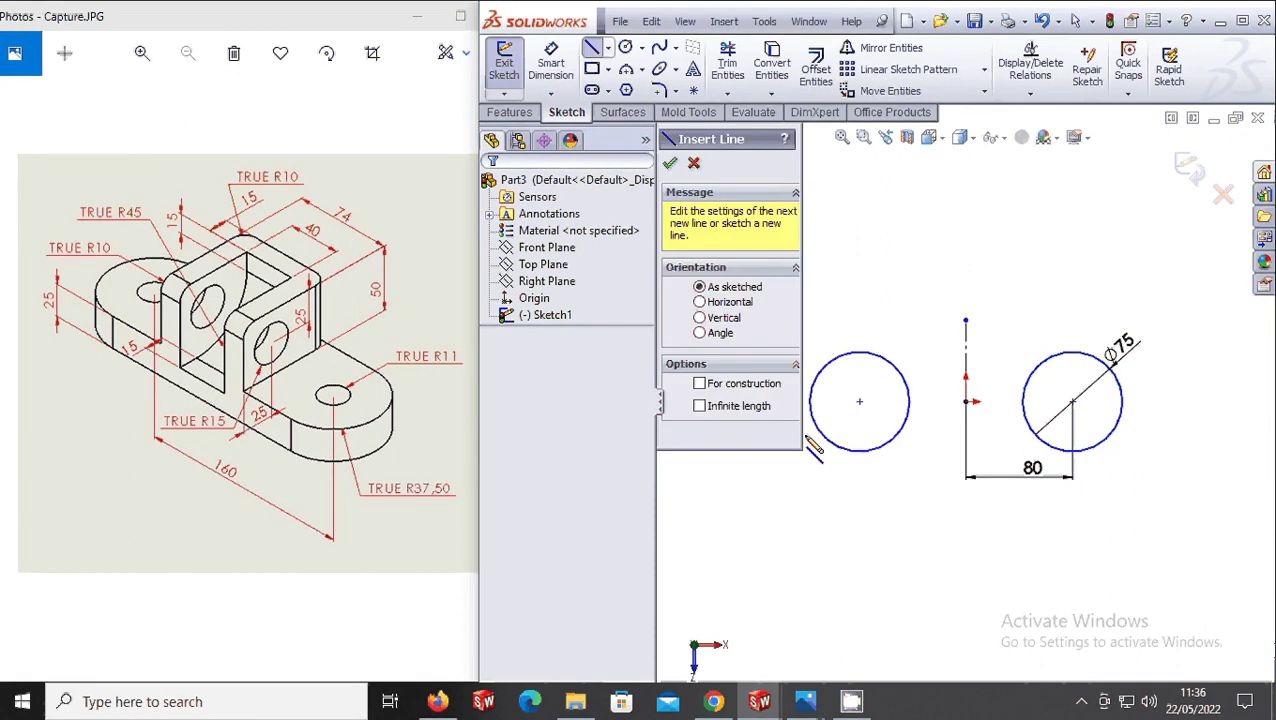
{"action": "left_click", "coordinate": [859, 451]}
{"action": "left_click", "coordinate": [1072, 451]}
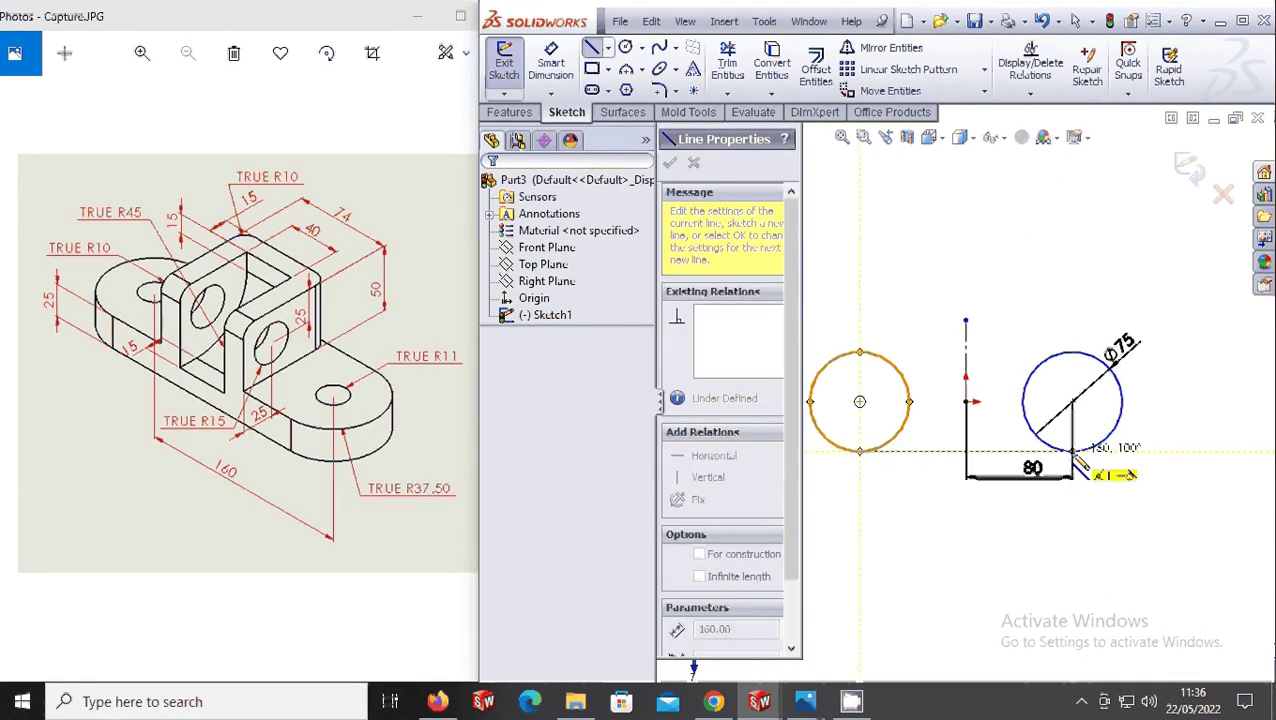
{"action": "key", "text": "Escape"}
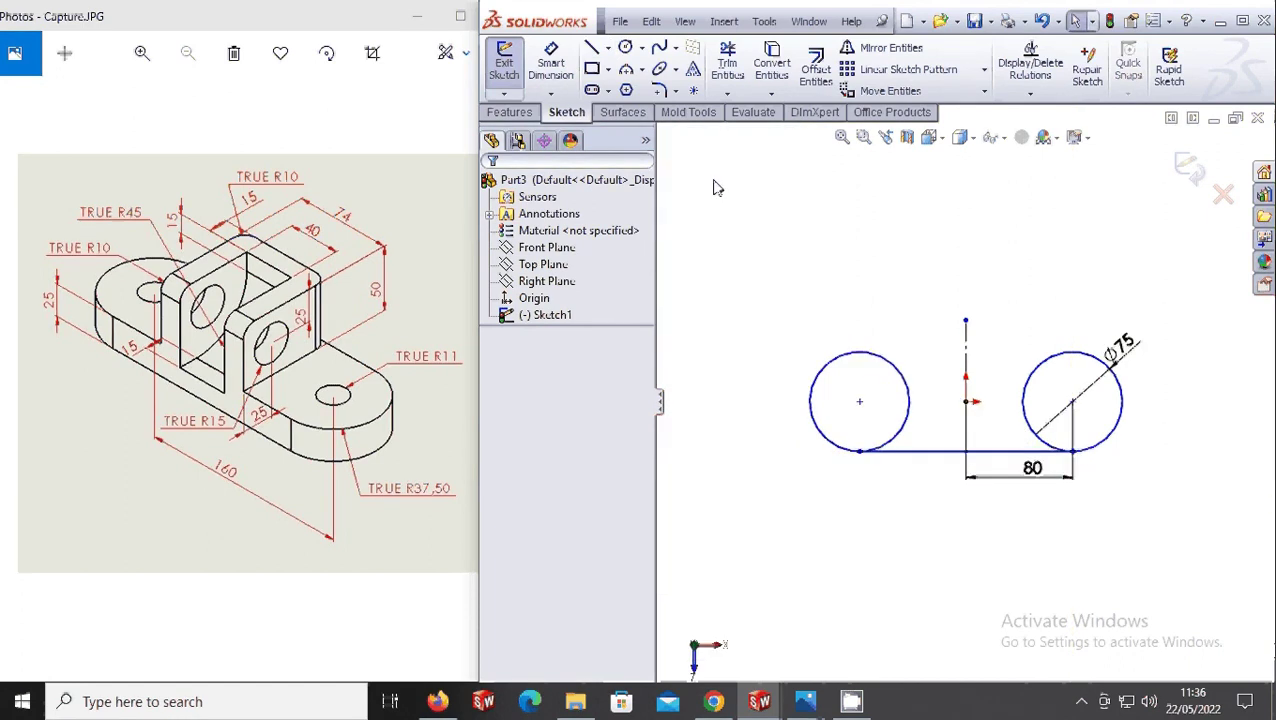
{"action": "left_click", "coordinate": [591, 47]}
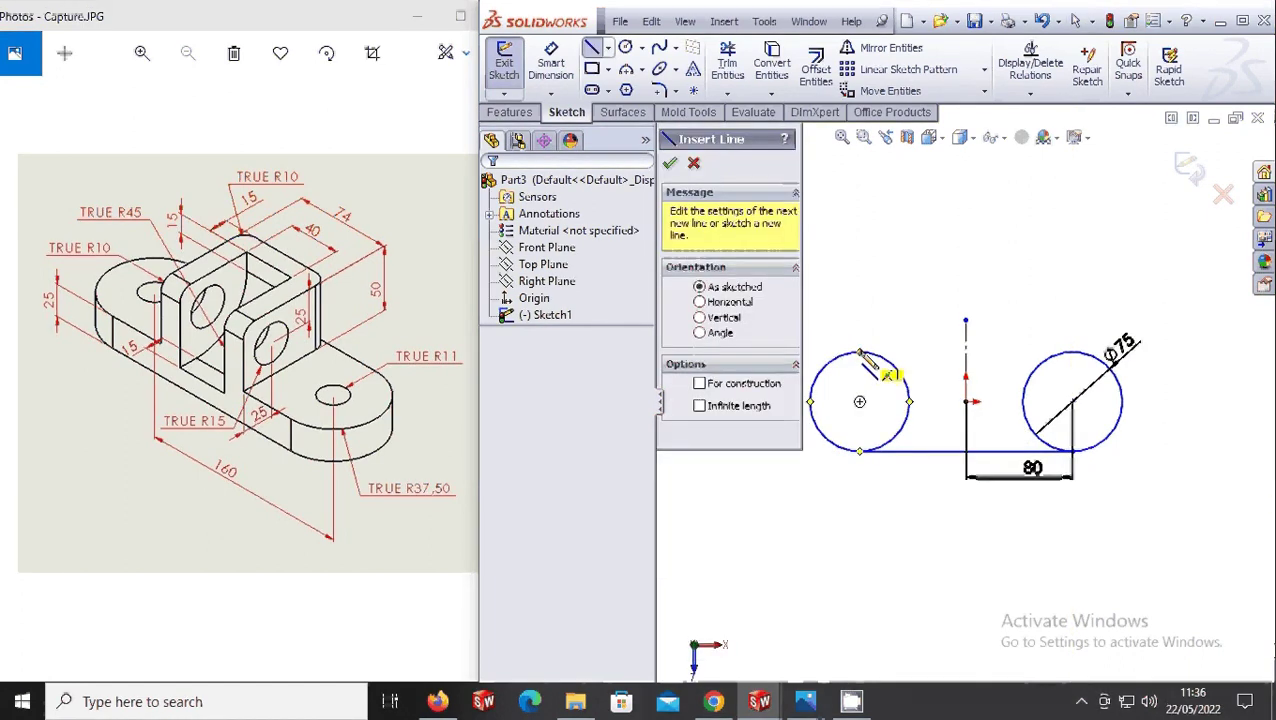
{"action": "left_click", "coordinate": [860, 352]}
{"action": "left_click", "coordinate": [1072, 352]}
{"action": "key", "text": "Escape"}
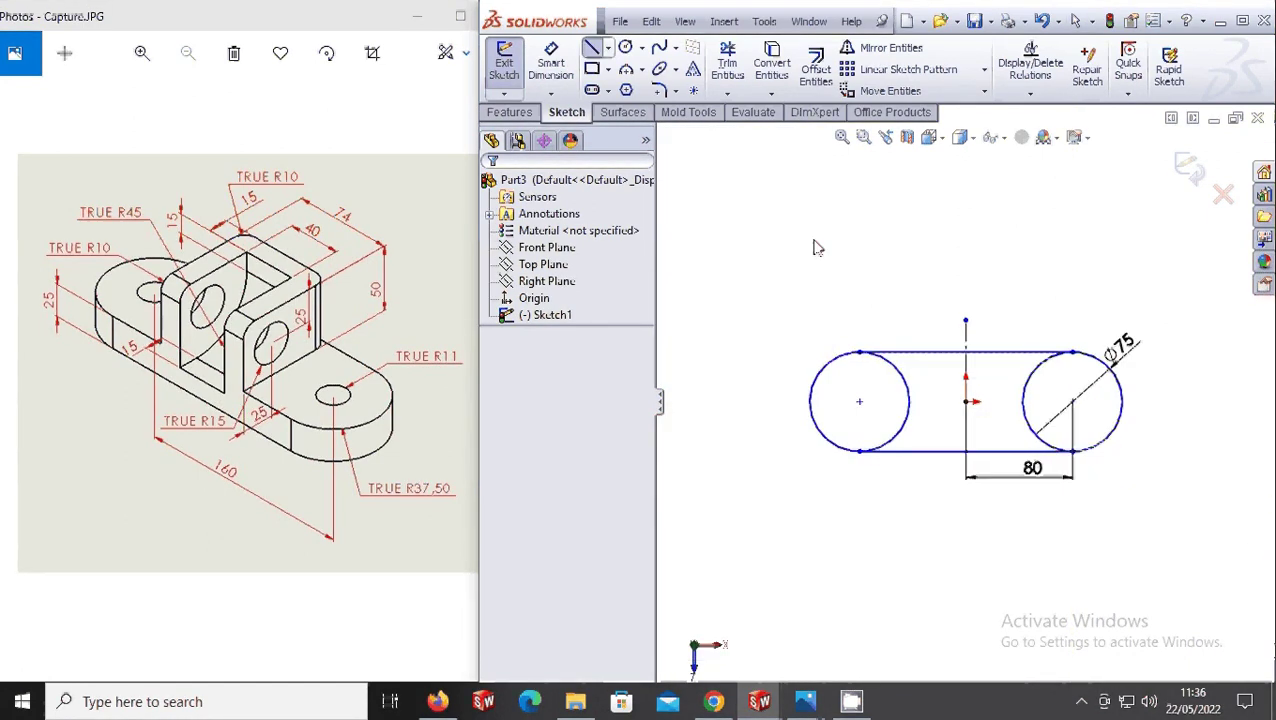
- Trim away both circles' inner arcs to leave a closed slot outline
{"action": "left_click", "coordinate": [727, 62]}
{"action": "left_click", "coordinate": [905, 425]}
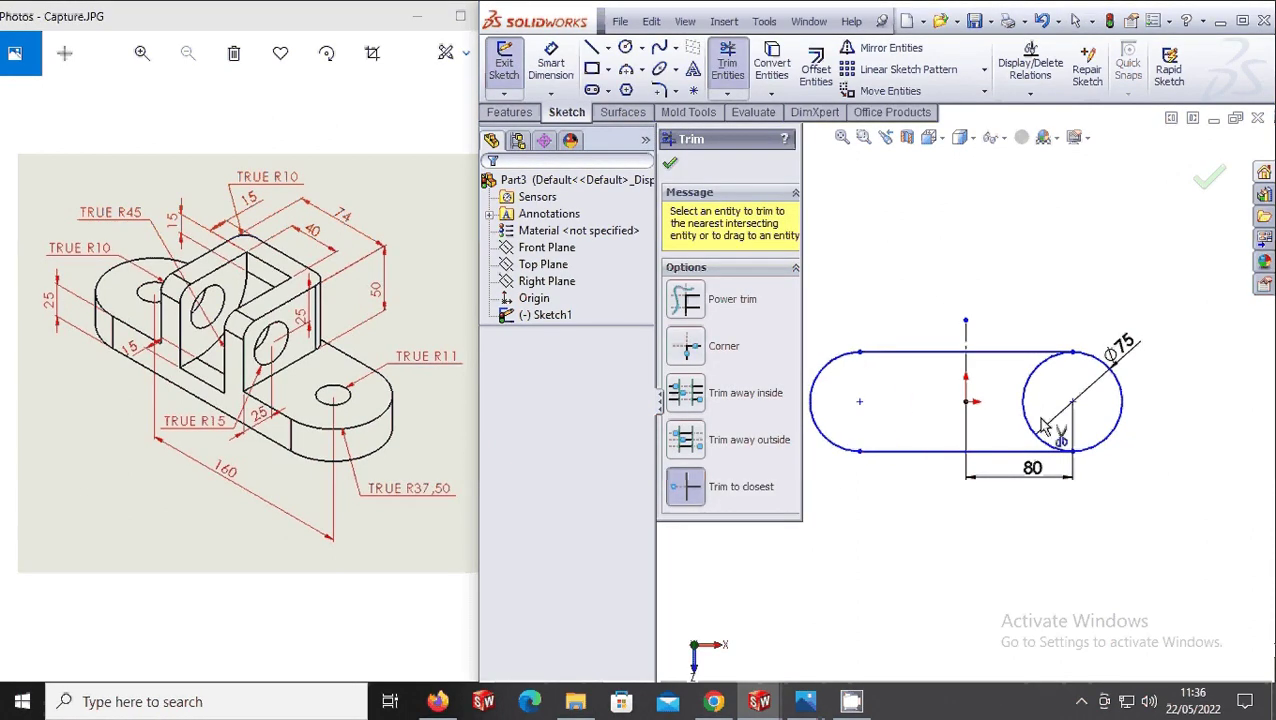
{"action": "left_click", "coordinate": [1027, 418]}
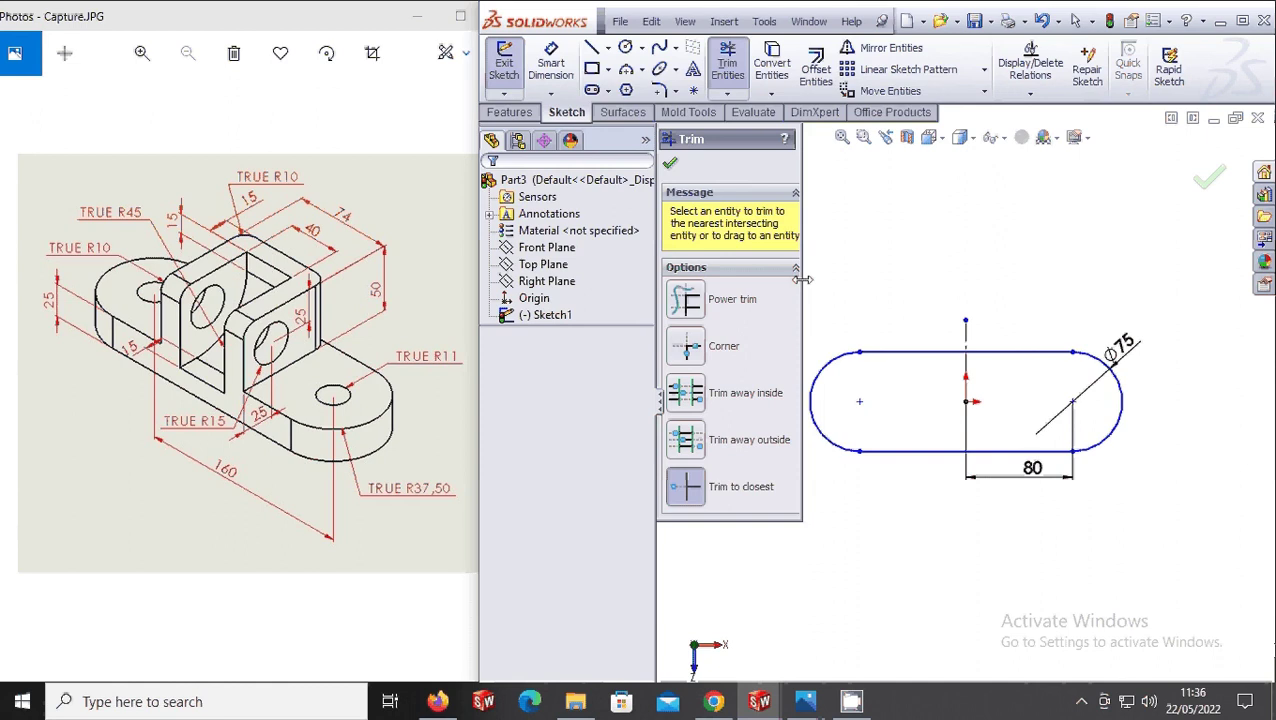
{"action": "left_click", "coordinate": [671, 167]}
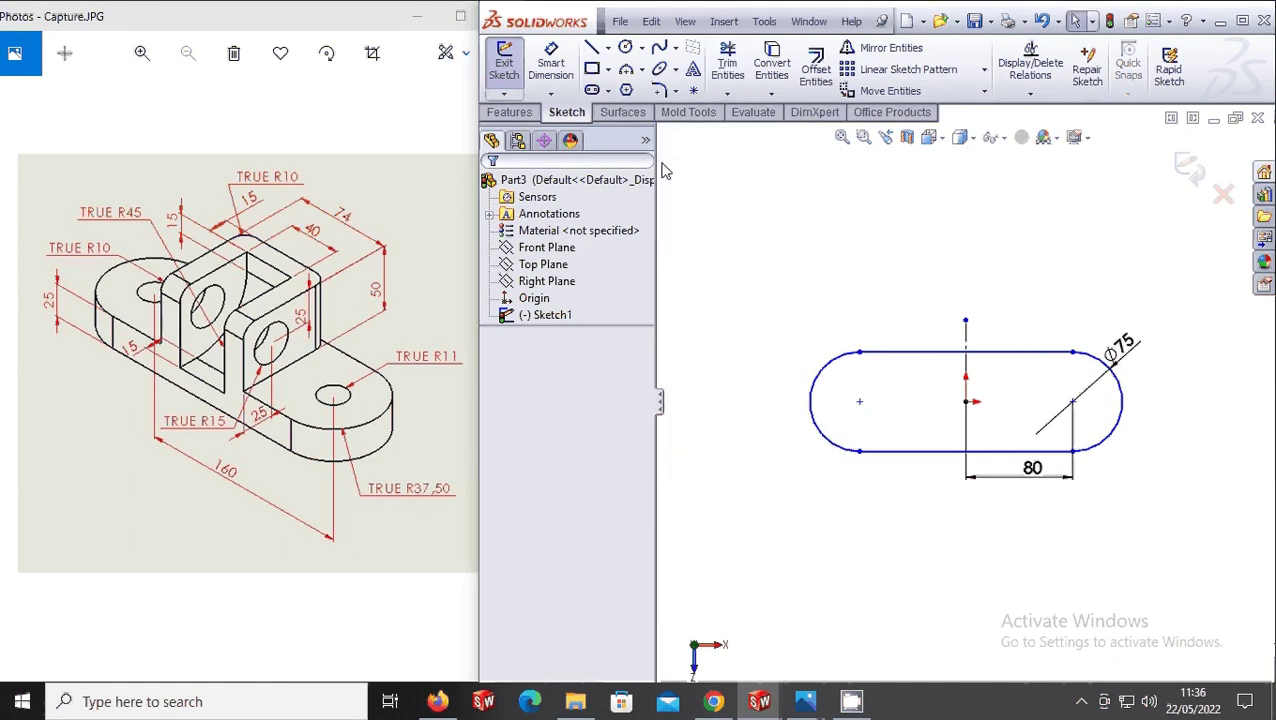
{"action": "left_click", "coordinate": [510, 112]}
- Extrude Sketch1 to a 25 mm depth as Boss-Extrude1
{"action": "left_click", "coordinate": [511, 68]}
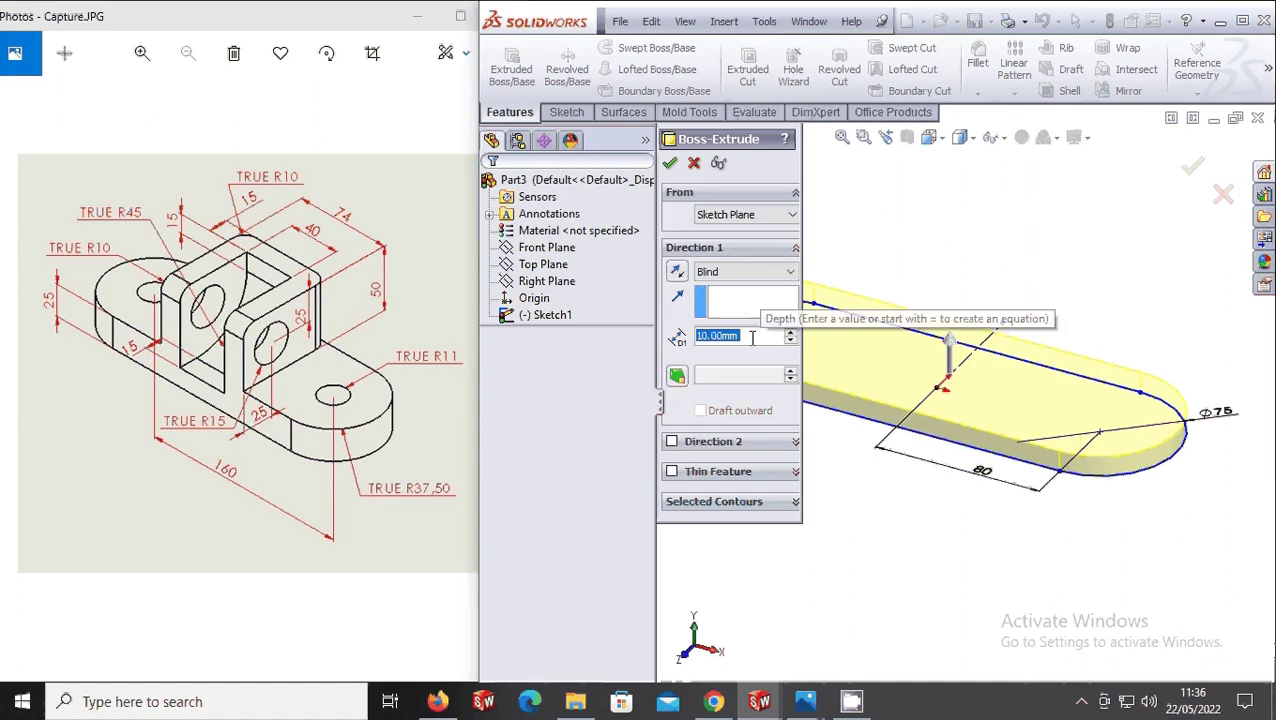
{"action": "type", "text": "25"}
{"action": "key", "text": "Return"}
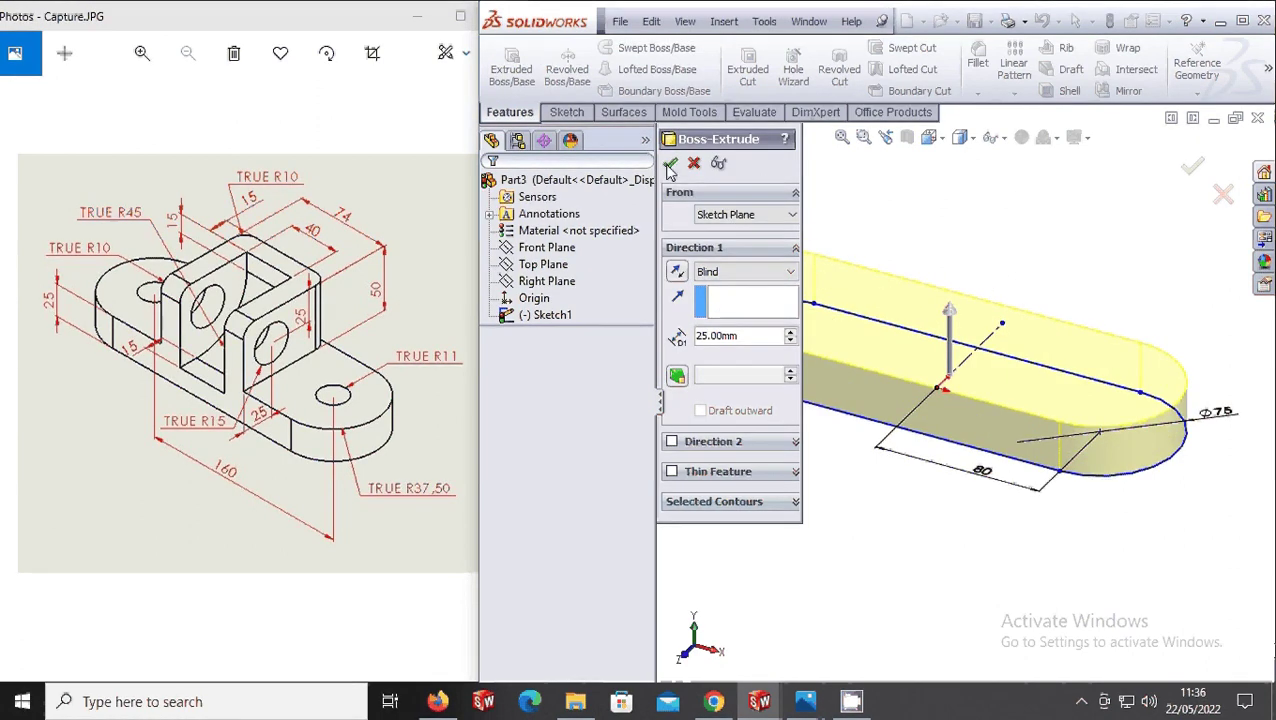
{"action": "right_click", "coordinate": [909, 390]}
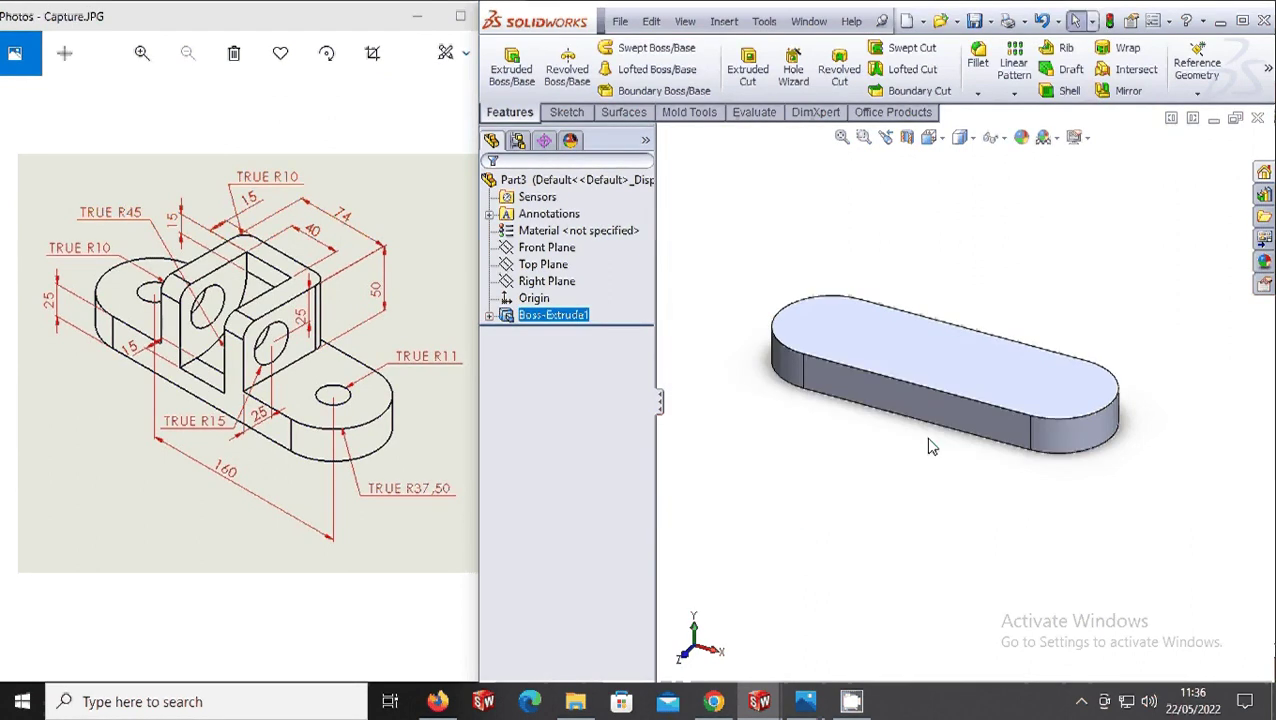
{"action": "left_click", "coordinate": [930, 140]}
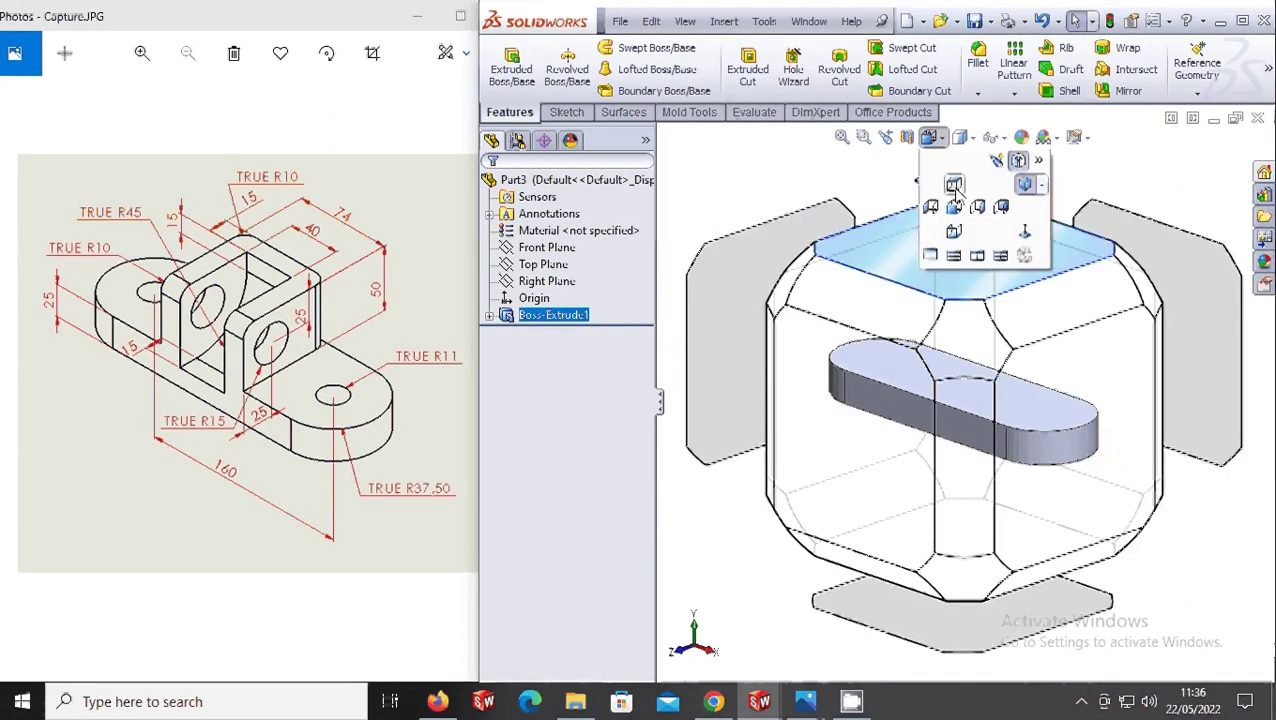
- Start a sketch on the plate's top face and draw a circle right of the origin
{"action": "left_click", "coordinate": [915, 345]}
{"action": "right_click", "coordinate": [912, 385]}
{"action": "left_click", "coordinate": [925, 296]}
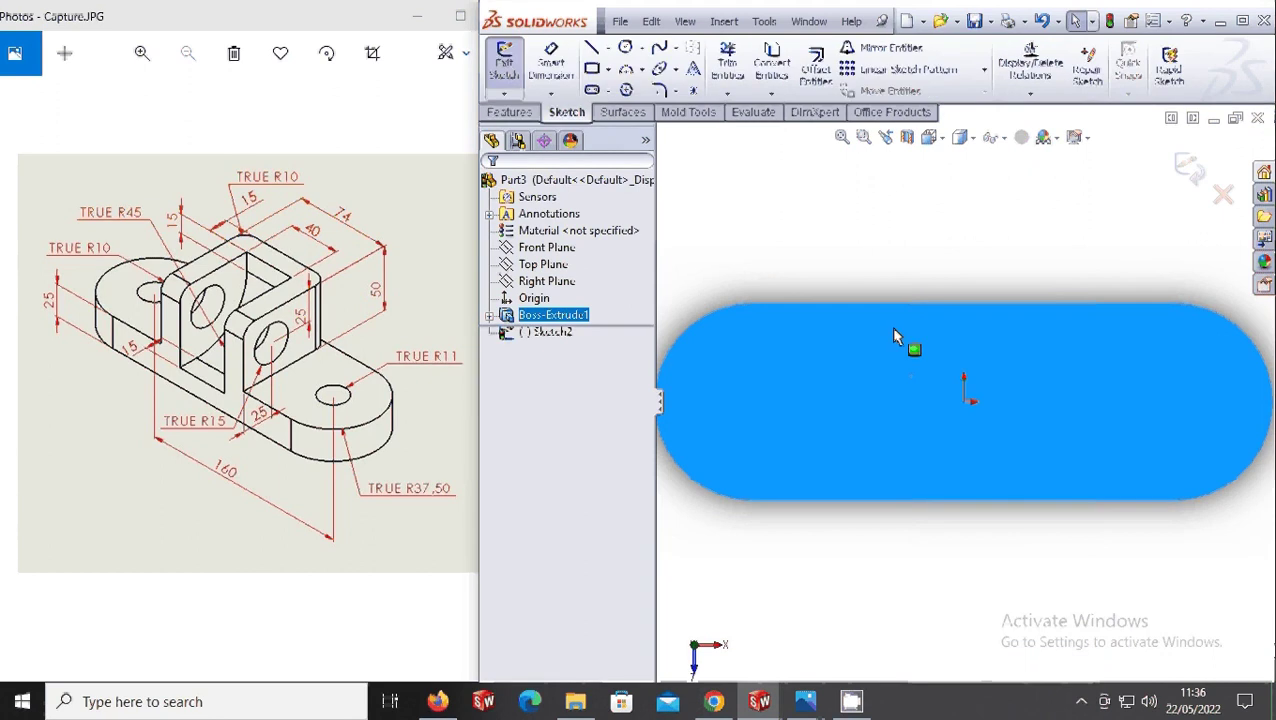
{"action": "left_click", "coordinate": [625, 50]}
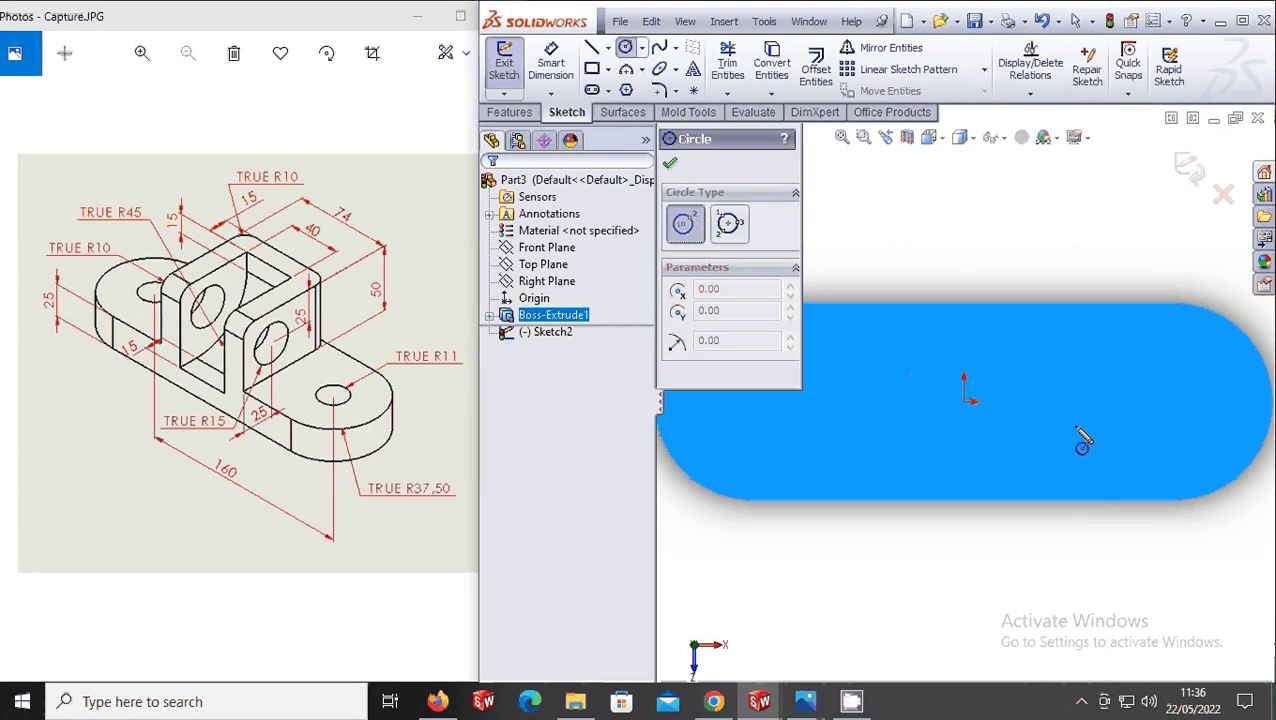
{"action": "left_click", "coordinate": [1156, 401]}
{"action": "left_click", "coordinate": [1185, 401]}
{"action": "key", "text": "Escape"}
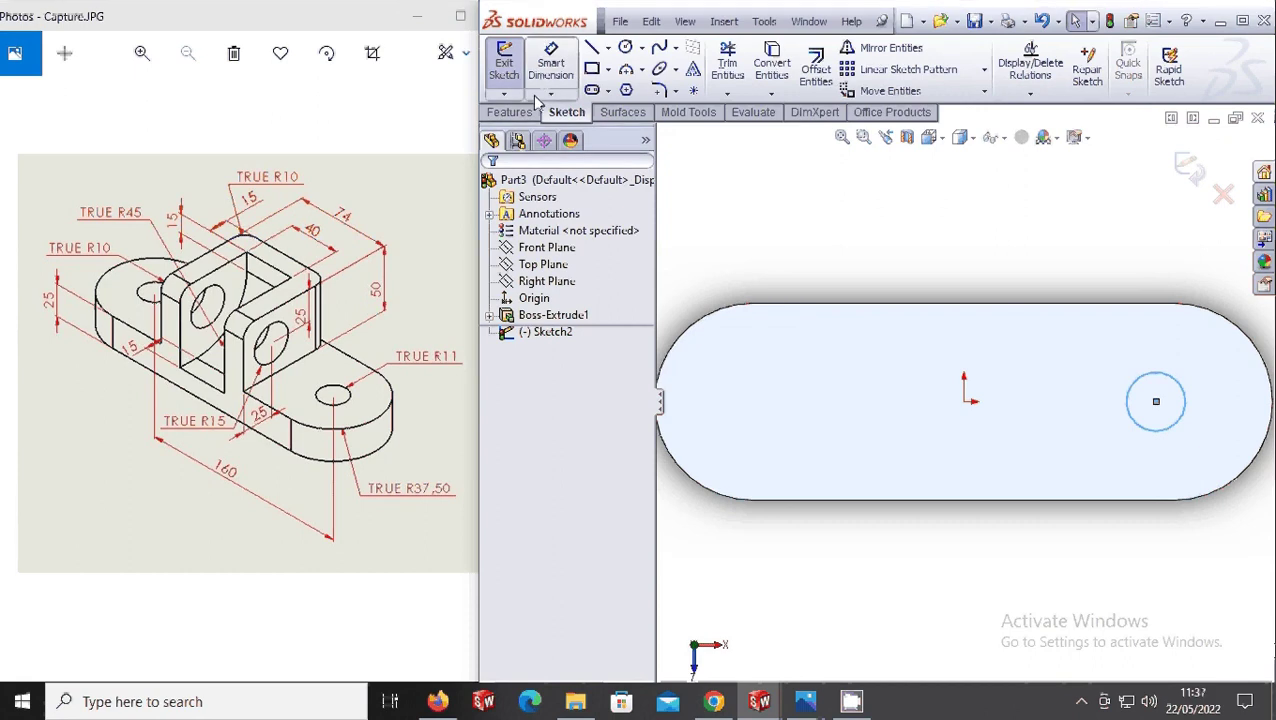
- Dimension the circle's diameter to 22 mm
{"action": "left_click", "coordinate": [551, 62]}
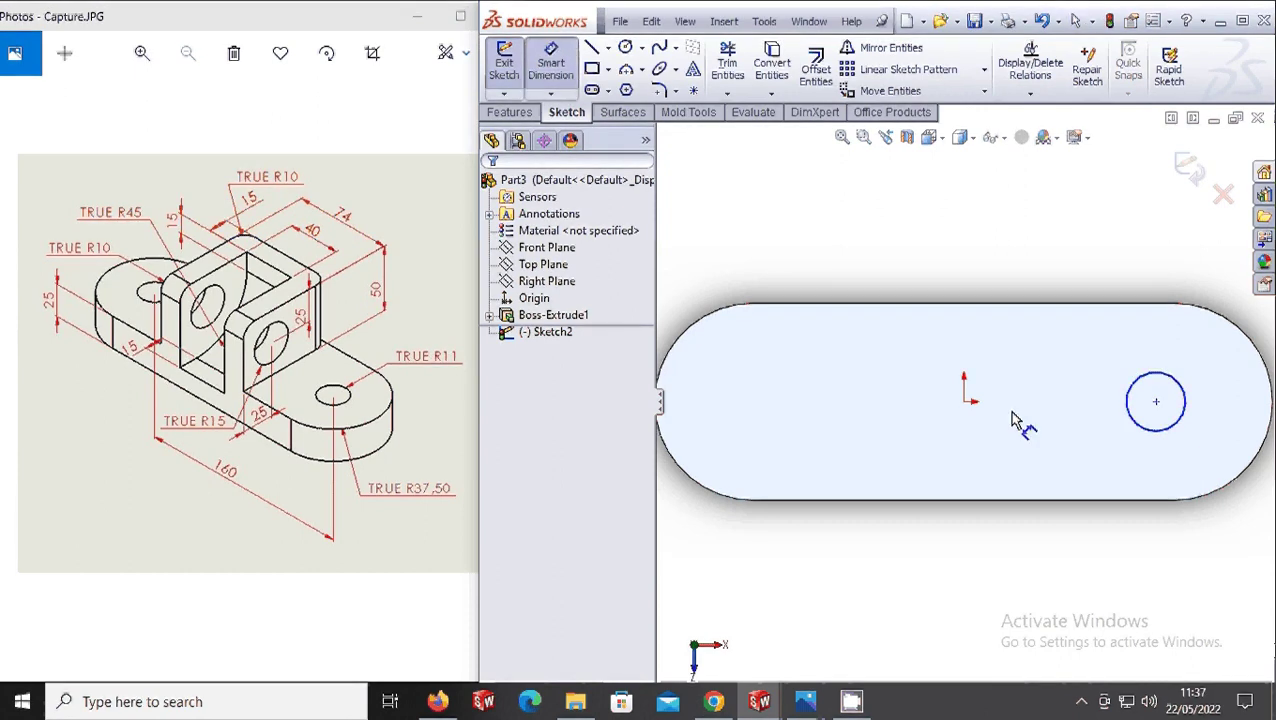
{"action": "left_click", "coordinate": [1154, 430]}
{"action": "left_click", "coordinate": [1115, 458]}
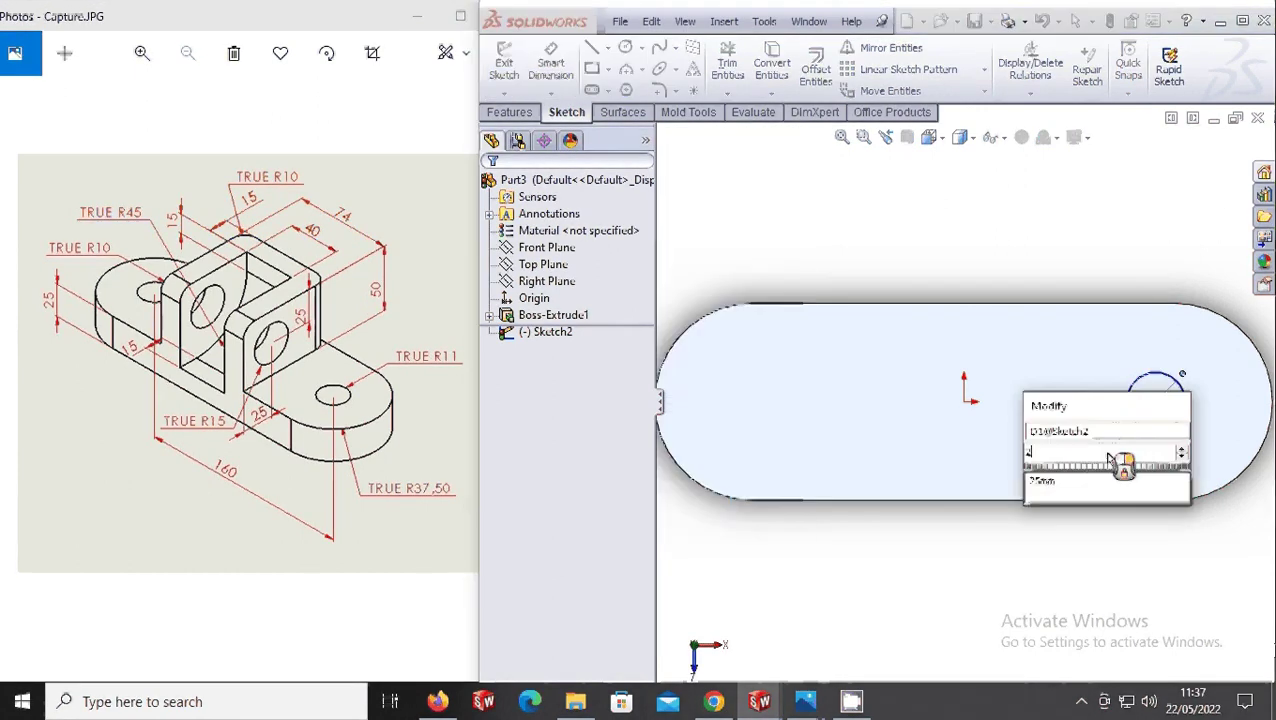
{"action": "type", "text": "22"}
{"action": "key", "text": "Return"}
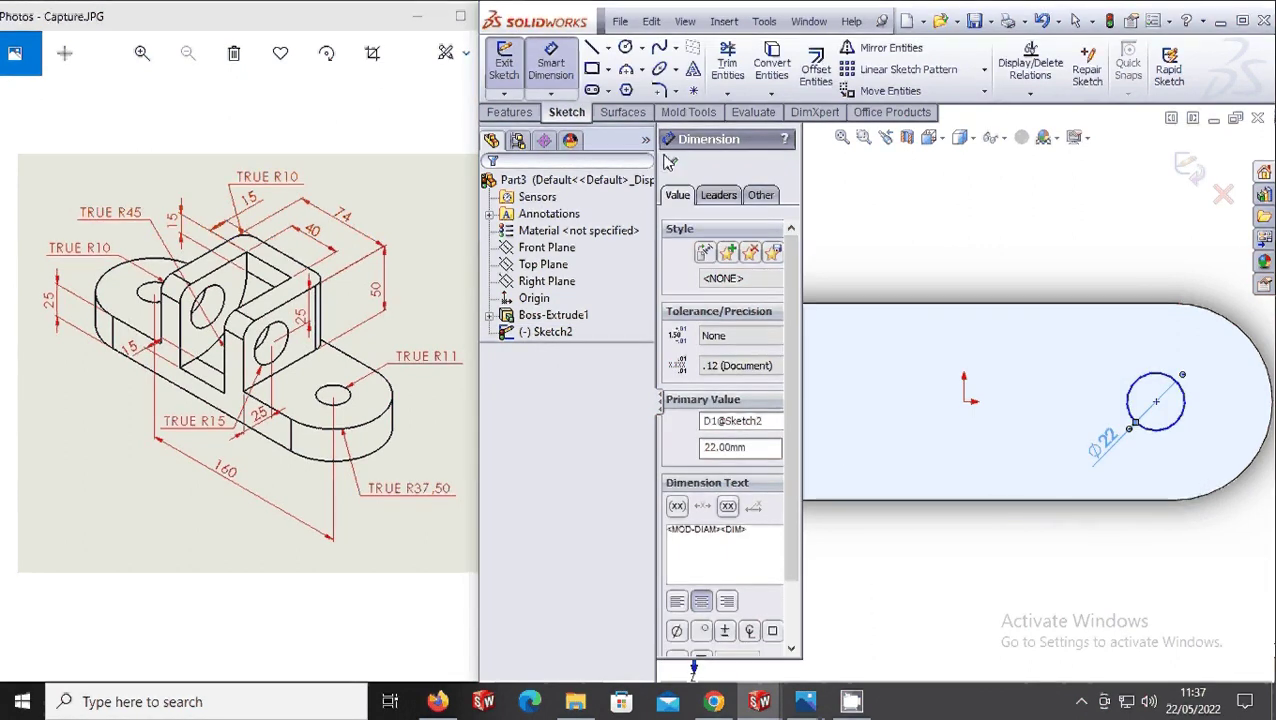
{"action": "left_click", "coordinate": [555, 60]}
- Dimension the circle centre 80 mm from the origin
{"action": "left_click", "coordinate": [555, 60]}
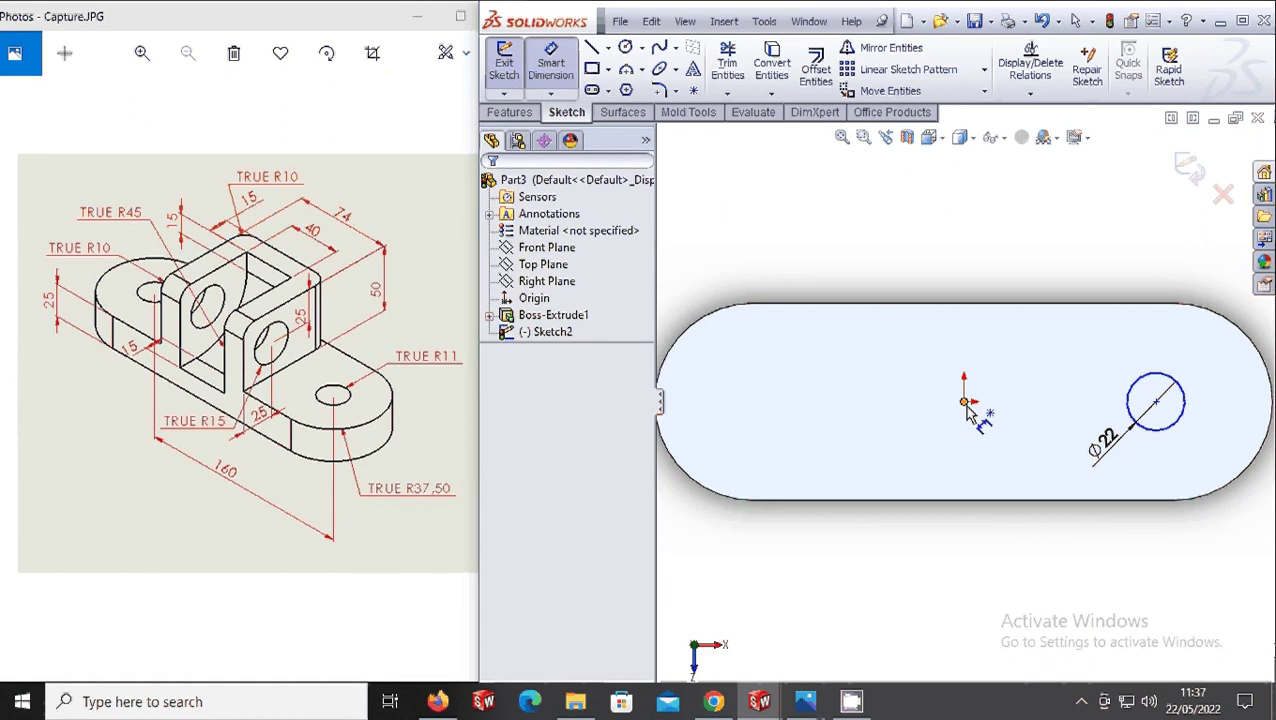
{"action": "left_click", "coordinate": [1160, 410]}
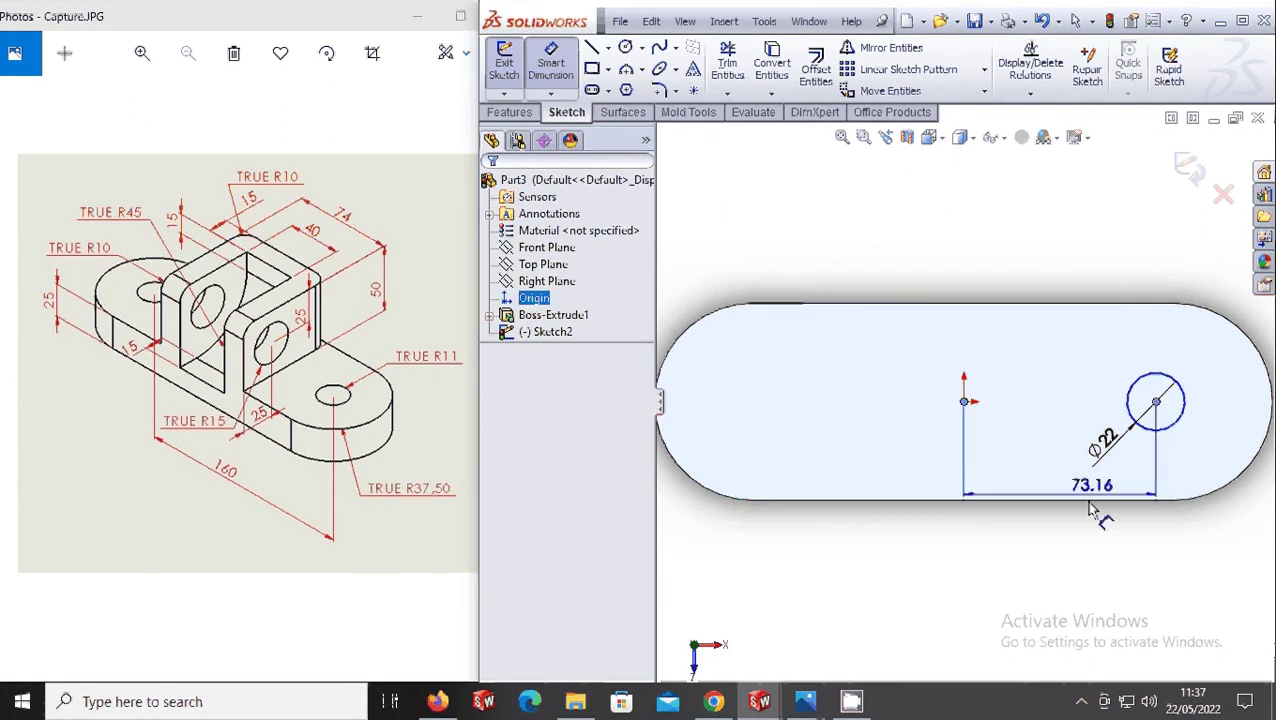
{"action": "left_click", "coordinate": [1080, 535]}
{"action": "type", "text": "80"}
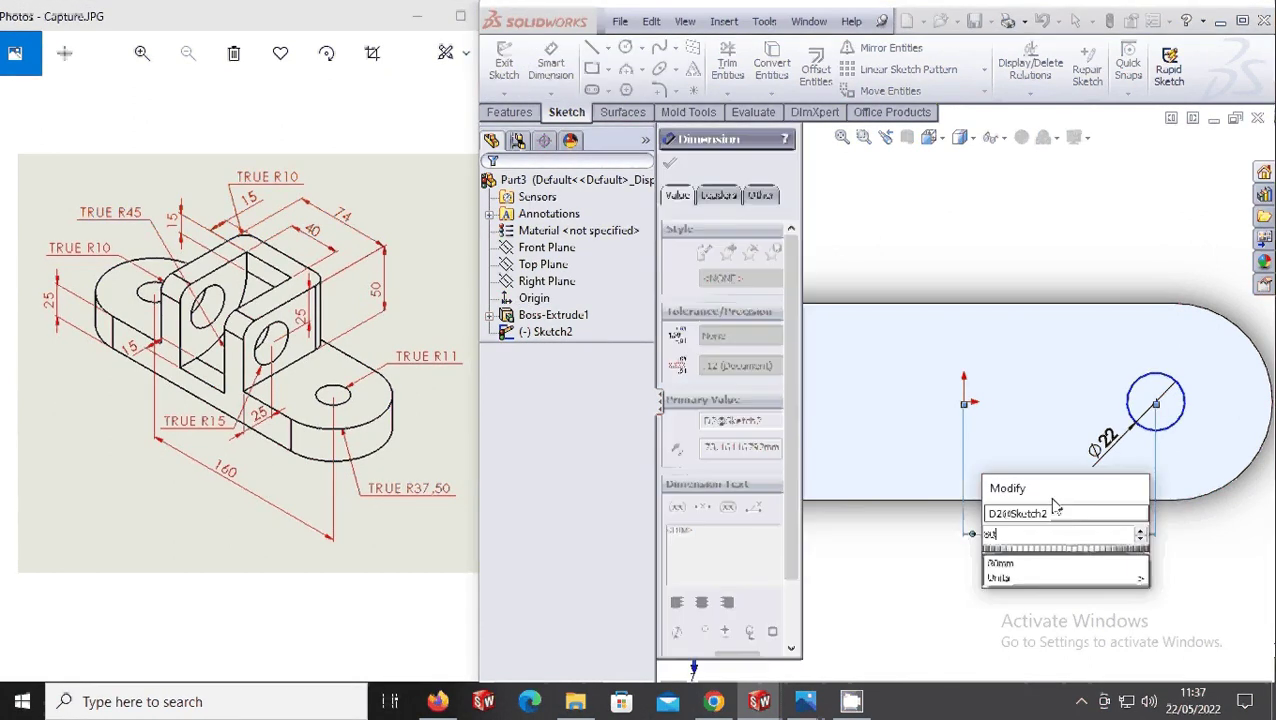
{"action": "left_click", "coordinate": [992, 573]}
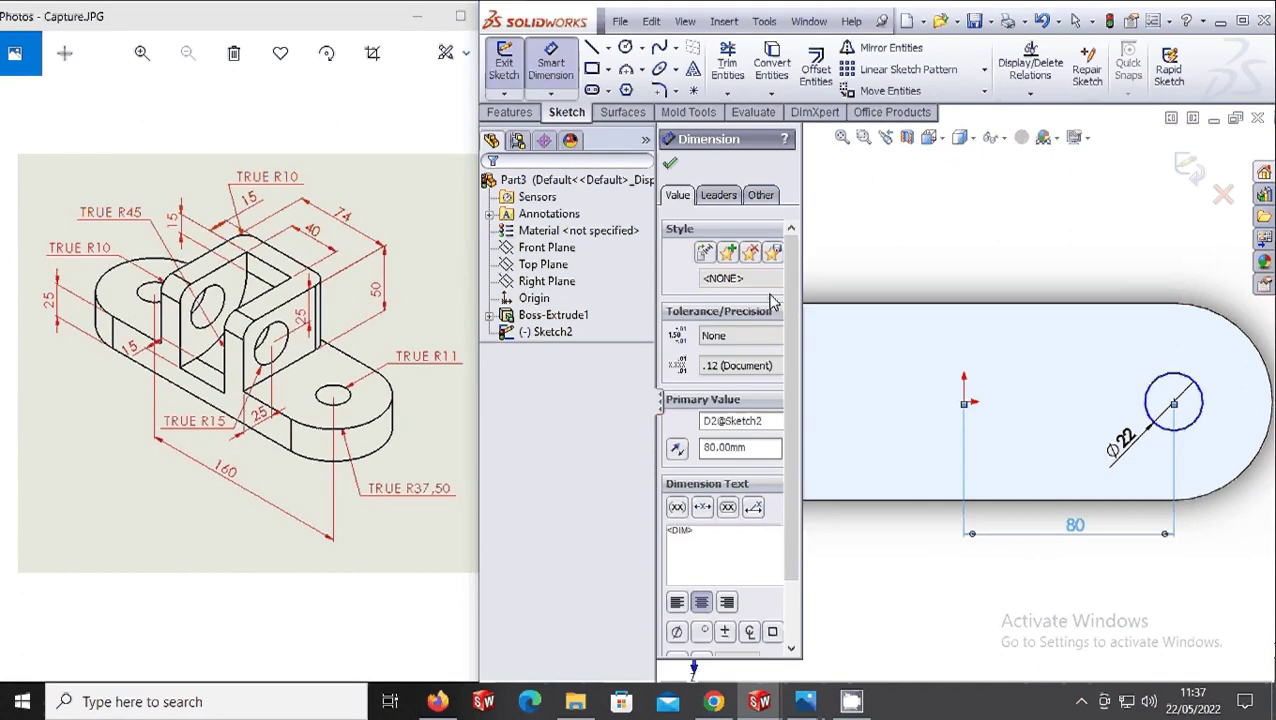
{"action": "key", "text": "Escape"}
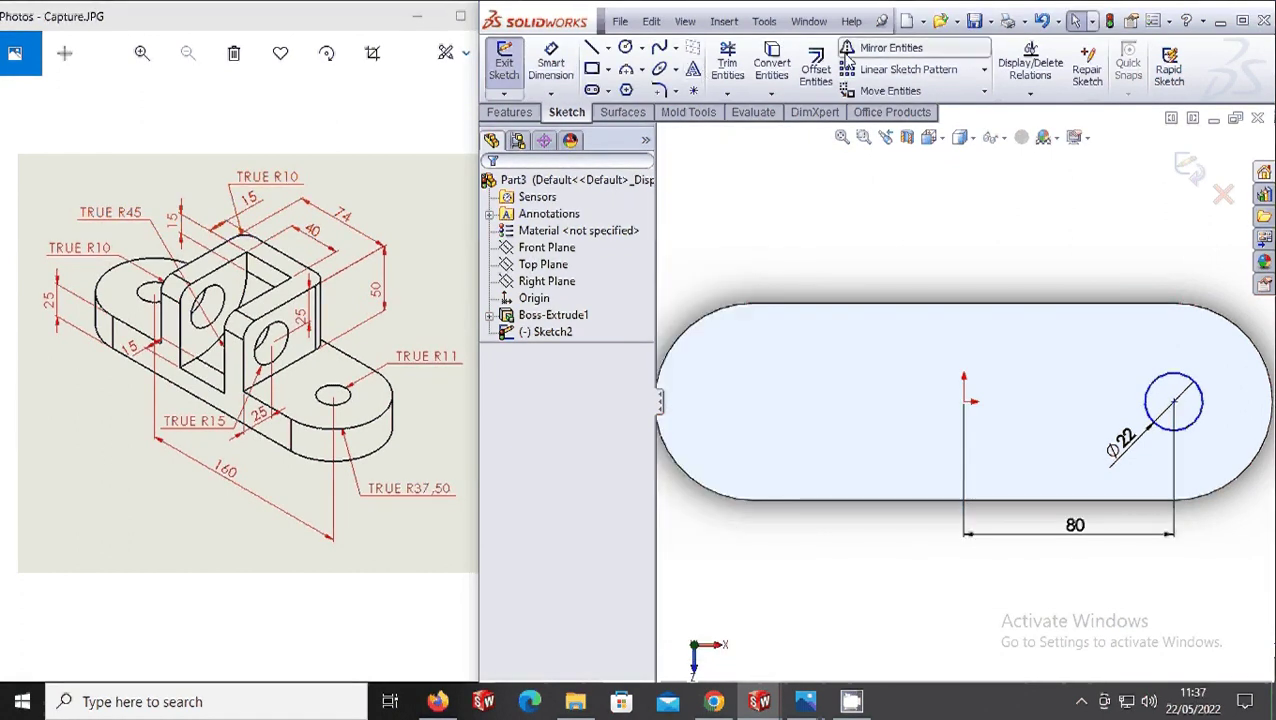
- Add a vertical centerline at the origin and mirror the Ø22 circle across it
{"action": "left_click", "coordinate": [608, 48]}
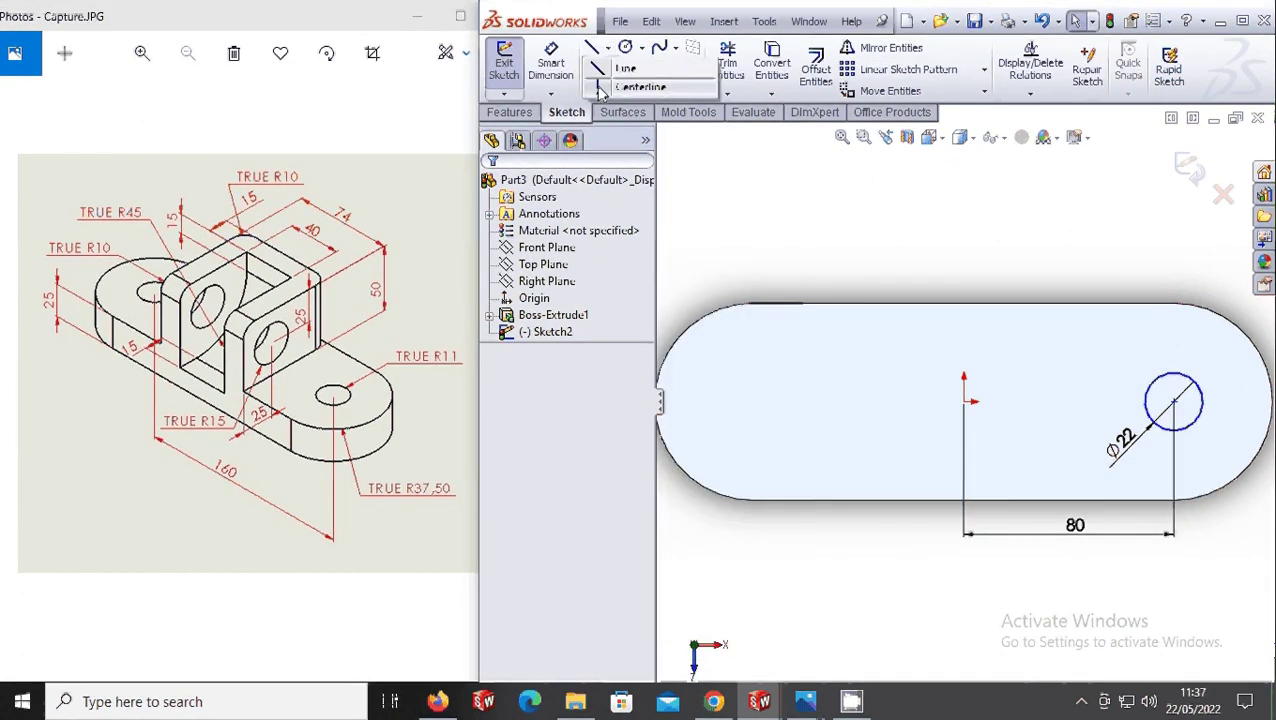
{"action": "left_click", "coordinate": [640, 84]}
{"action": "left_click", "coordinate": [963, 402]}
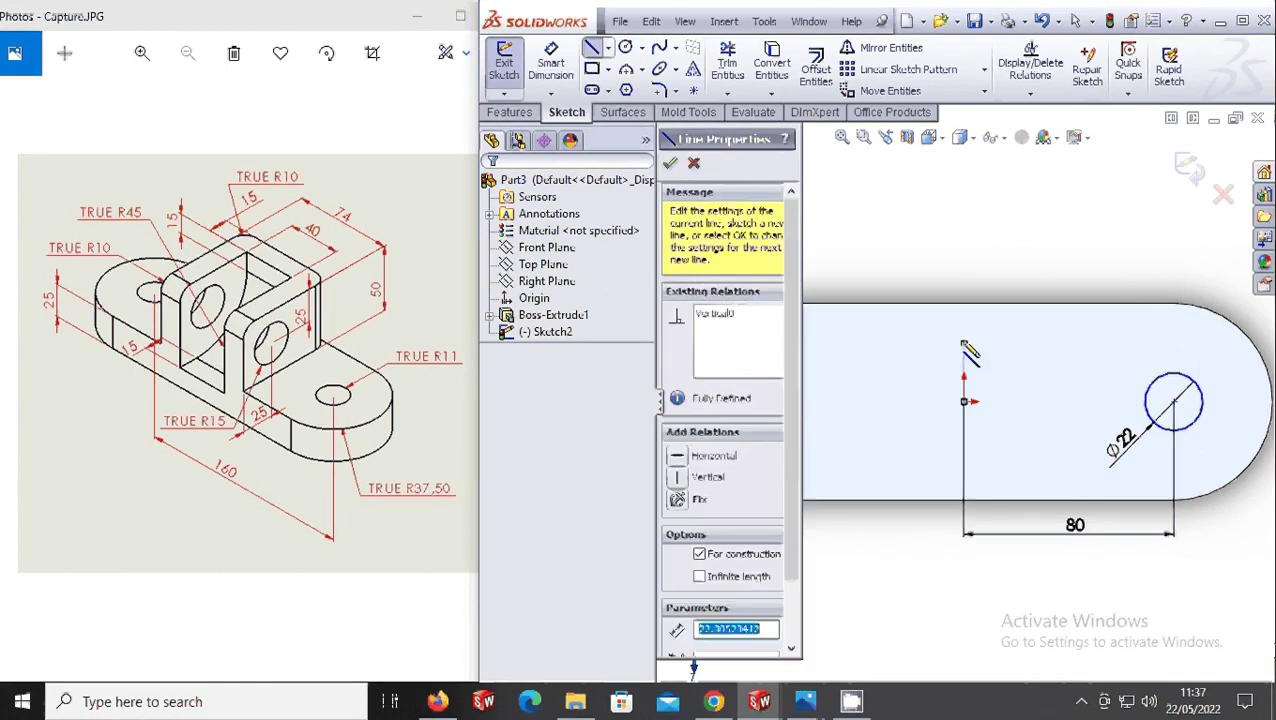
{"action": "double_click", "coordinate": [963, 344]}
{"action": "left_click", "coordinate": [885, 47]}
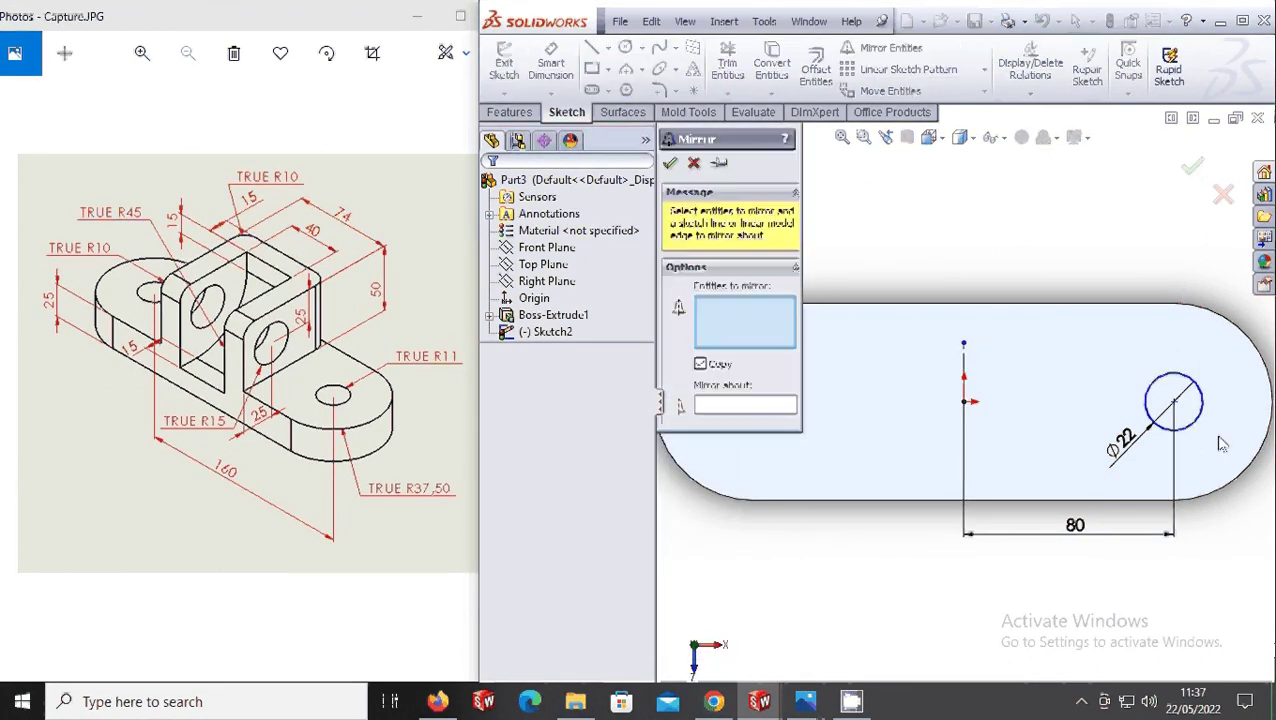
{"action": "left_click", "coordinate": [1200, 410]}
{"action": "left_click", "coordinate": [752, 406]}
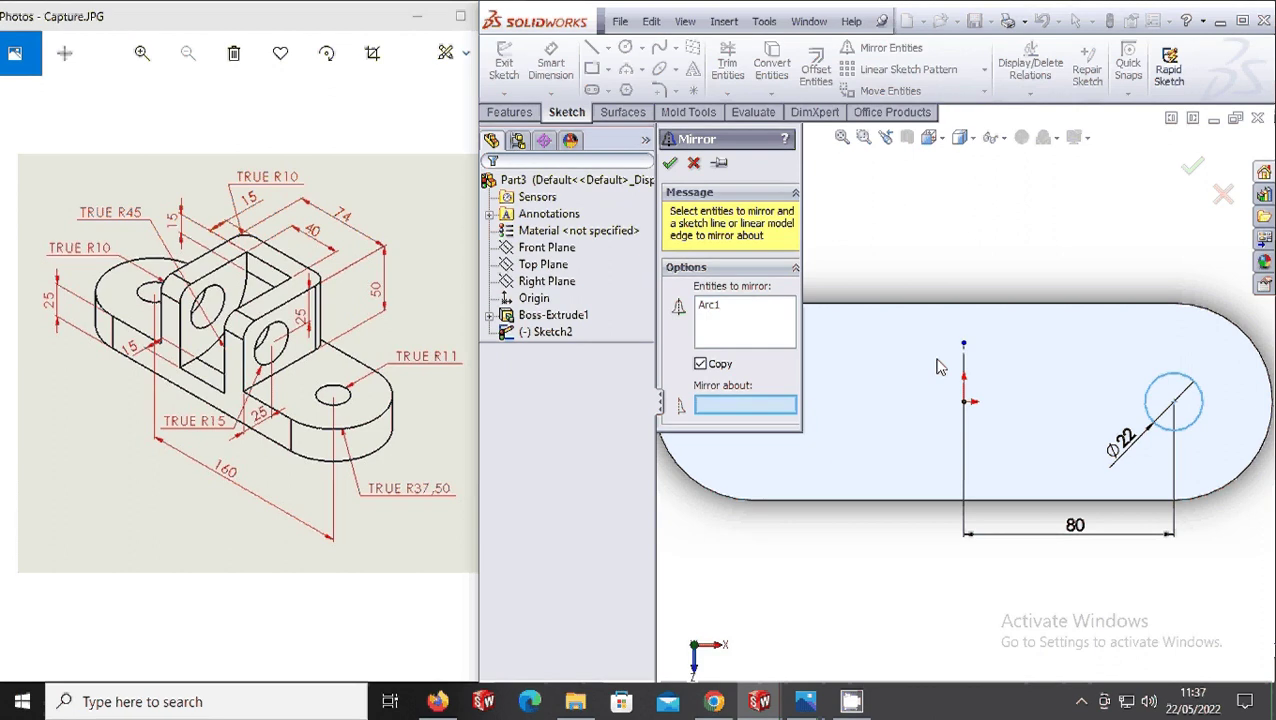
{"action": "left_click", "coordinate": [966, 368]}
{"action": "key", "text": "Return"}
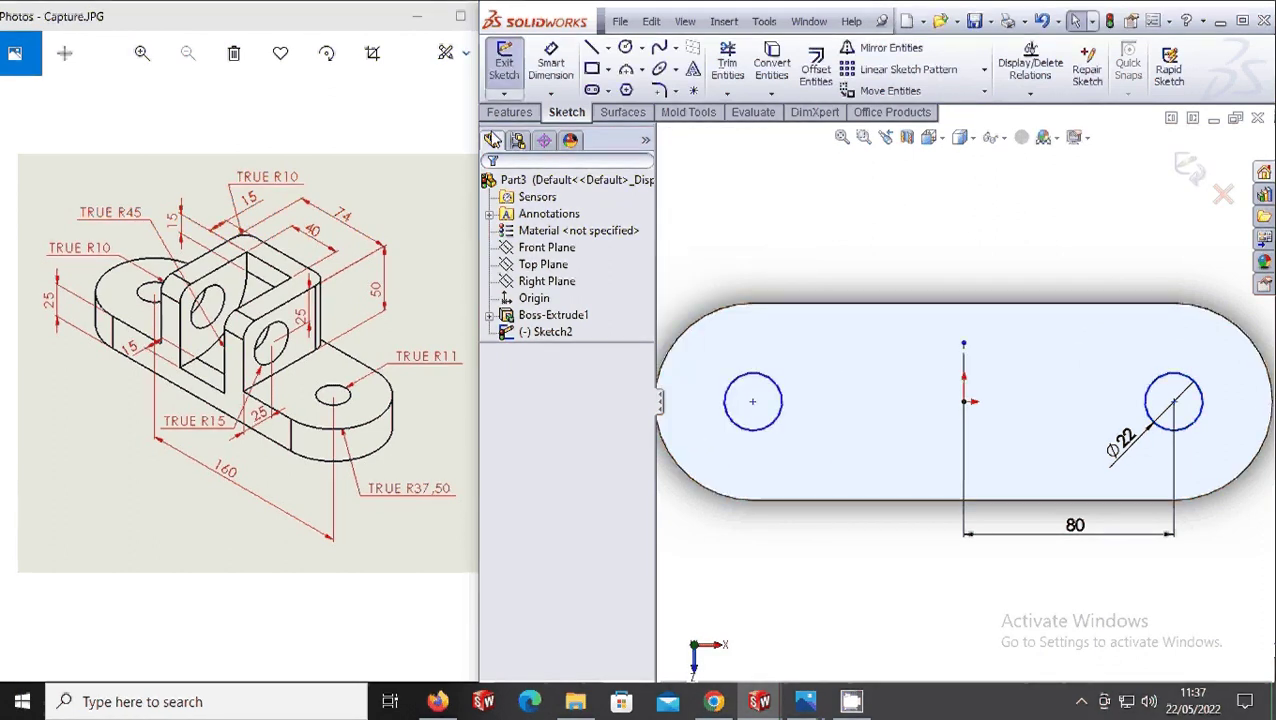
{"action": "left_click", "coordinate": [509, 112]}
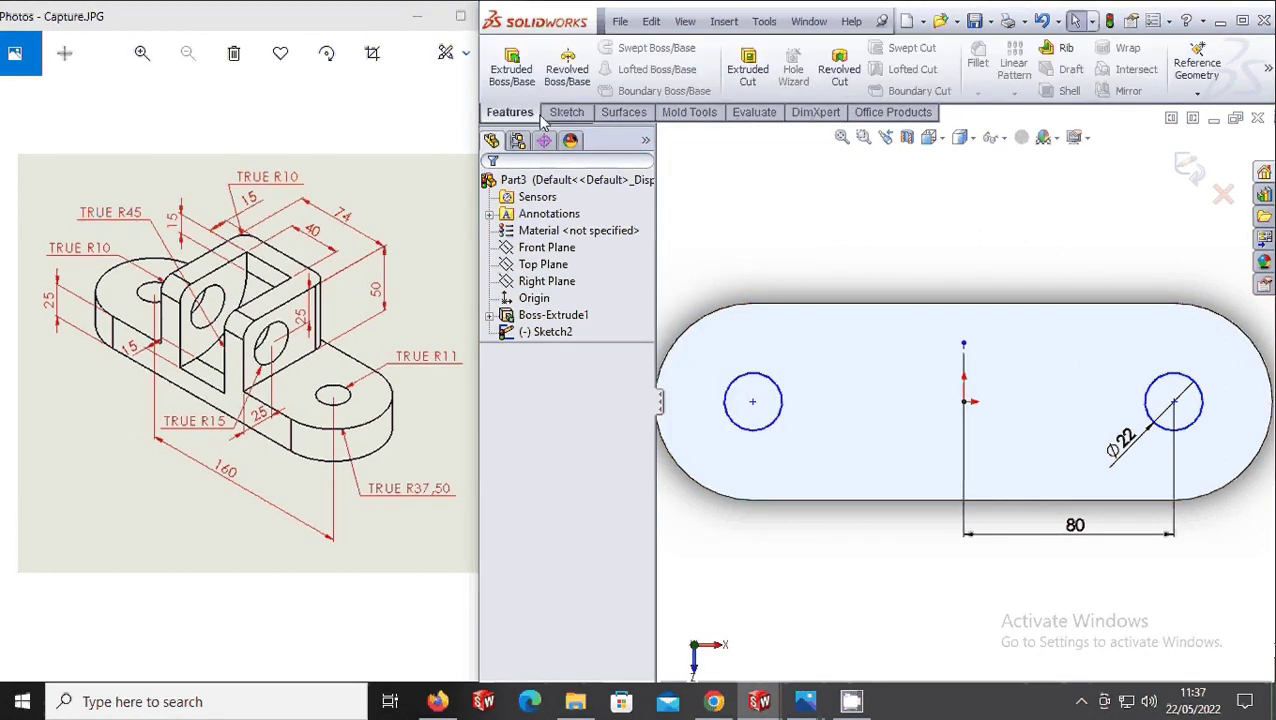
- Cut both Ø22 holes through the plate as Cut-Extrude1, then return to Top view
{"action": "left_click", "coordinate": [747, 68]}
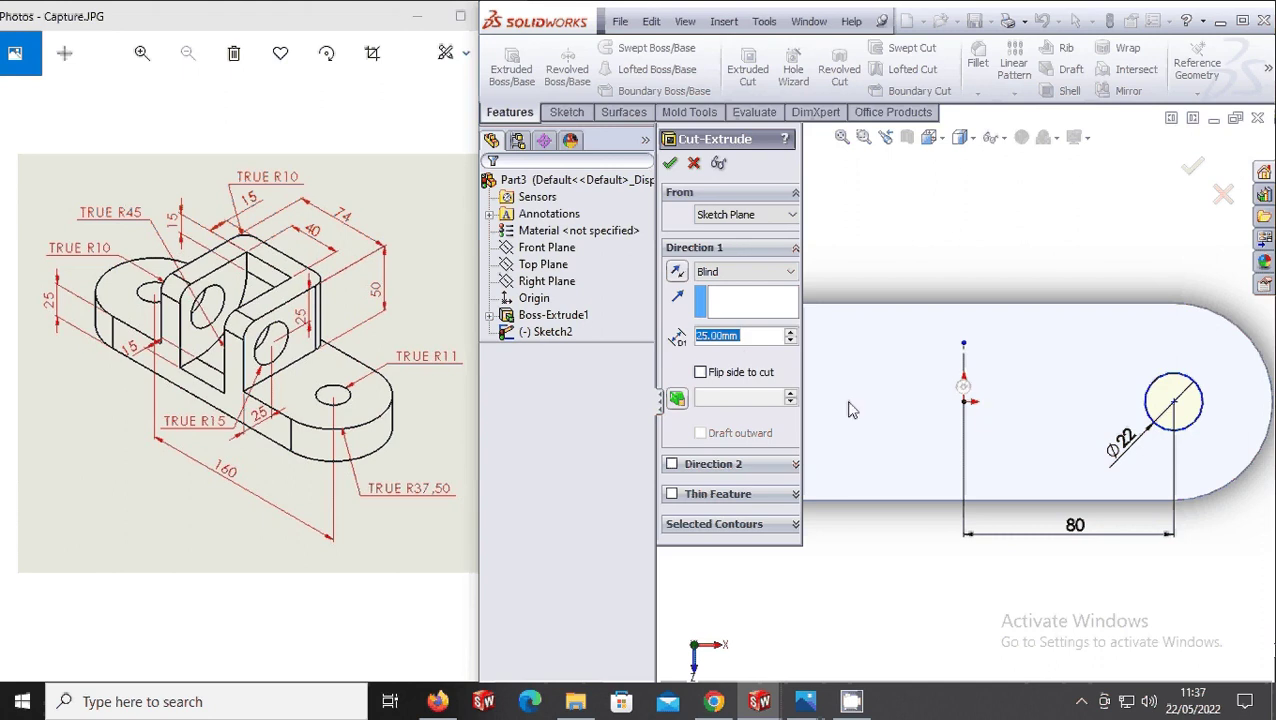
{"action": "left_click", "coordinate": [673, 165]}
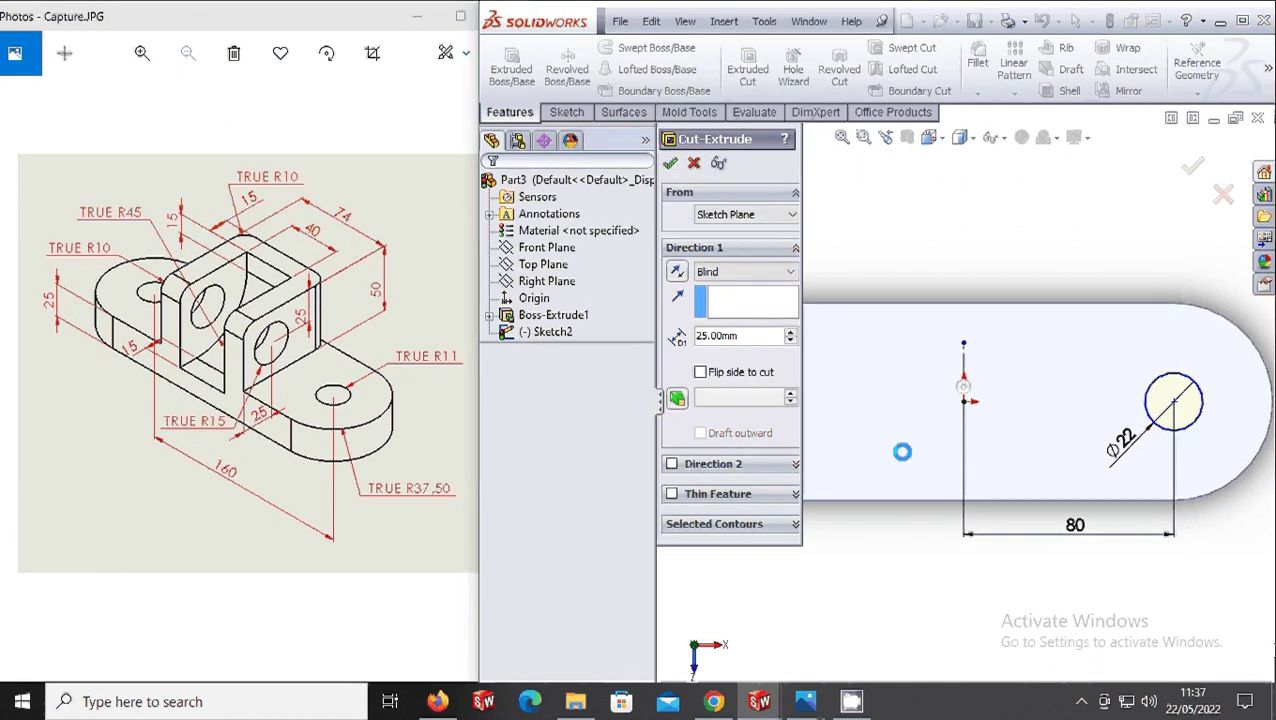
{"action": "middle_click_drag", "start_coordinate": [909, 476], "coordinate": [910, 447]}
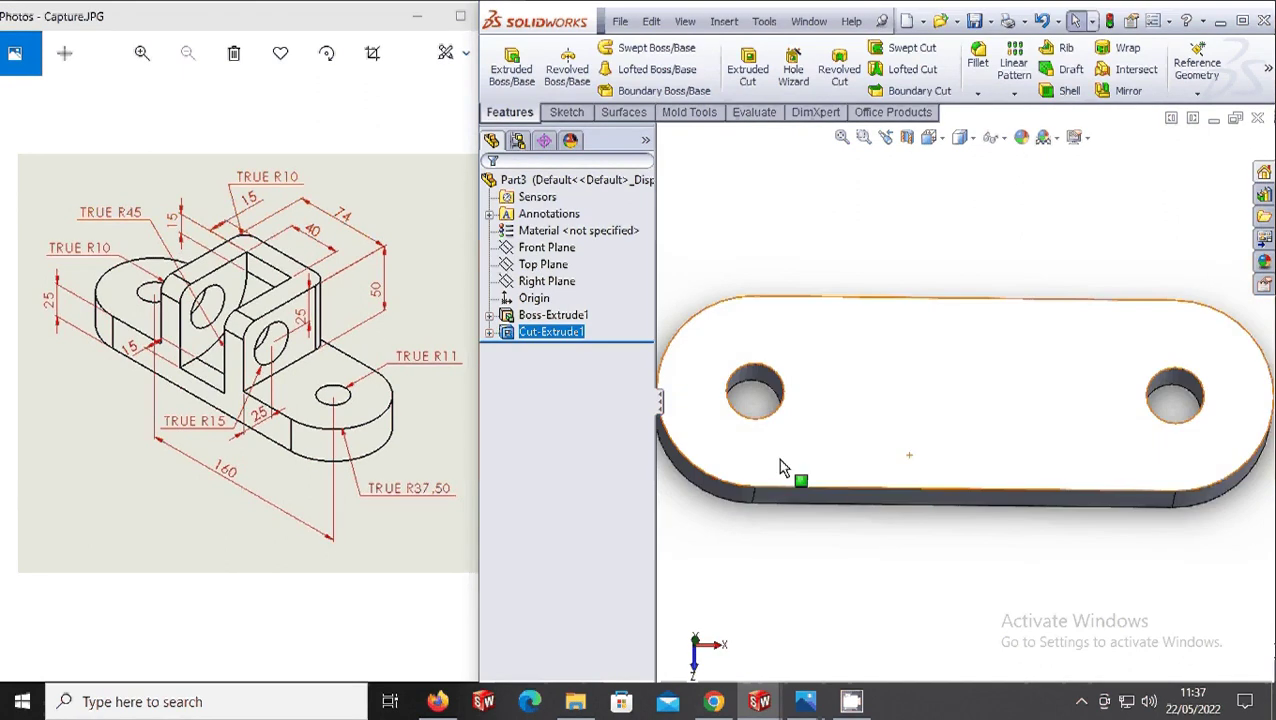
{"action": "left_click", "coordinate": [932, 137]}
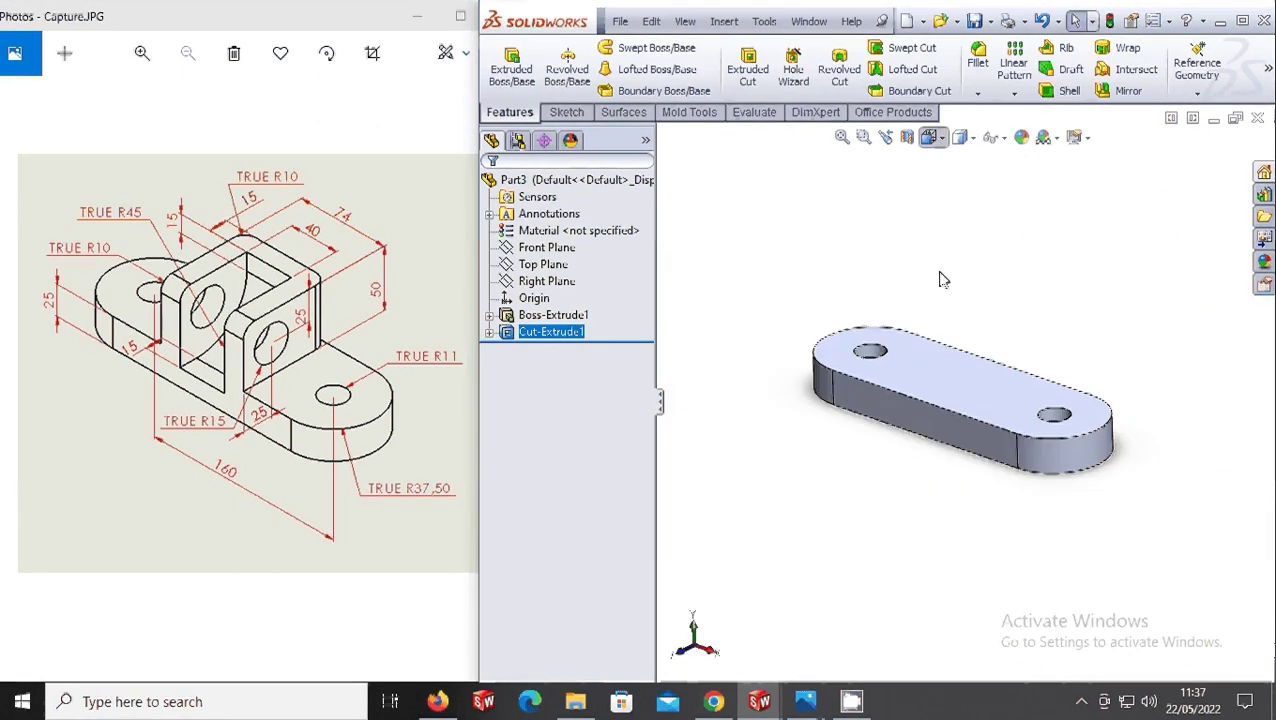
{"action": "left_click", "coordinate": [953, 208]}
- Sketch a center rectangle at the origin on the plate's top face
{"action": "right_click", "coordinate": [886, 314]}
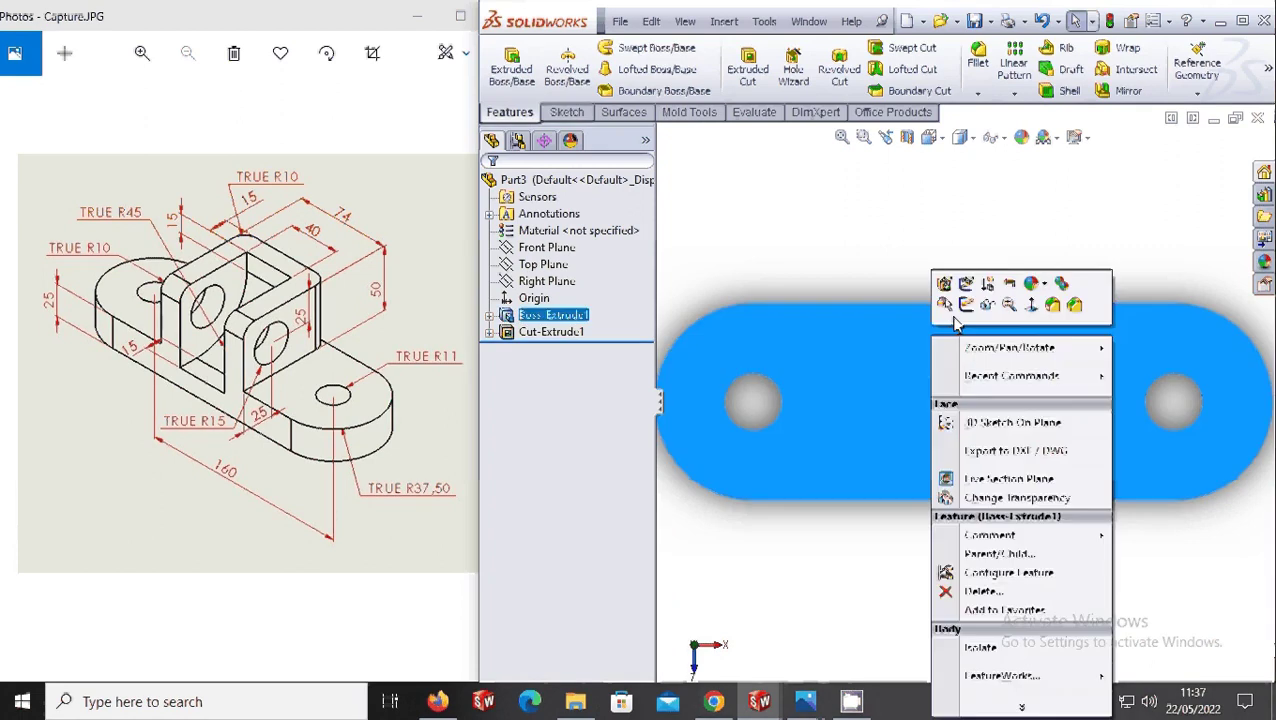
{"action": "left_click", "coordinate": [925, 300]}
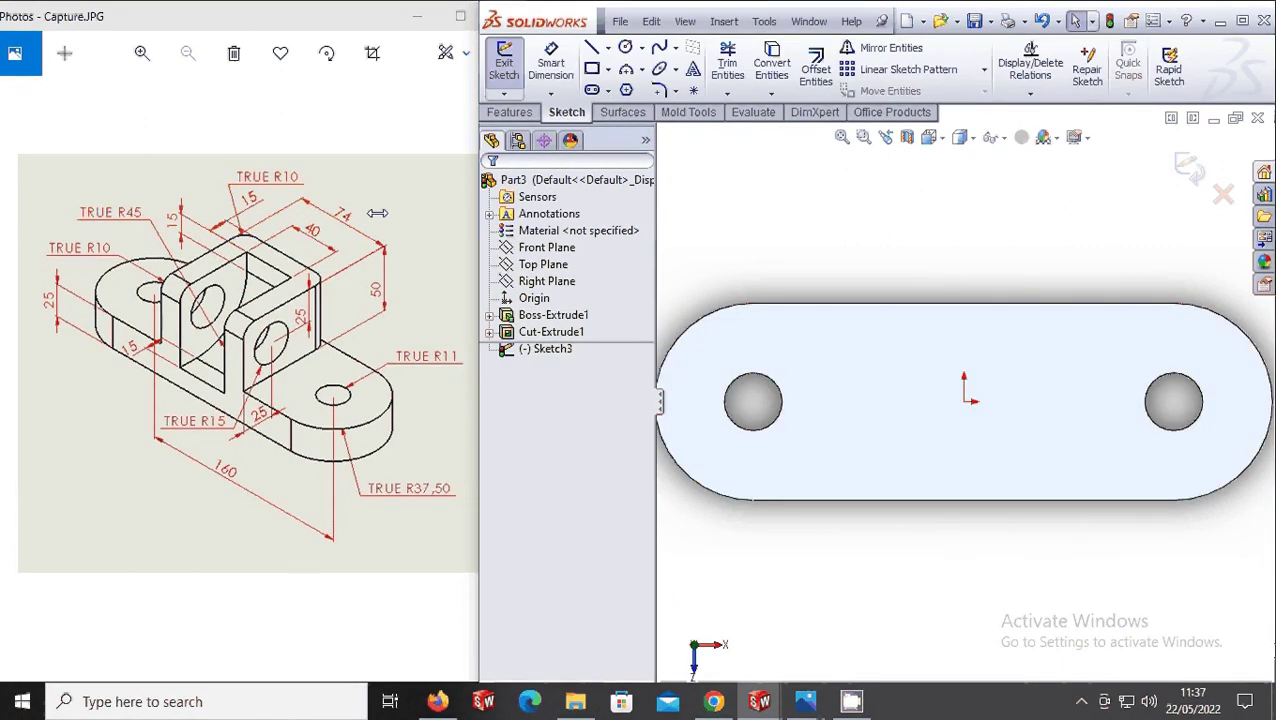
{"action": "left_click", "coordinate": [591, 68]}
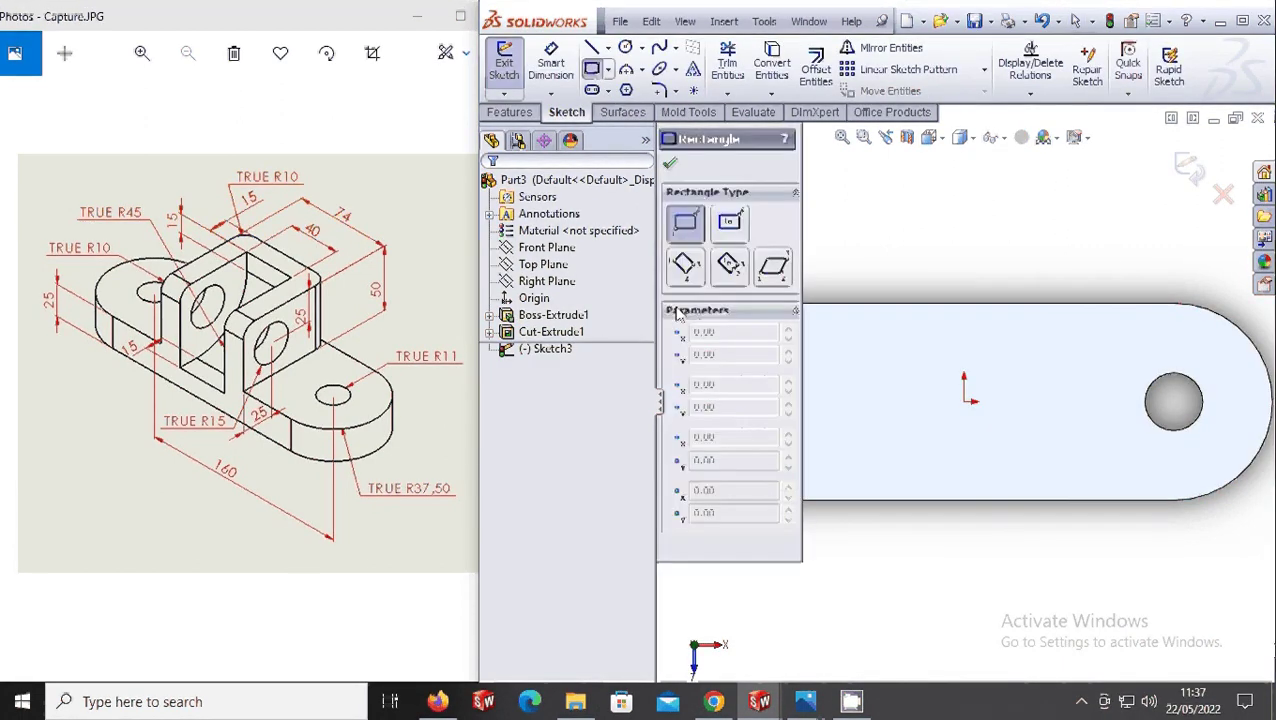
{"action": "left_click", "coordinate": [729, 221]}
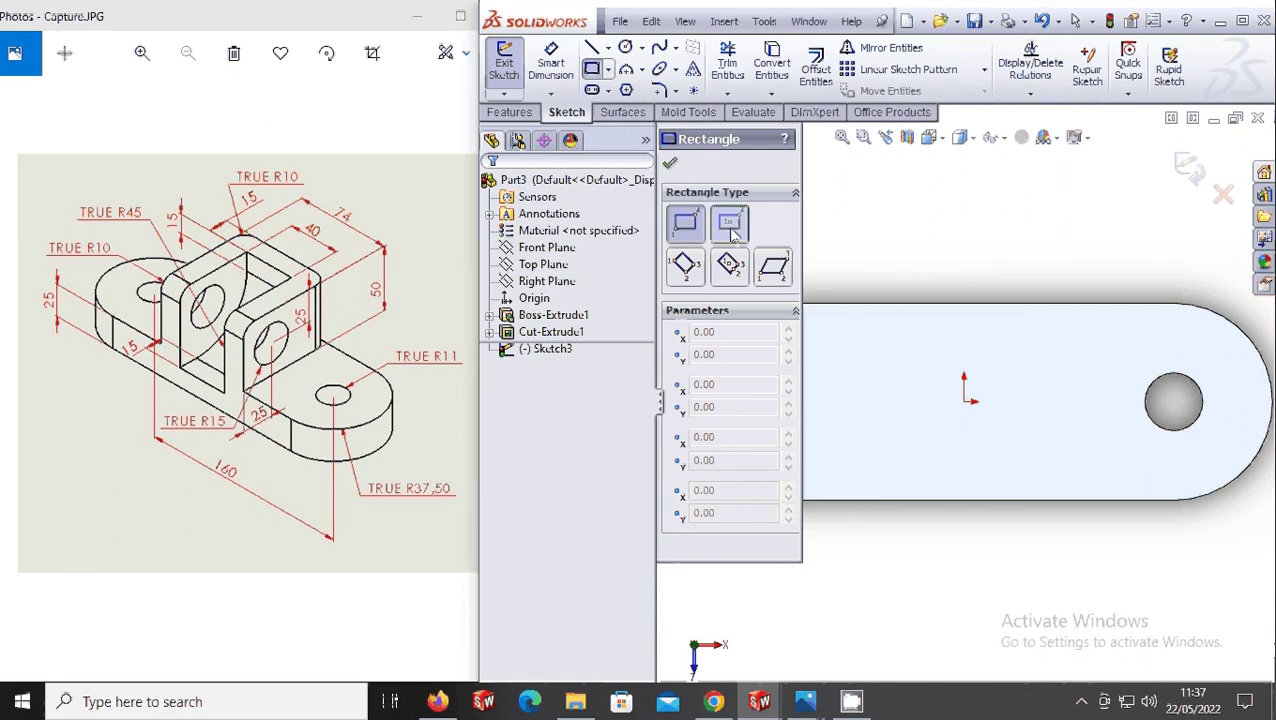
{"action": "left_click", "coordinate": [963, 401]}
{"action": "left_click", "coordinate": [1021, 304]}
{"action": "left_click", "coordinate": [551, 62]}
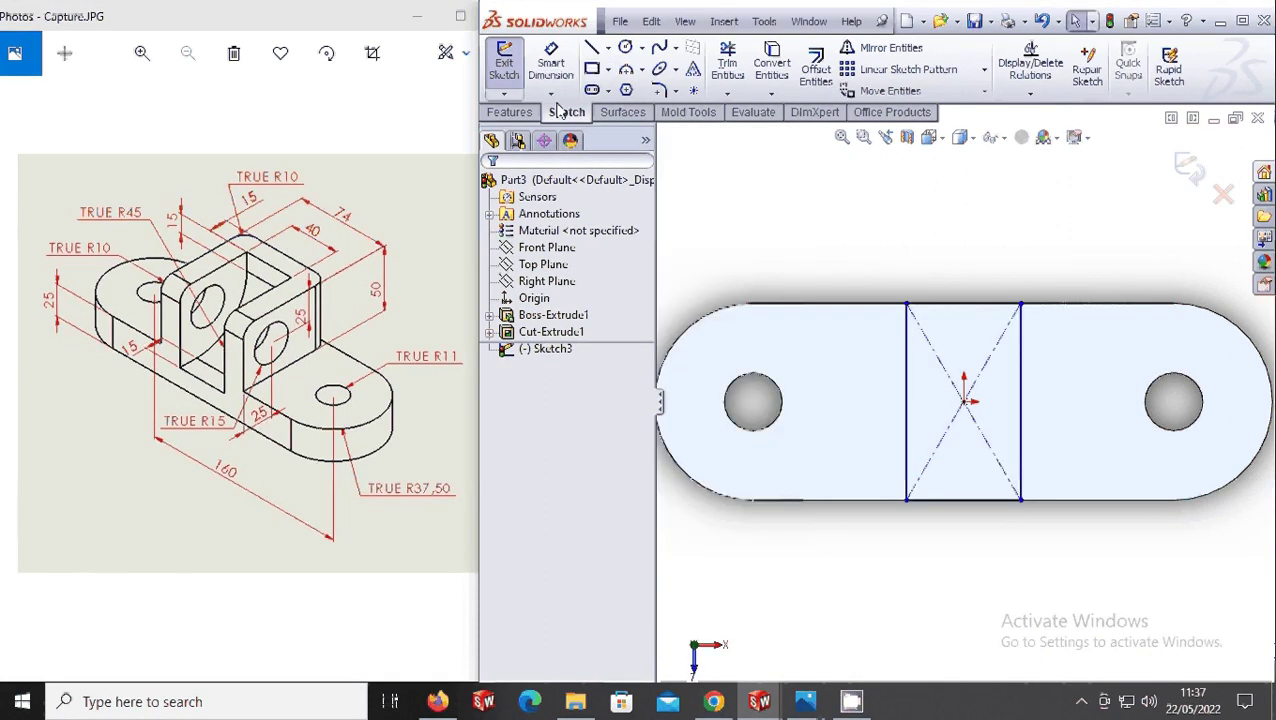
- Dimension the rectangle's width to 74 mm
{"action": "left_click", "coordinate": [940, 303]}
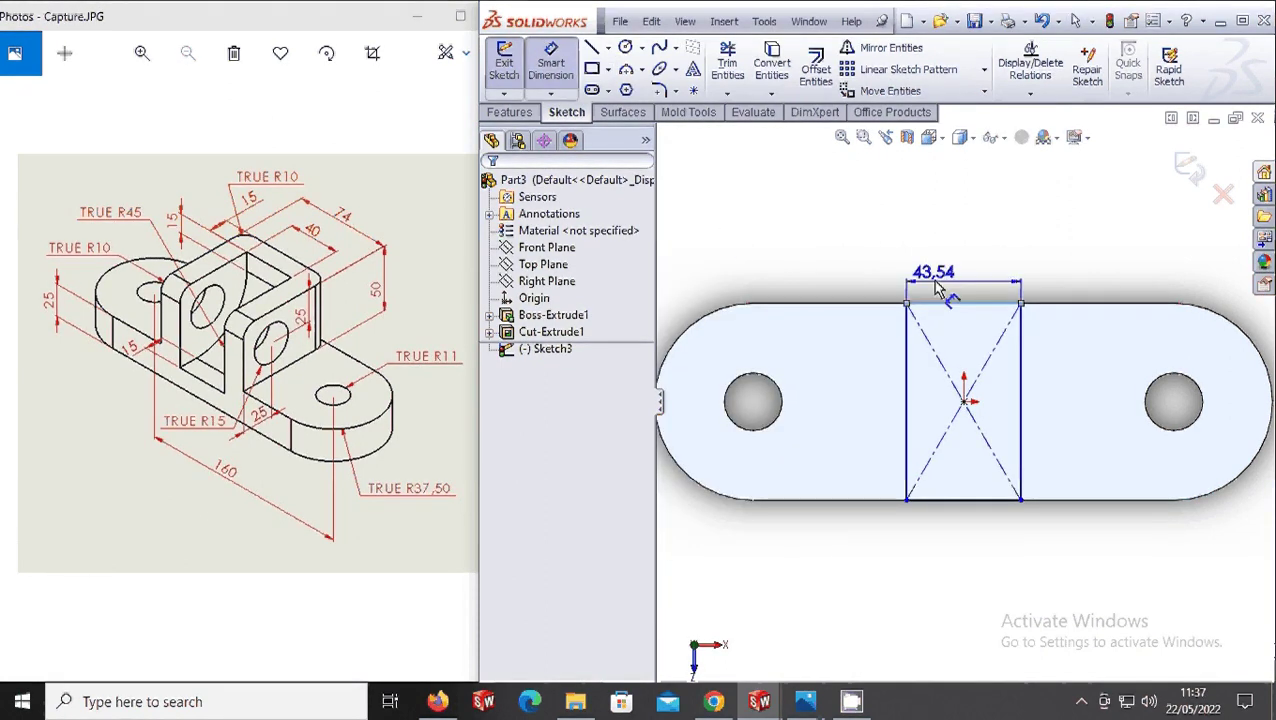
{"action": "left_click", "coordinate": [940, 285]}
{"action": "type", "text": "7"}
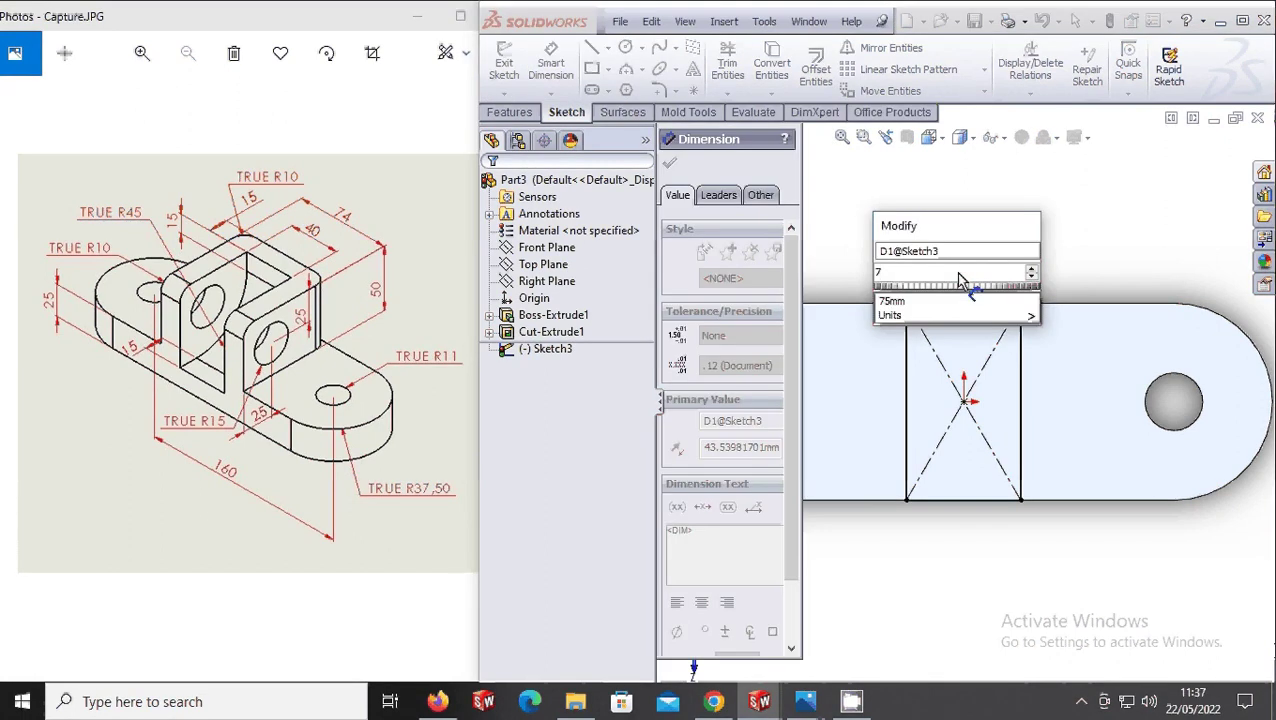
{"action": "type", "text": "4"}
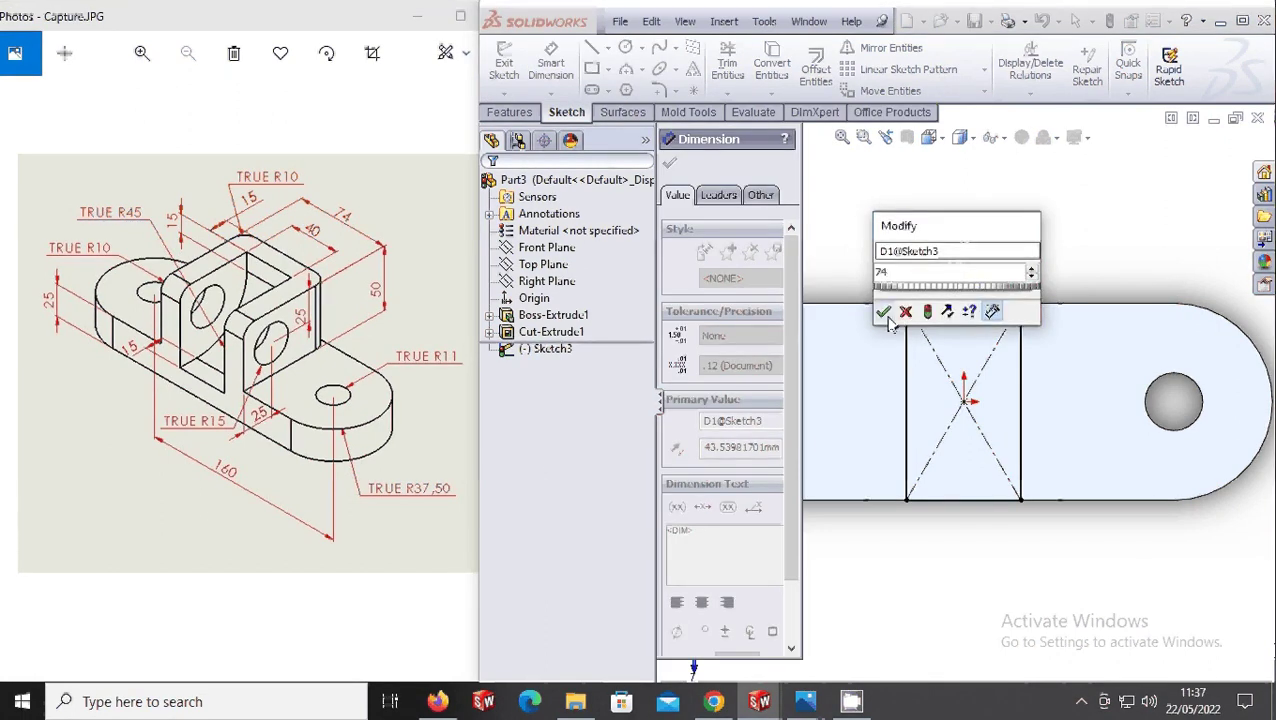
{"action": "left_click", "coordinate": [884, 313]}
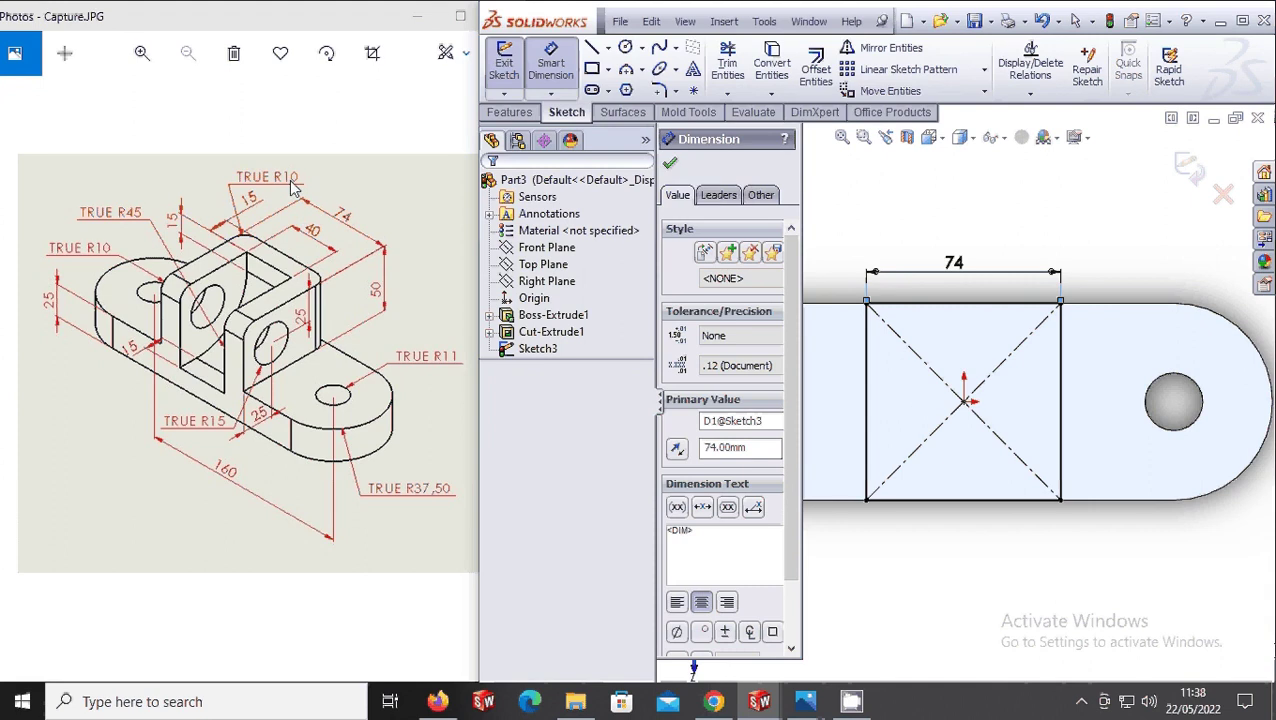
- Round the rectangle's two top corners with R10 sketch fillets
{"action": "left_click", "coordinate": [659, 90]}
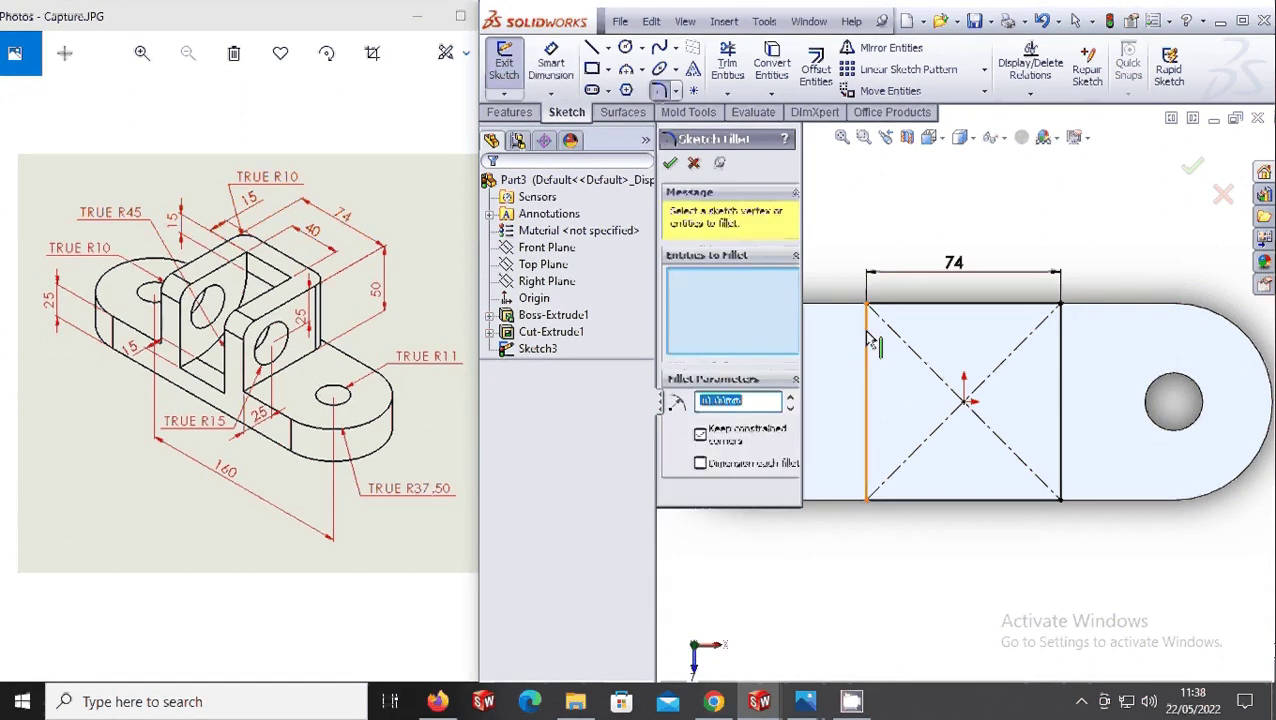
{"action": "left_click", "coordinate": [866, 375]}
{"action": "left_click", "coordinate": [912, 307]}
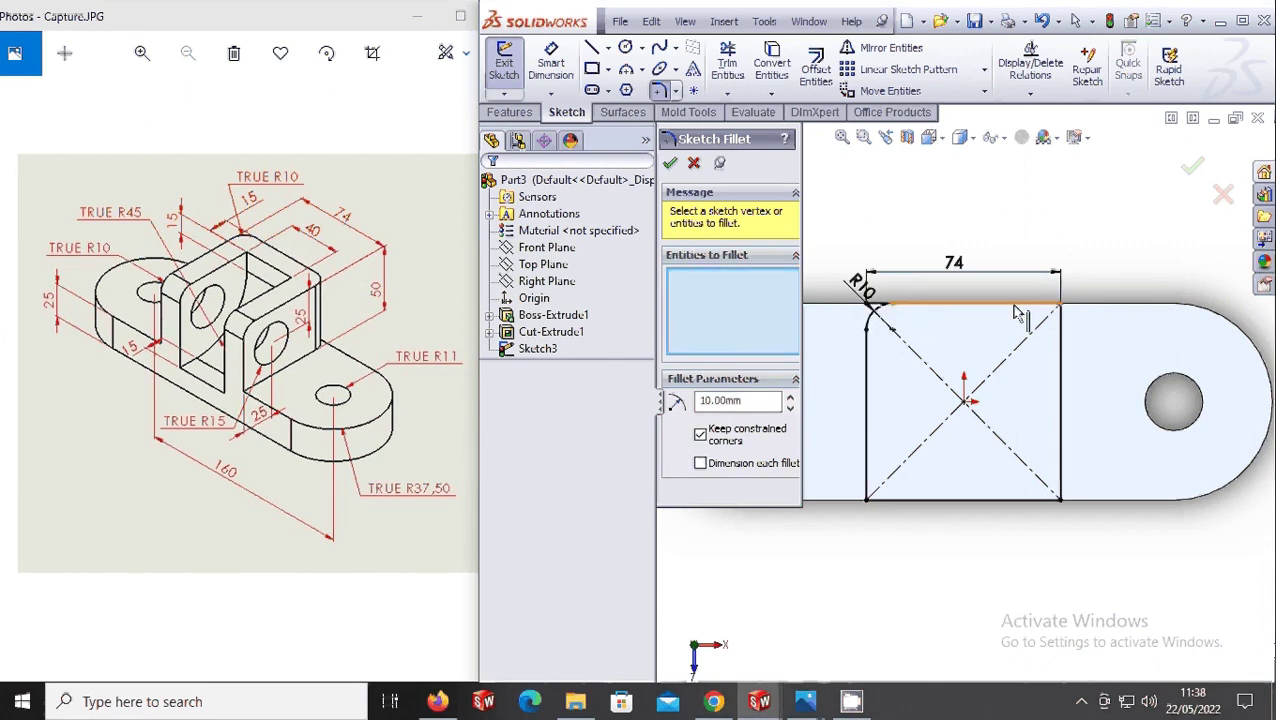
{"action": "left_click", "coordinate": [1064, 350]}
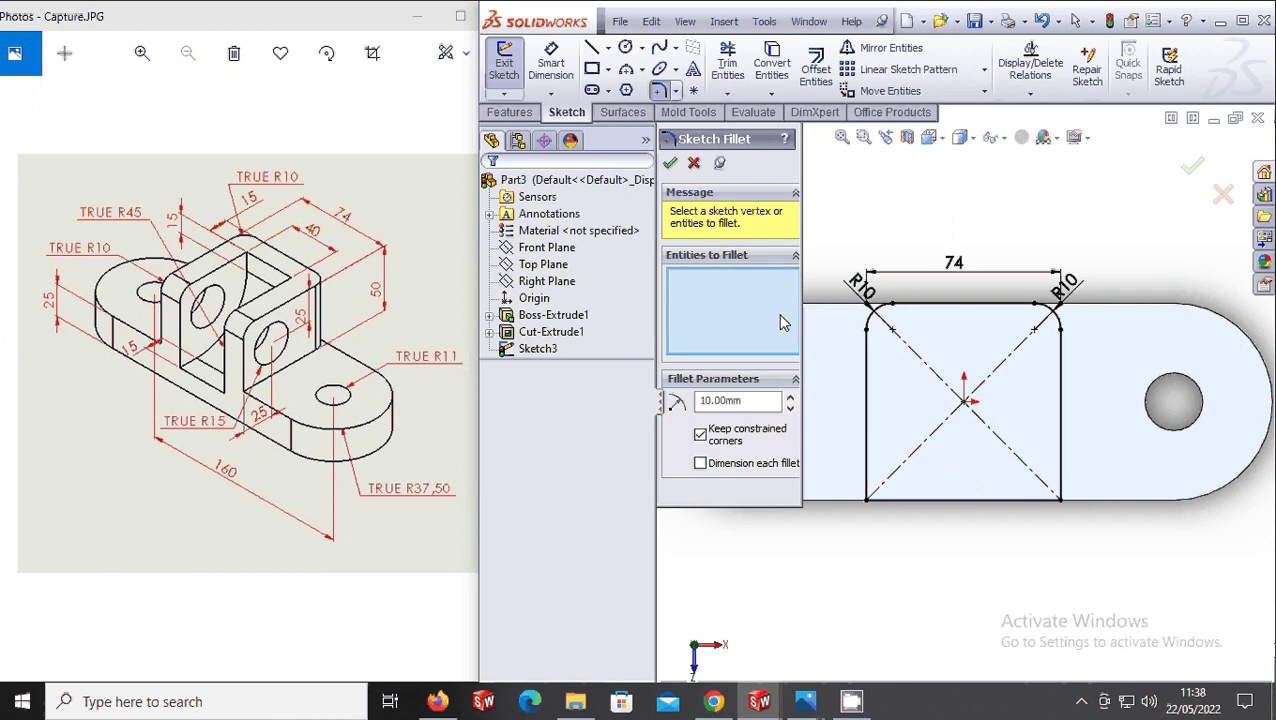
{"action": "left_click", "coordinate": [670, 164]}
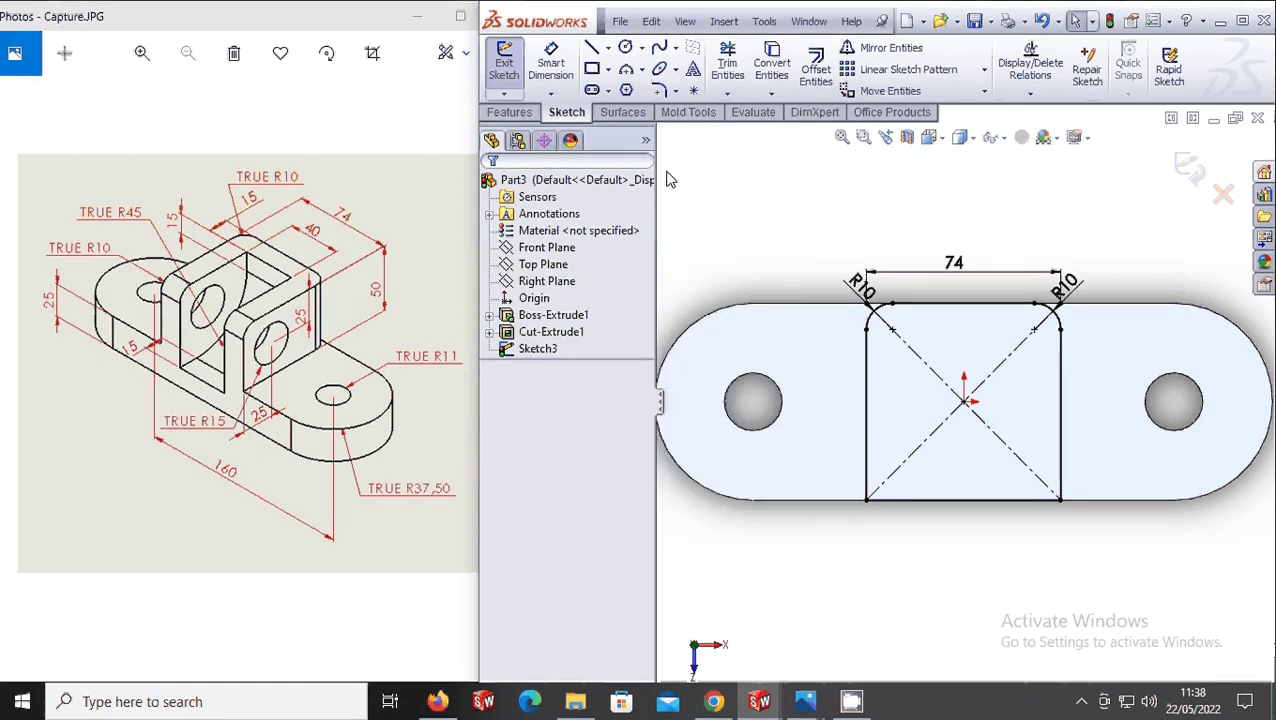
{"action": "left_click", "coordinate": [509, 112]}
- Extrude Sketch3 50 mm upward as Boss-Extrude2
{"action": "left_click", "coordinate": [511, 68]}
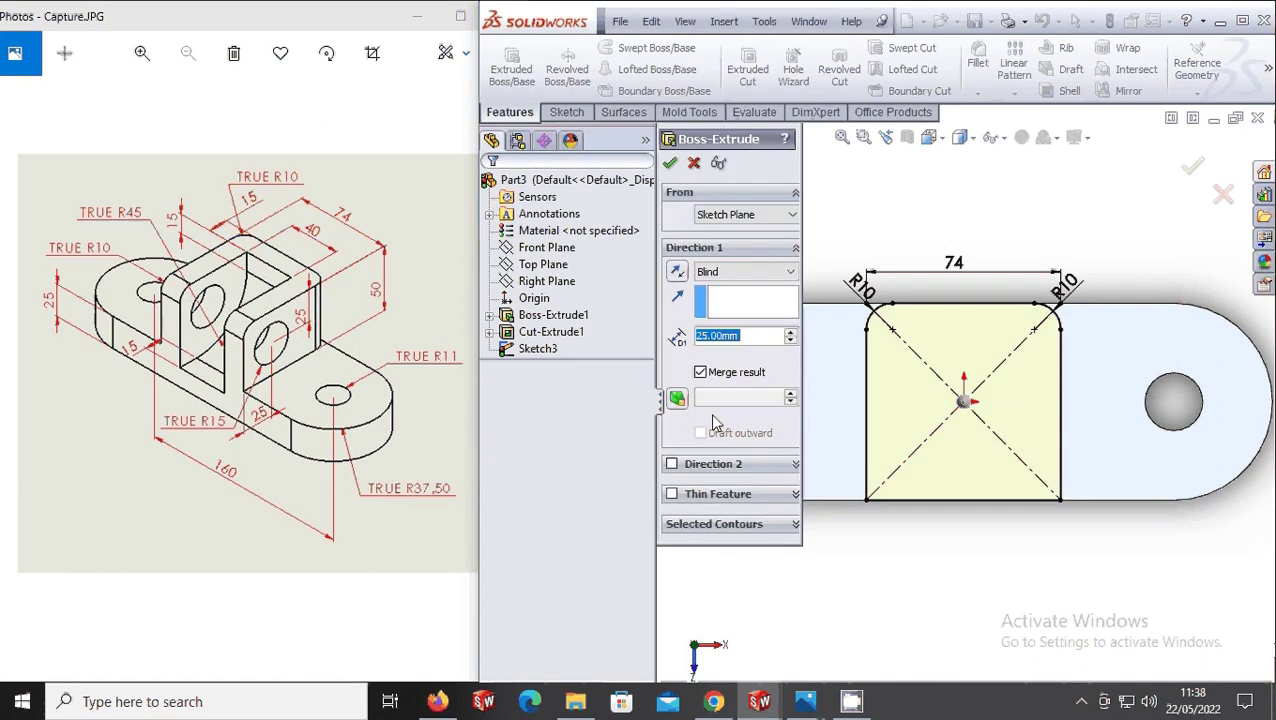
{"action": "type", "text": "50"}
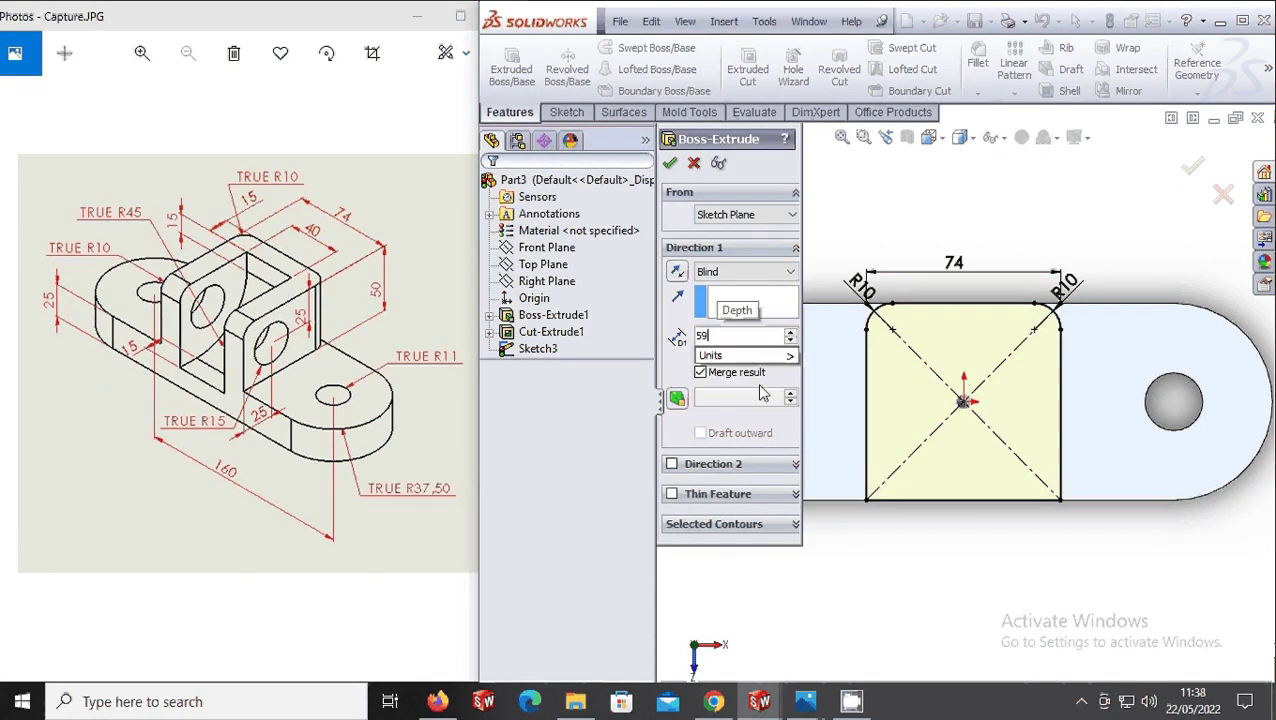
{"action": "key", "text": "Return"}
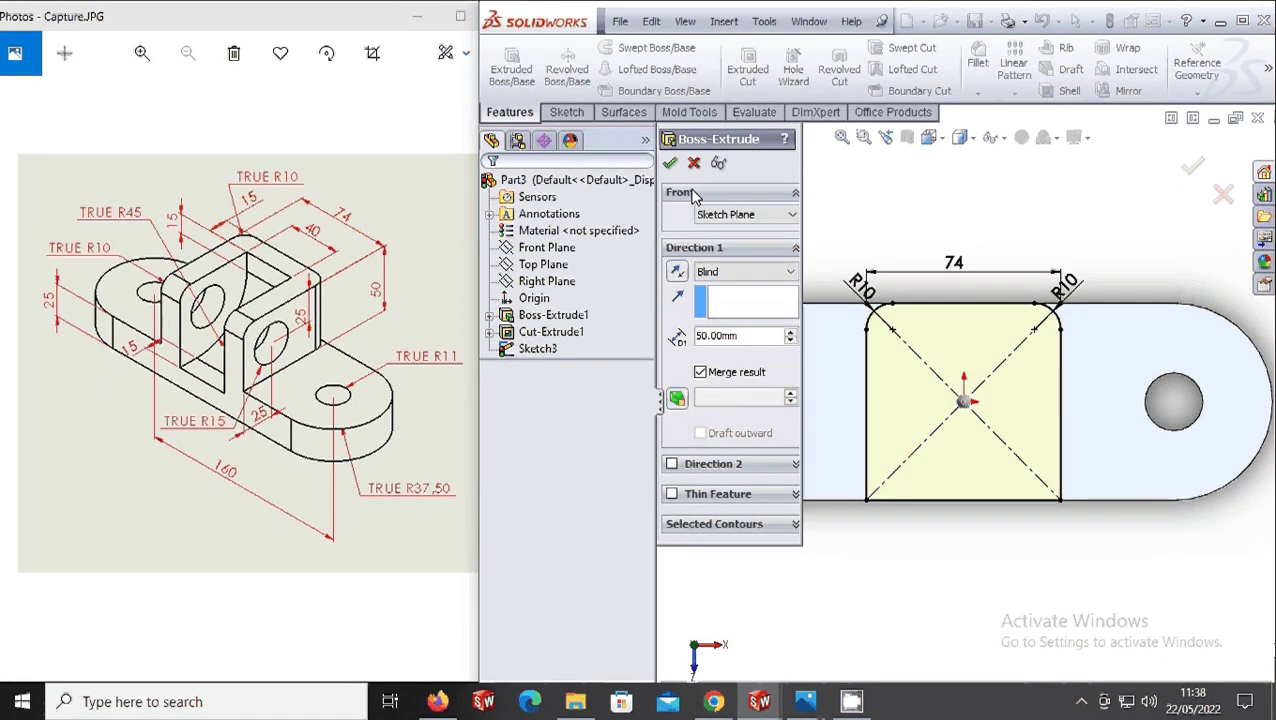
{"action": "left_click", "coordinate": [669, 162]}
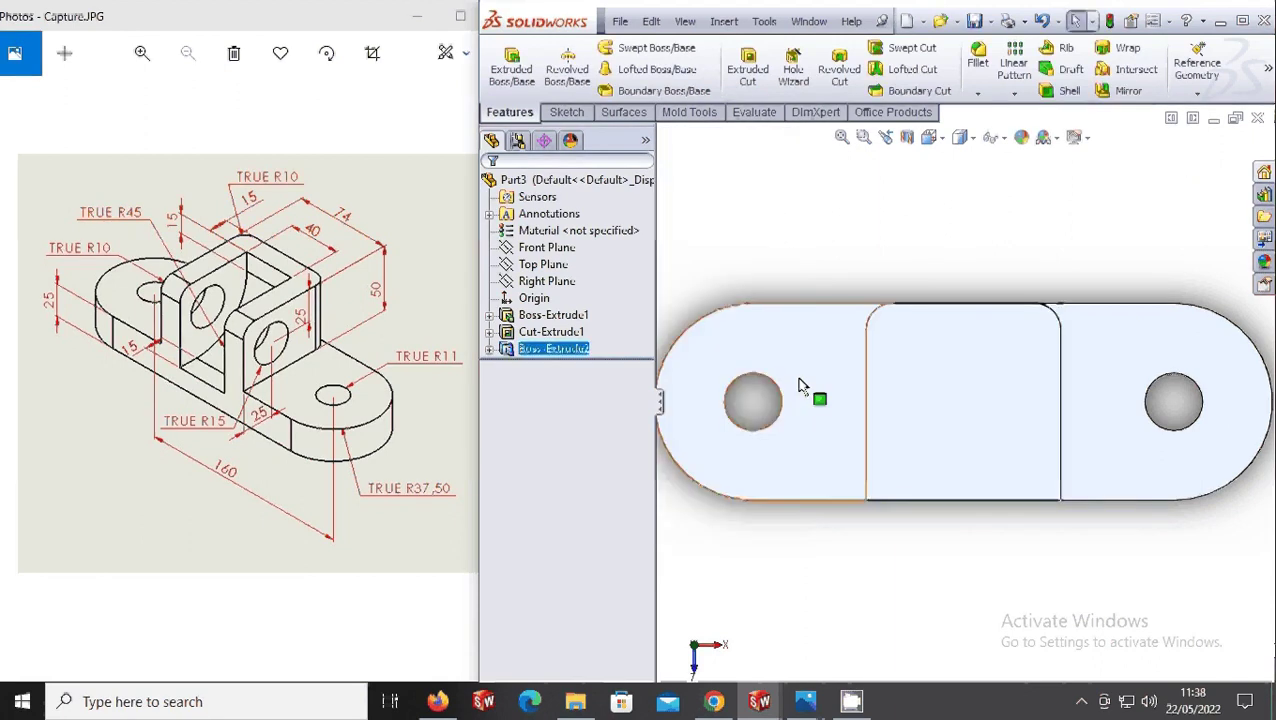
{"action": "left_click", "coordinate": [929, 137]}
{"action": "left_click", "coordinate": [954, 183]}
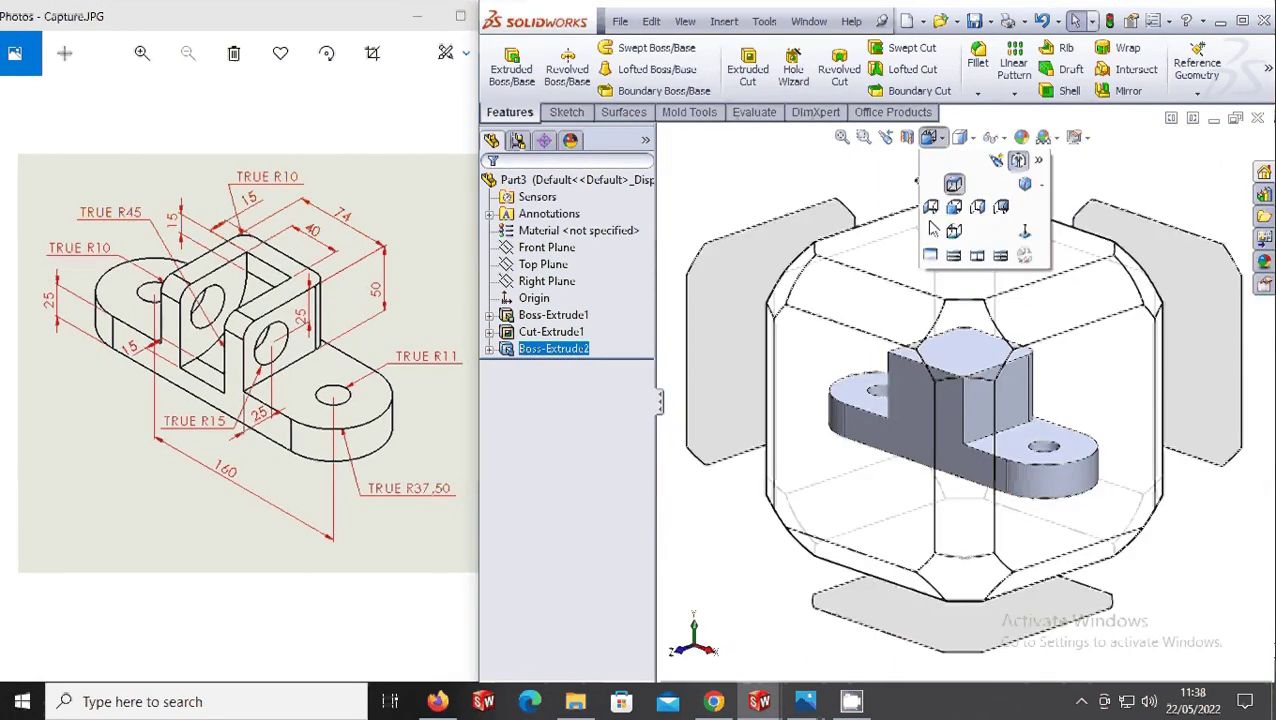
- Switch to the Right view and start a new sketch on the Right Plane
{"action": "left_click", "coordinate": [931, 230]}
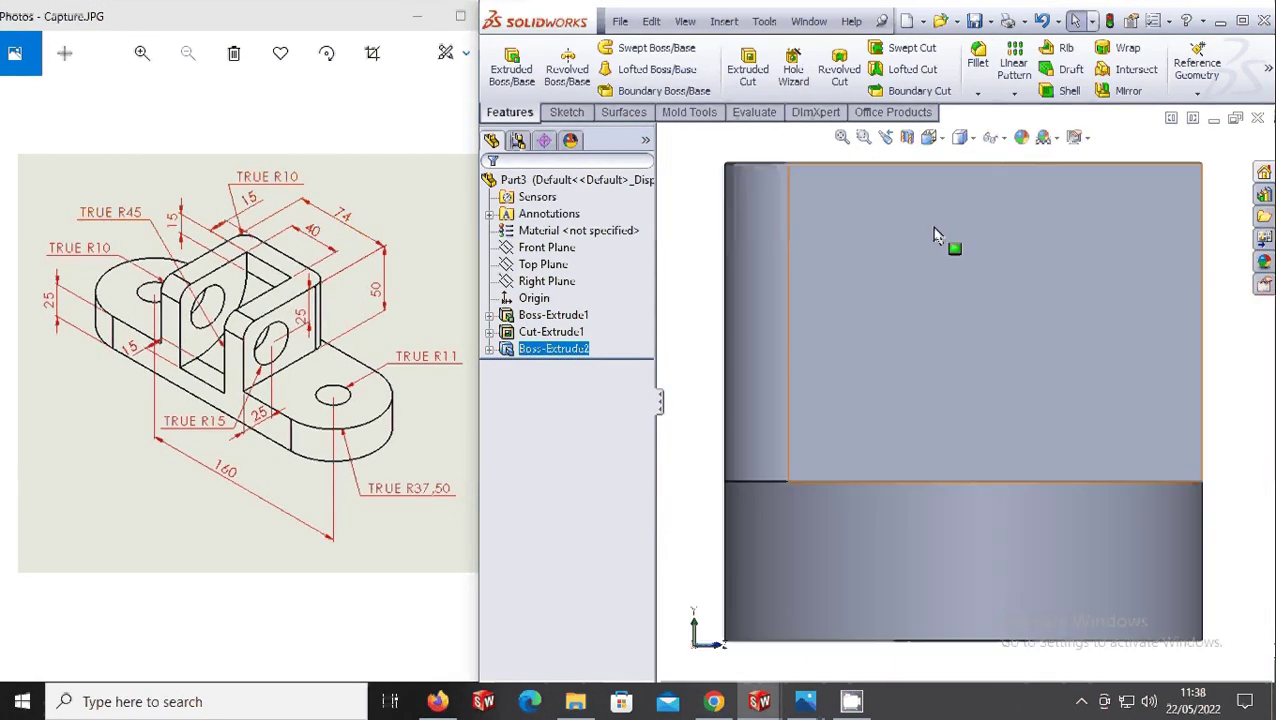
{"action": "right_click", "coordinate": [557, 283]}
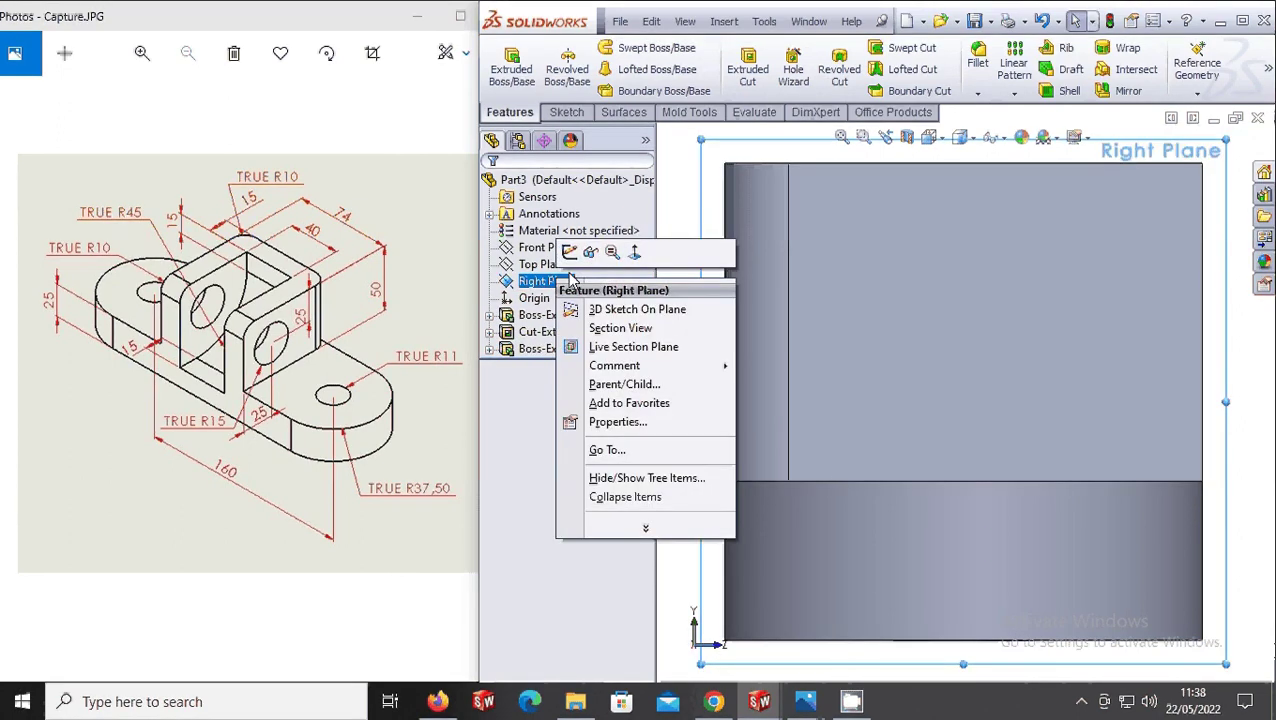
{"action": "left_click", "coordinate": [731, 194]}
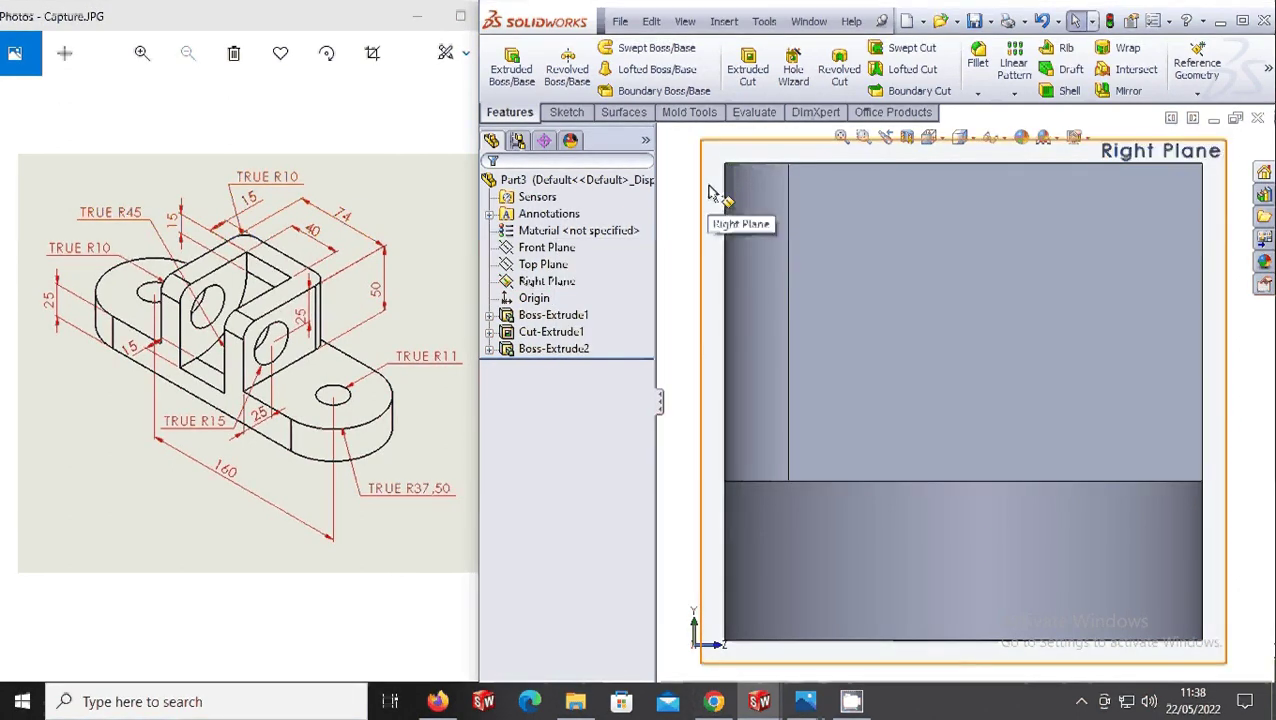
{"action": "right_click", "coordinate": [741, 180]}
{"action": "left_click", "coordinate": [744, 158]}
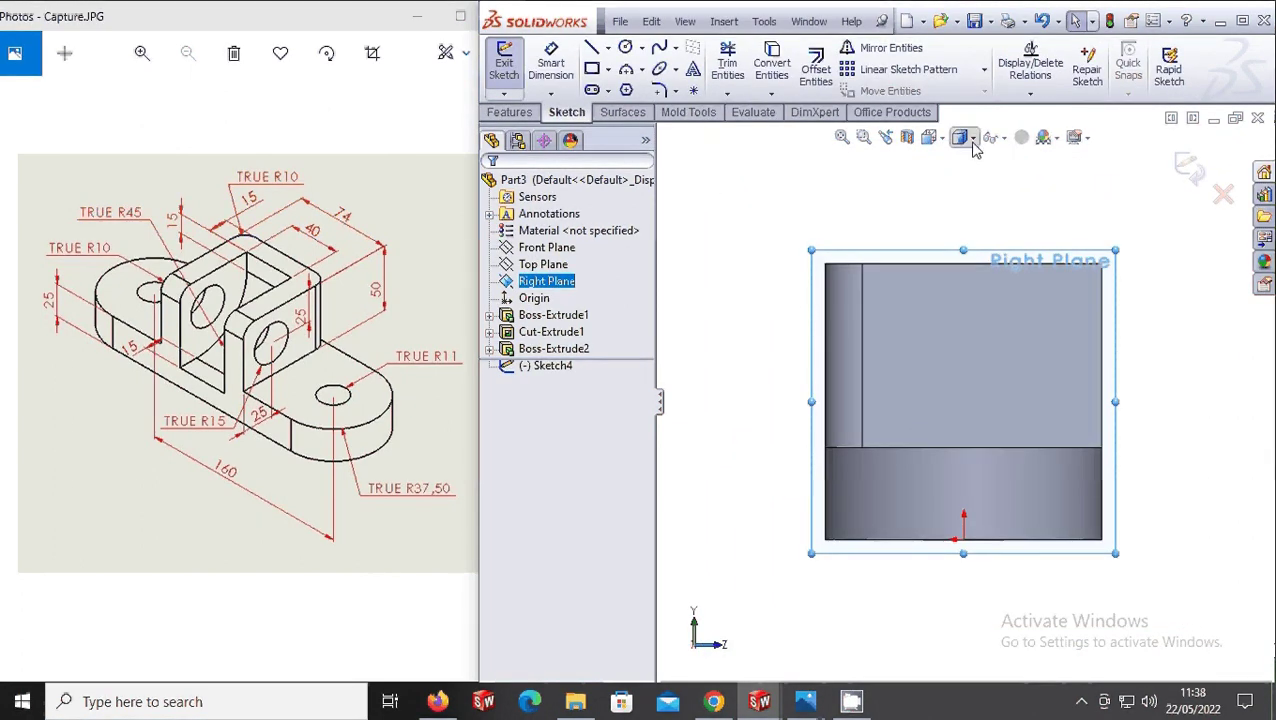
- Draw a short line along the block's top edge from its top-left corner
{"action": "left_click", "coordinate": [592, 47]}
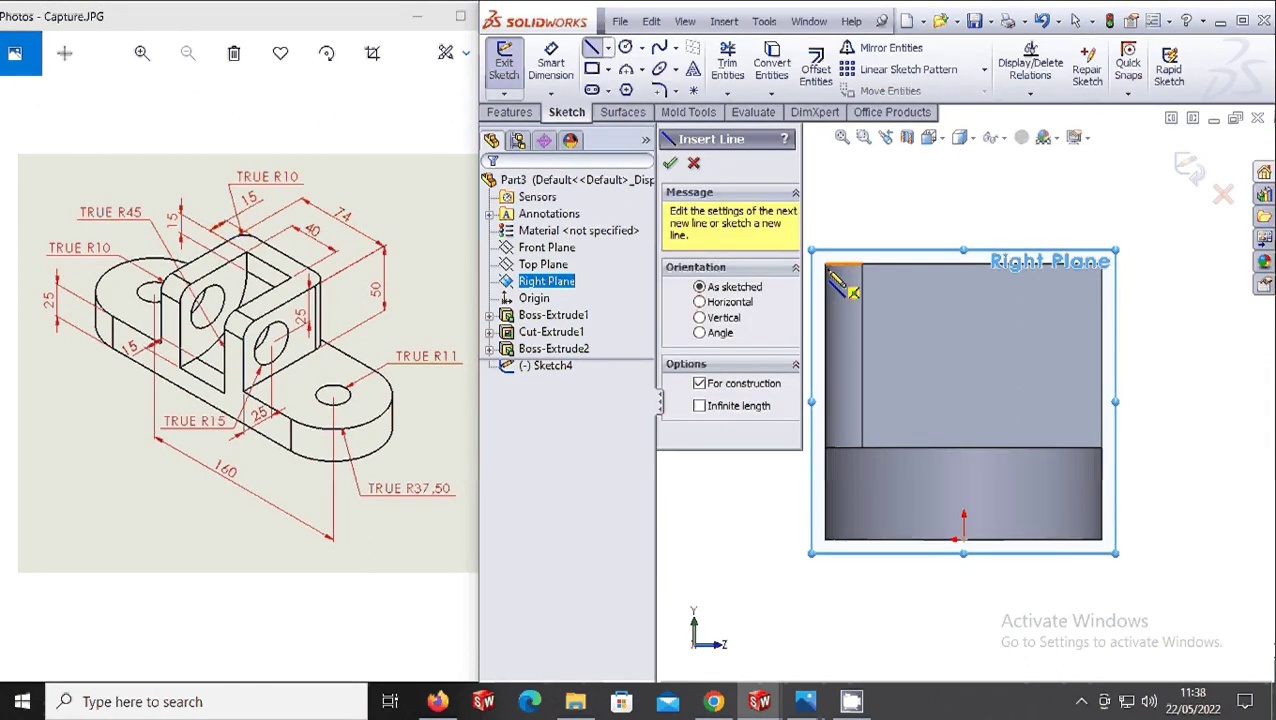
{"action": "left_click", "coordinate": [824, 264]}
{"action": "left_click", "coordinate": [891, 264]}
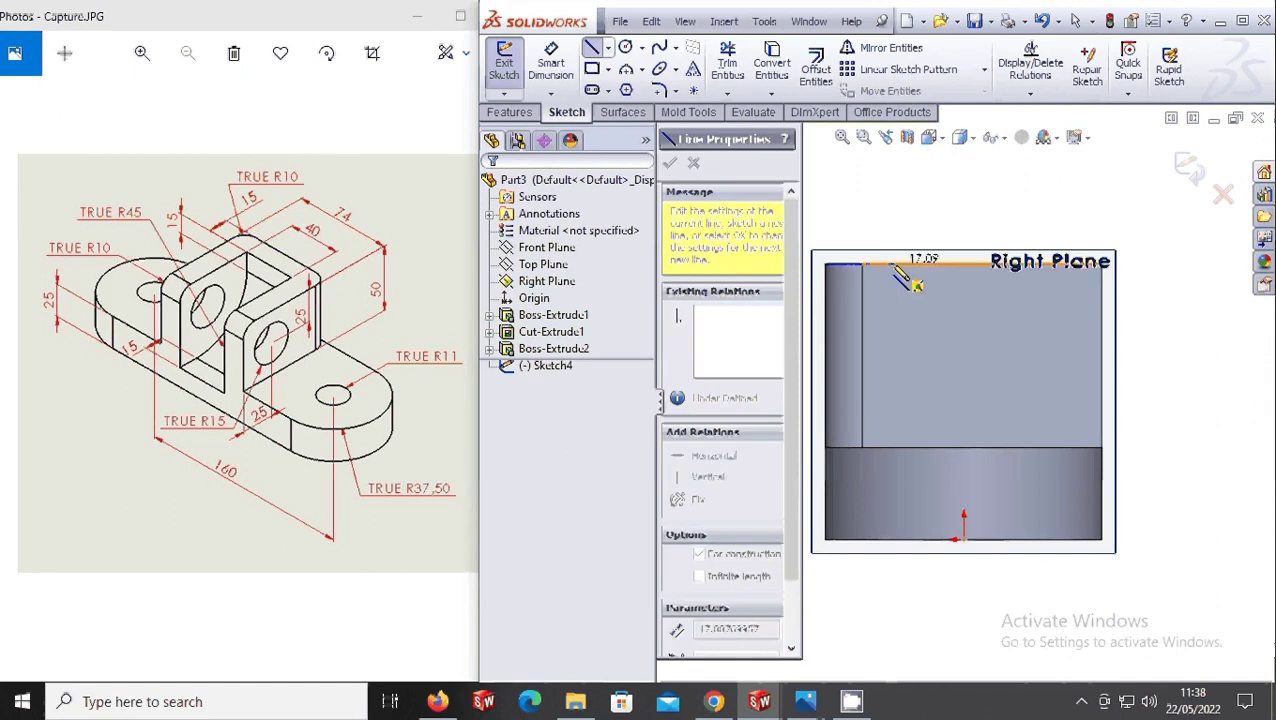
{"action": "key", "text": "Escape"}
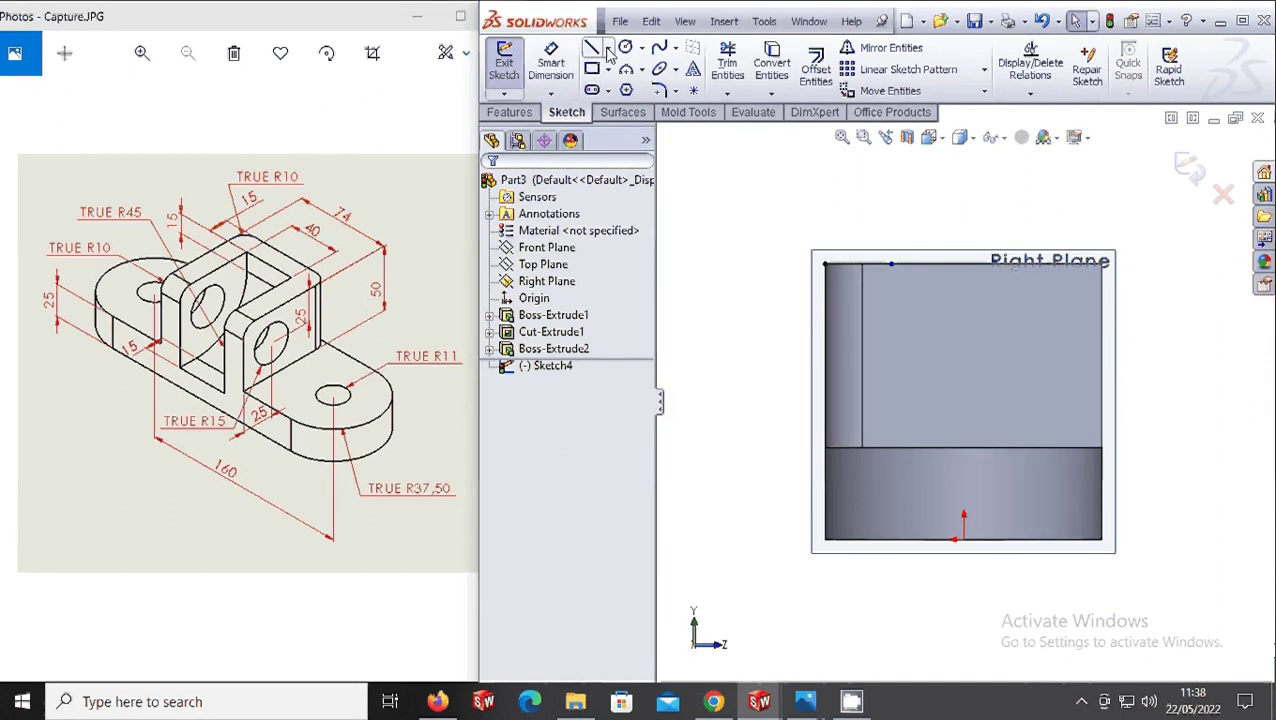
- Add a short horizontal centerline near the bottom-right and a vertical one down from the top edge
{"action": "left_click", "coordinate": [607, 48]}
{"action": "left_click", "coordinate": [620, 86]}
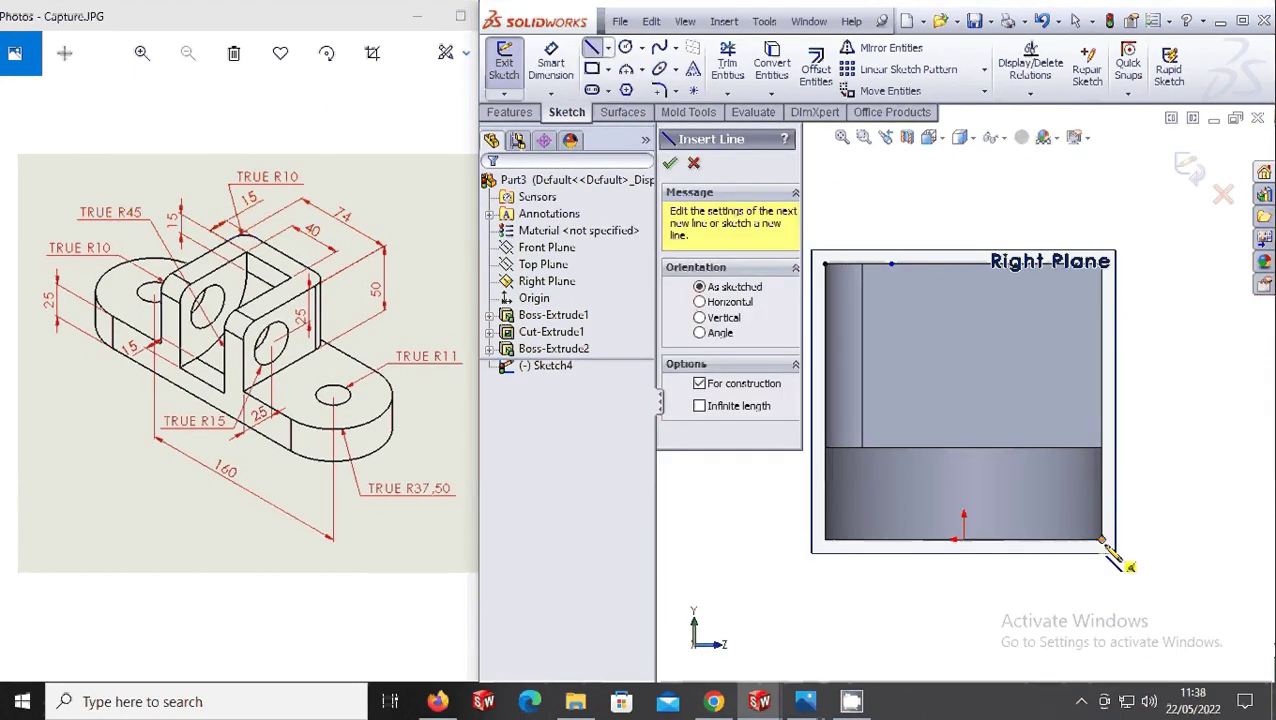
{"action": "left_click", "coordinate": [1102, 540]}
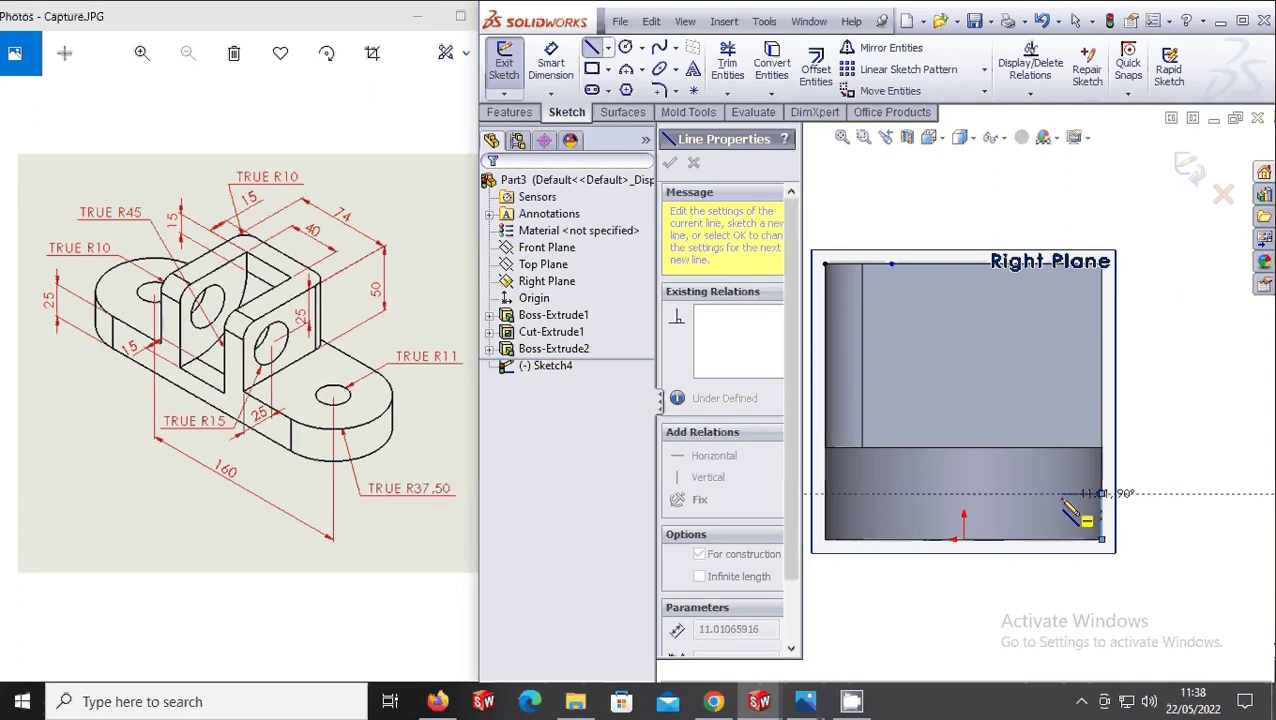
{"action": "left_click", "coordinate": [1062, 494]}
{"action": "key", "text": "Escape"}
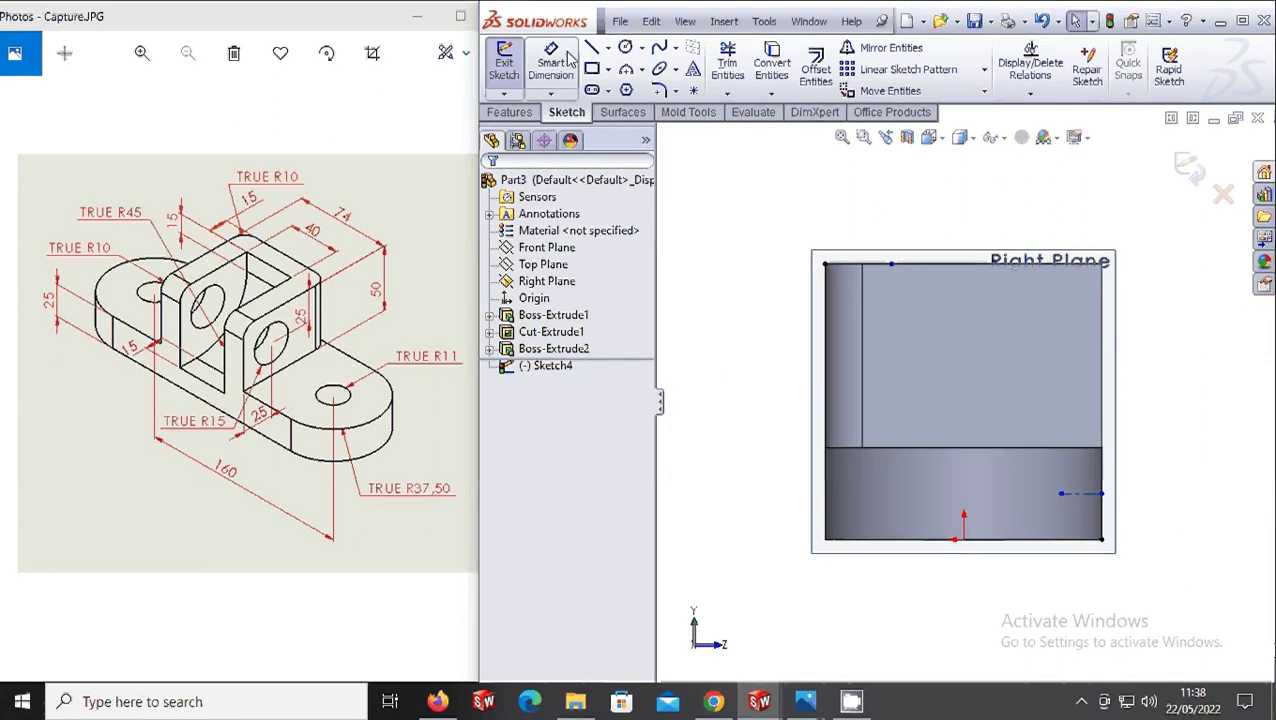
{"action": "left_click", "coordinate": [608, 48]}
{"action": "left_click", "coordinate": [680, 76]}
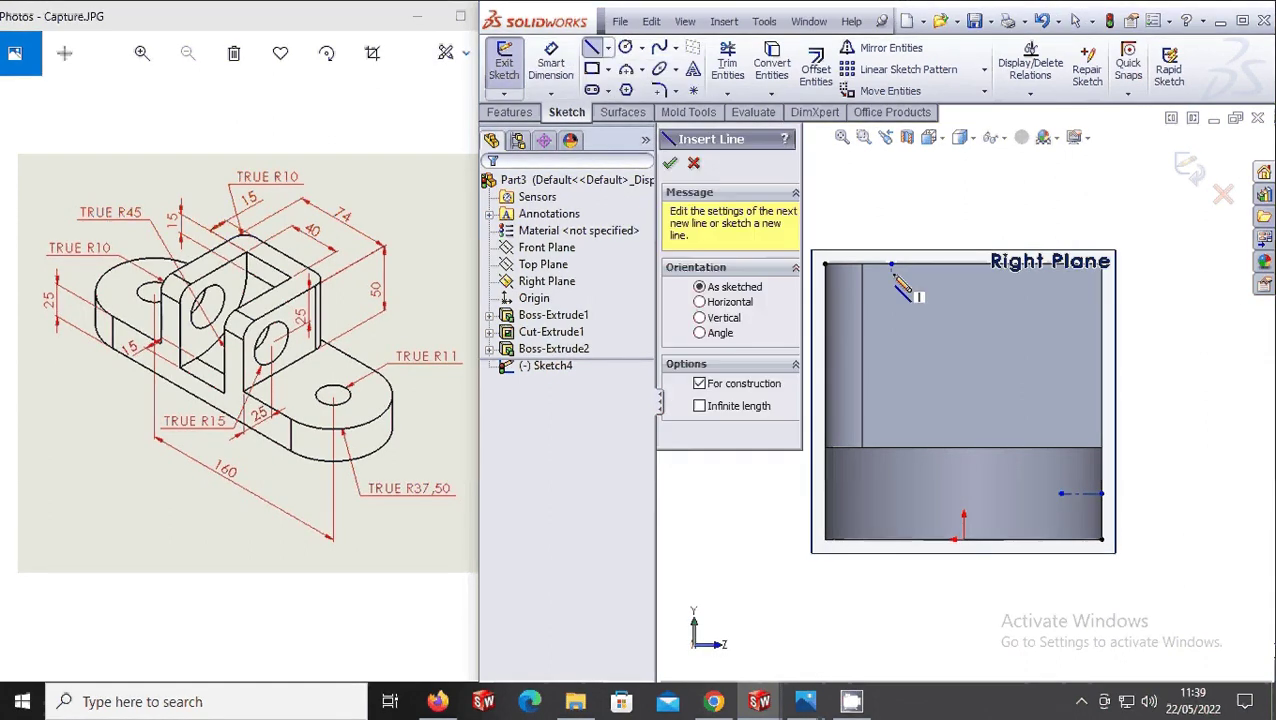
{"action": "left_click_drag", "start_coordinate": [891, 265], "coordinate": [891, 305]}
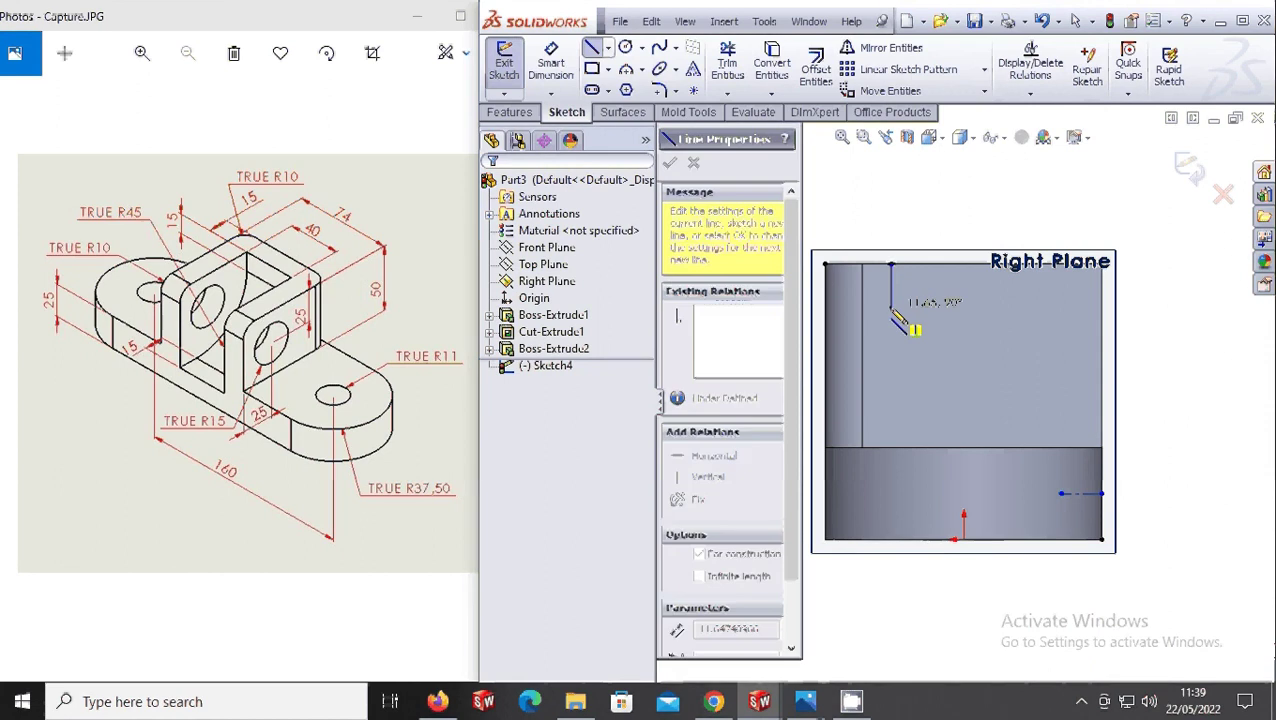
{"action": "key", "text": "Escape"}
{"action": "left_click", "coordinate": [551, 62]}
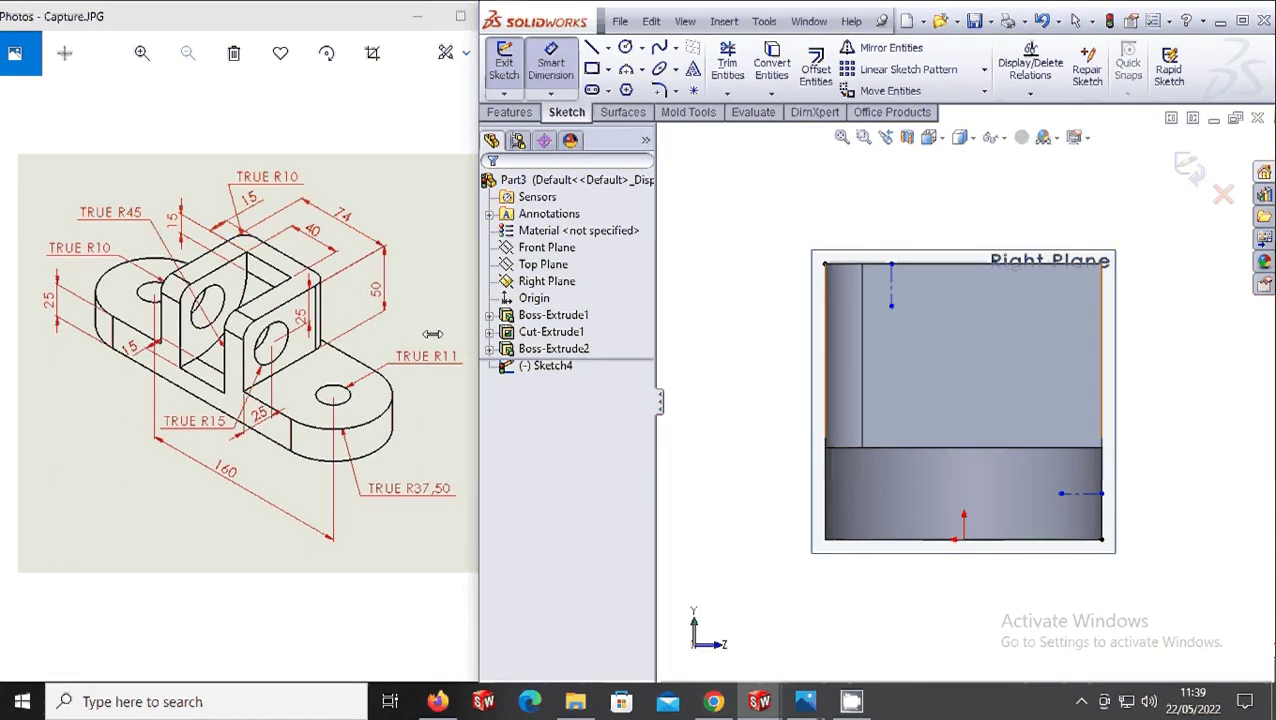
- Dimension the top offset and the vertical centerline's length, both 15 mm
{"action": "left_click", "coordinate": [891, 265]}
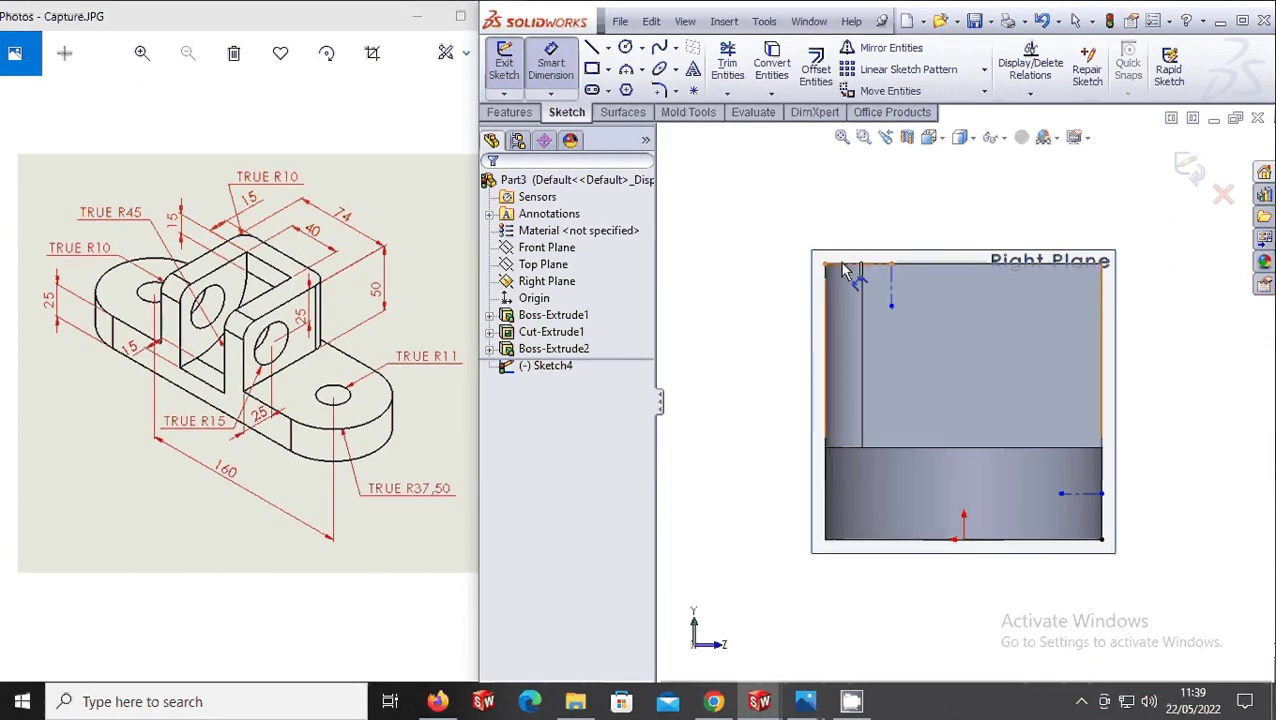
{"action": "left_click", "coordinate": [825, 264]}
{"action": "left_click", "coordinate": [850, 225]}
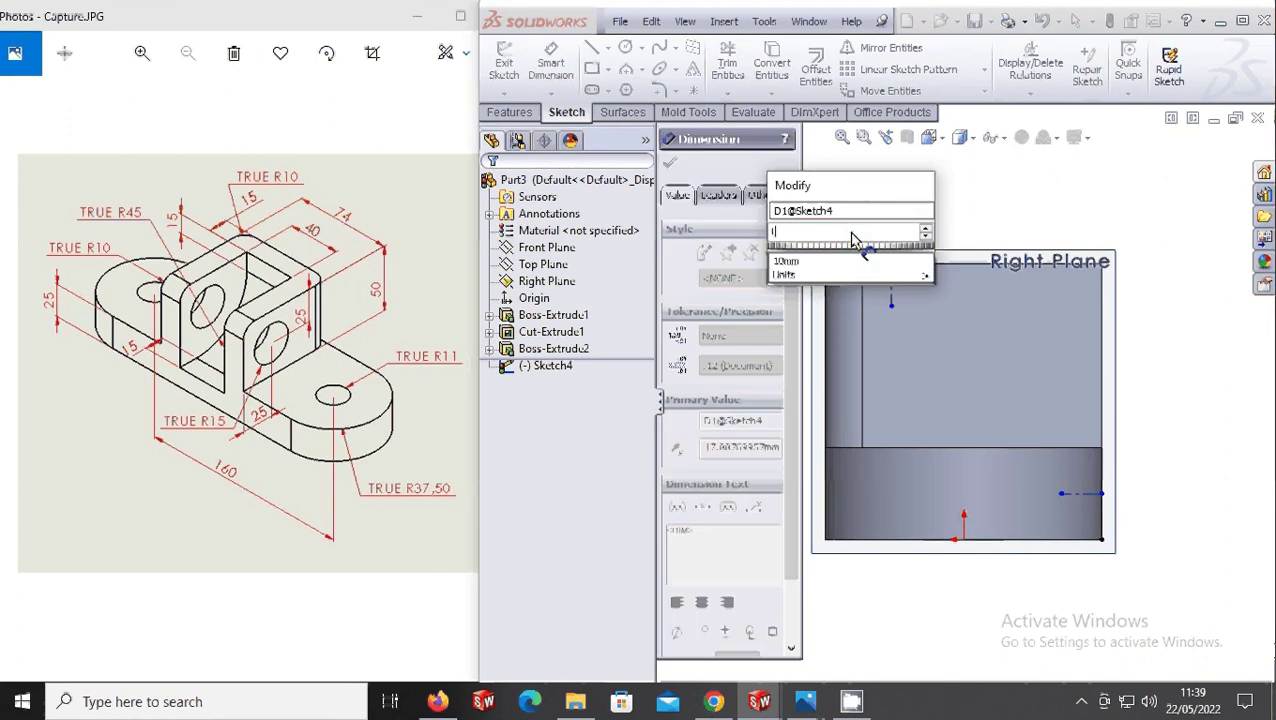
{"action": "type", "text": "175"}
{"action": "key", "text": "Return"}
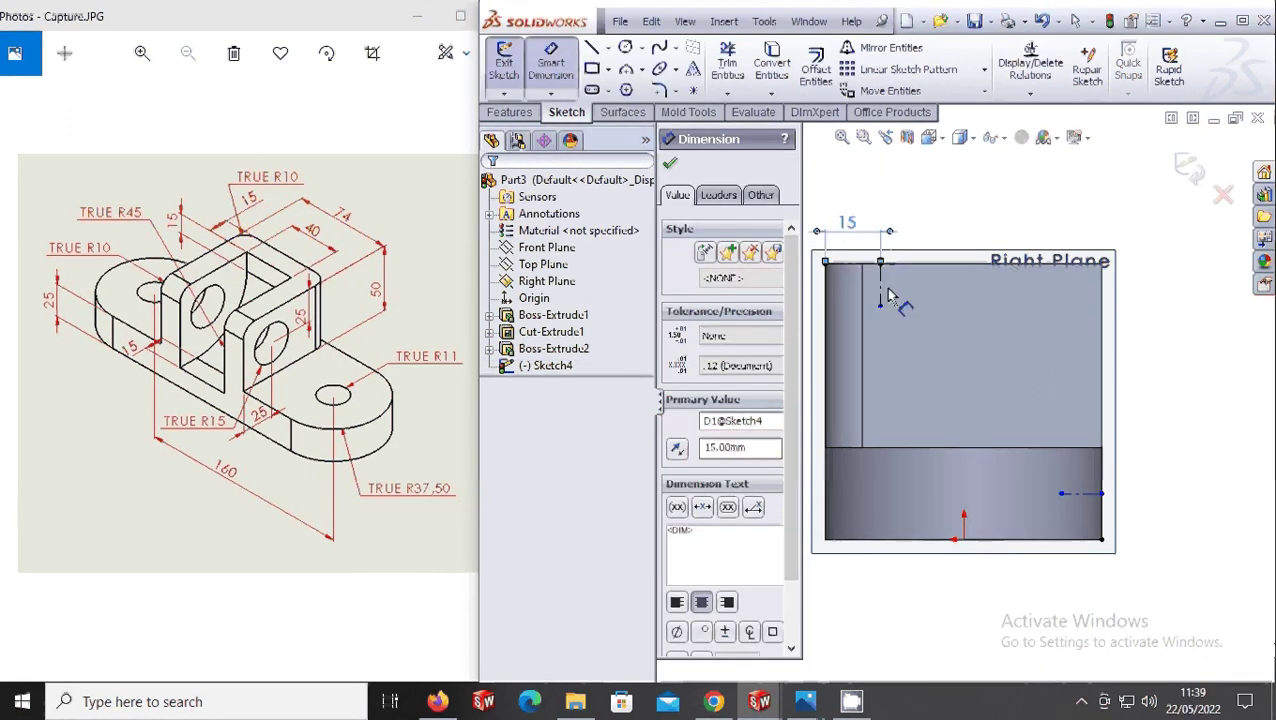
{"action": "left_click", "coordinate": [880, 295]}
{"action": "left_click", "coordinate": [915, 298]}
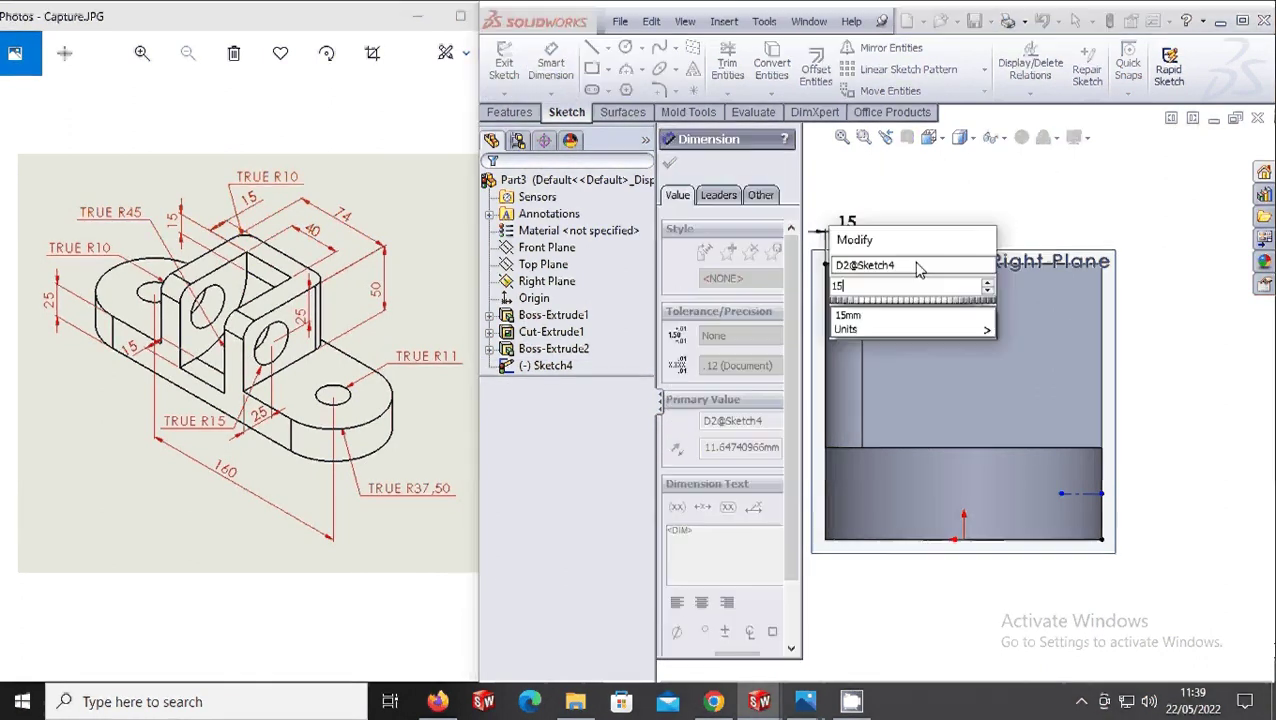
{"action": "type", "text": "15"}
{"action": "key", "text": "Return"}
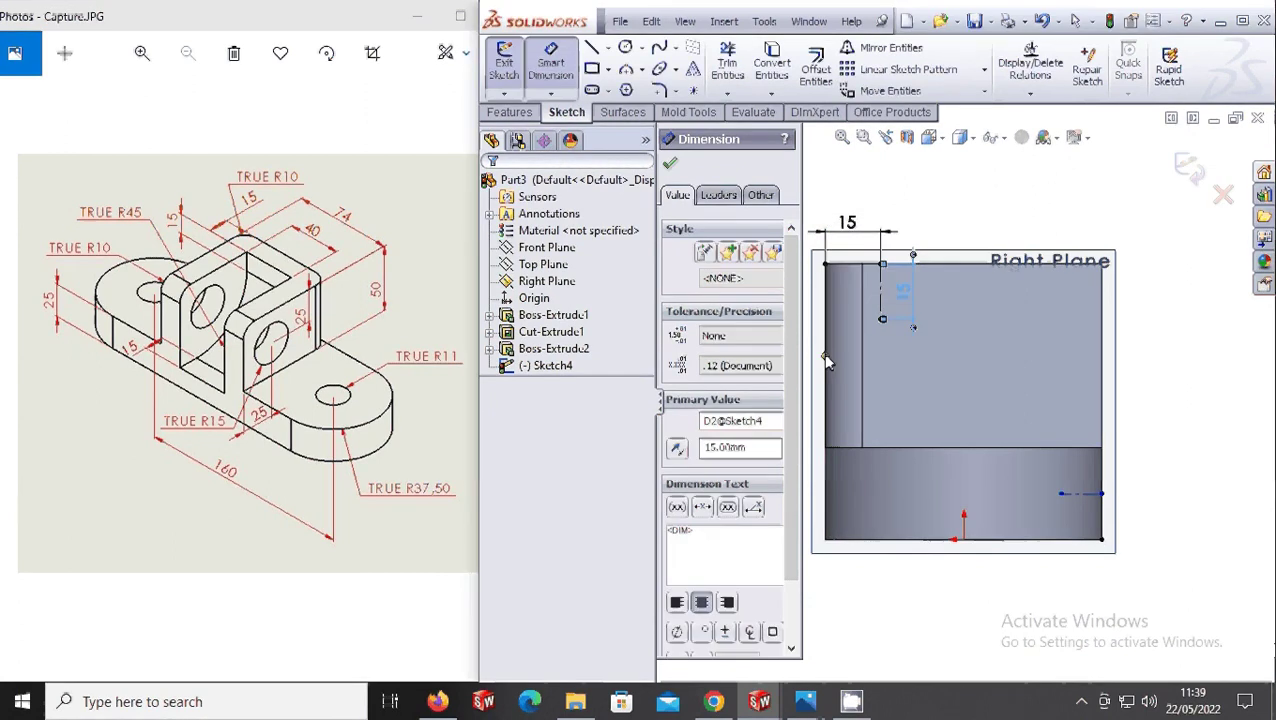
- Dimension the horizontal centerline's length and its height above the bottom edge, both 15 mm
{"action": "left_click", "coordinate": [1090, 497]}
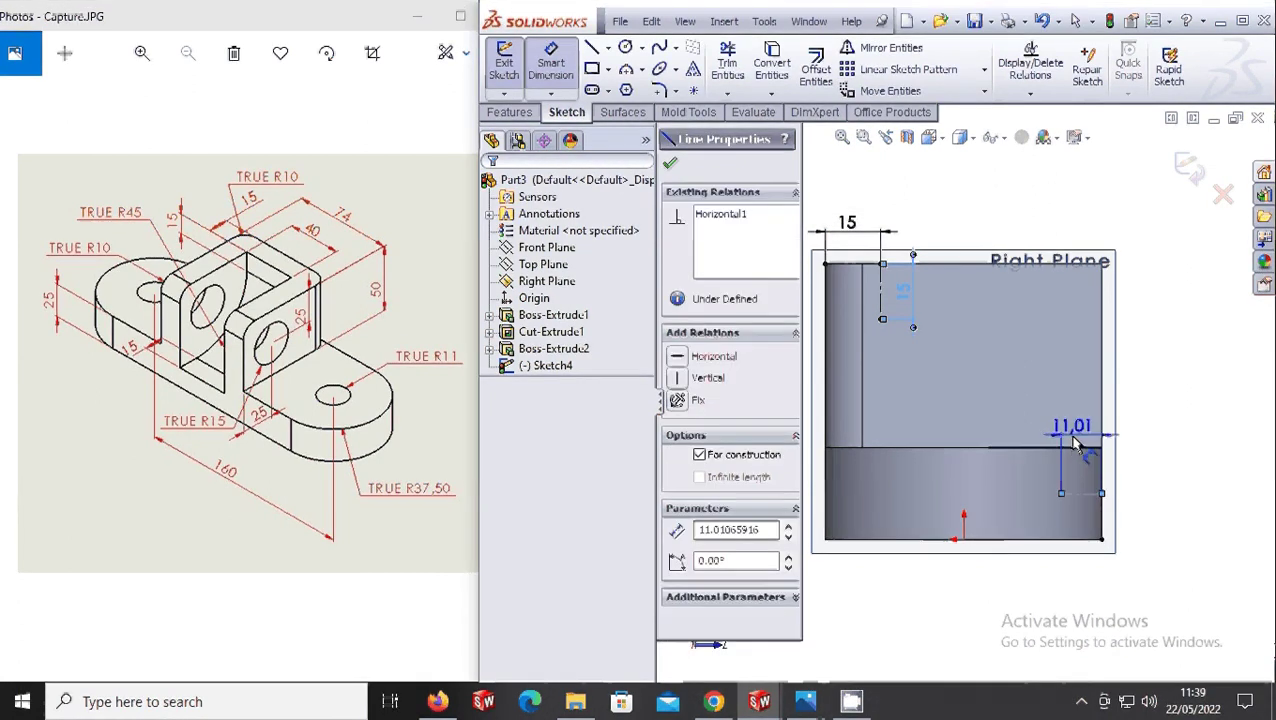
{"action": "left_click", "coordinate": [1068, 445]}
{"action": "type", "text": "15"}
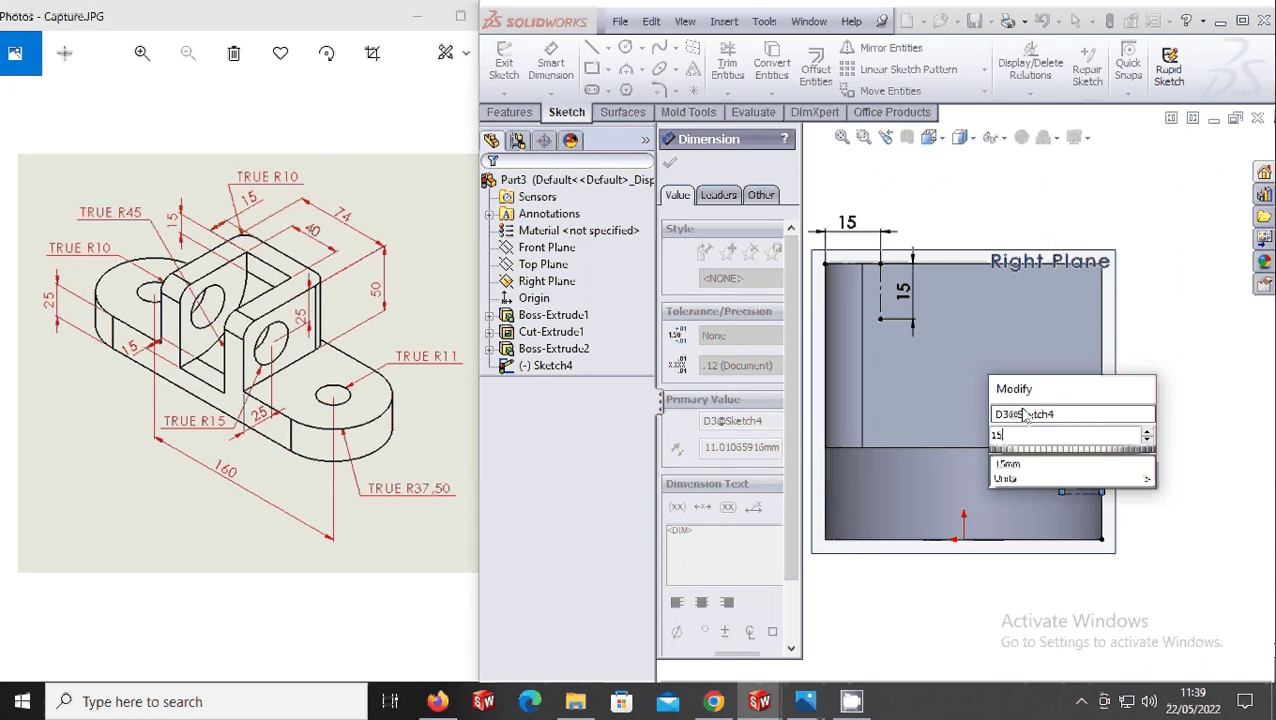
{"action": "key", "text": "Return"}
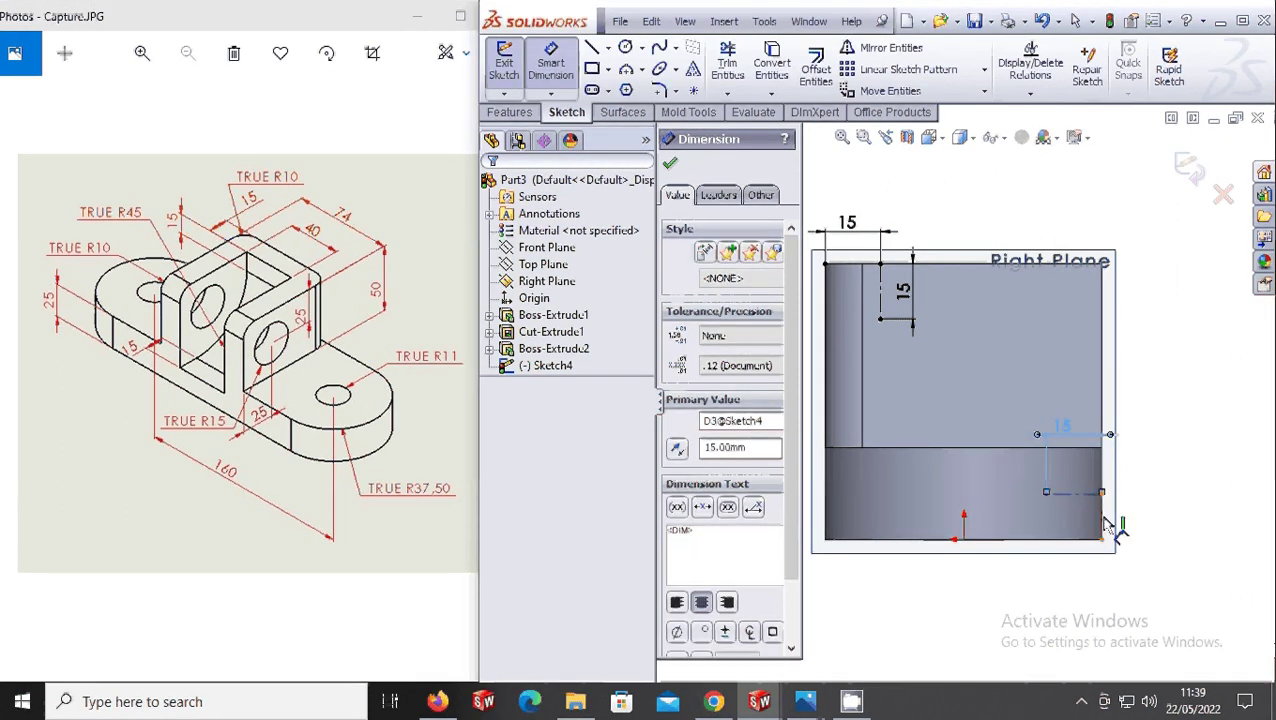
{"action": "left_click", "coordinate": [1102, 518]}
{"action": "left_click", "coordinate": [1150, 527]}
{"action": "type", "text": "1"}
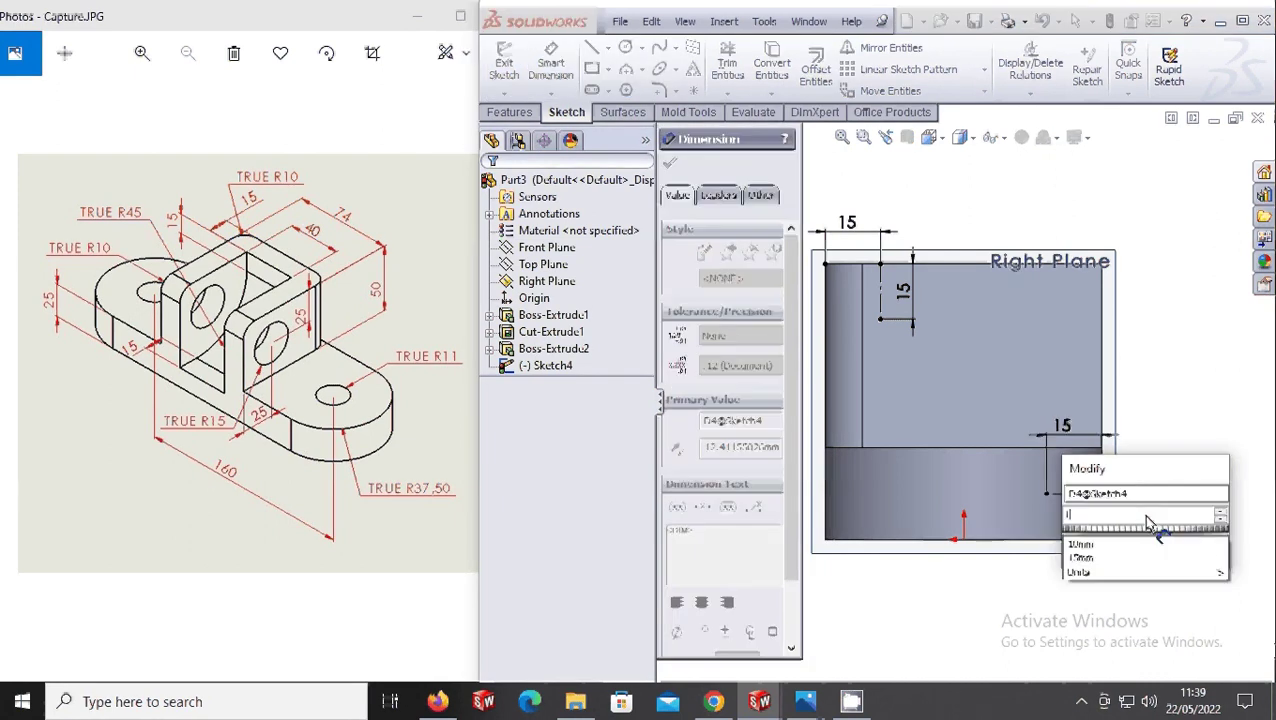
{"action": "type", "text": "5"}
{"action": "key", "text": "Return"}
{"action": "scroll", "coordinate": [975, 527], "scroll_direction": "up", "scroll_amount": 2}
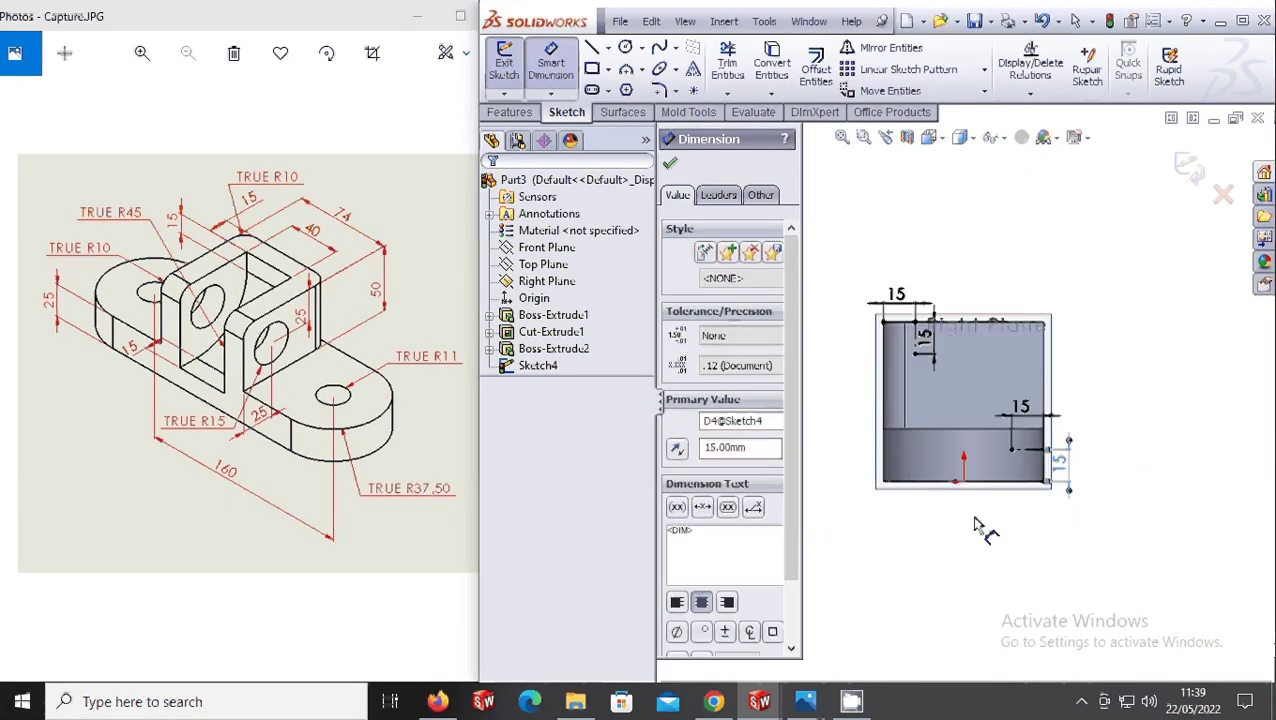
- Draw a three-point arc from the vertical centerline's end to the horizontal centerline's end
{"action": "left_click", "coordinate": [626, 69]}
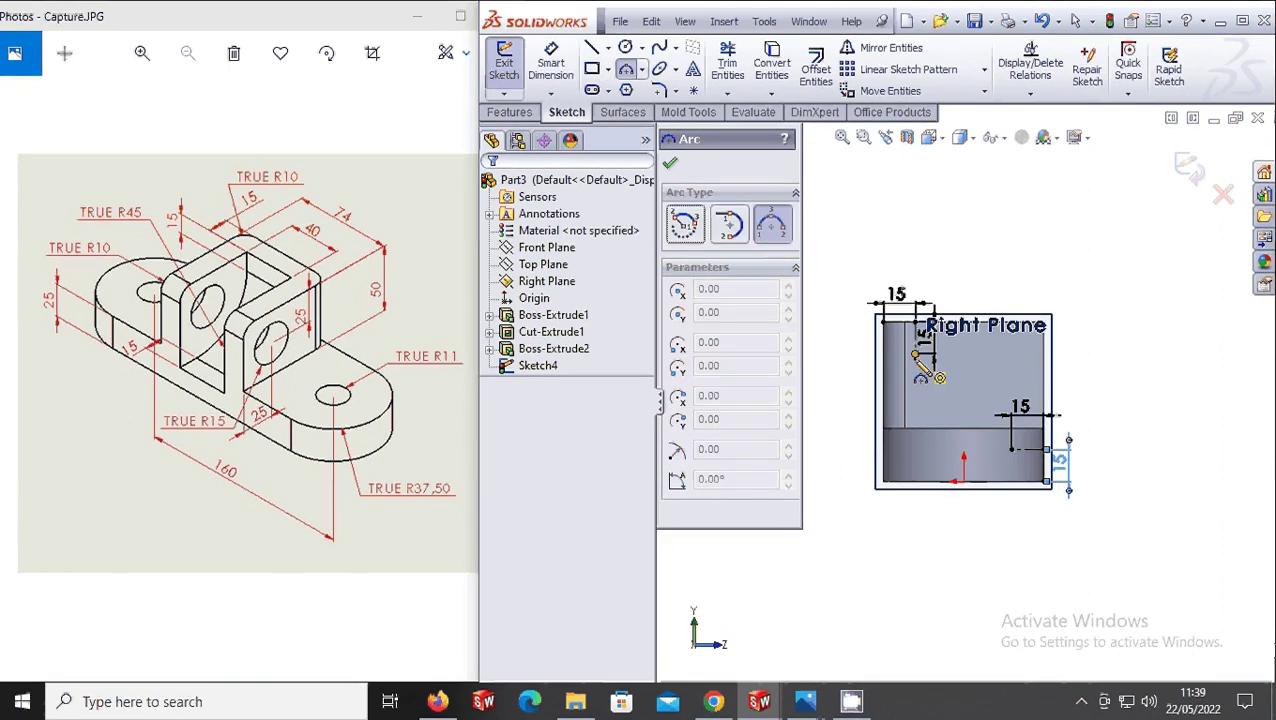
{"action": "left_click", "coordinate": [916, 353]}
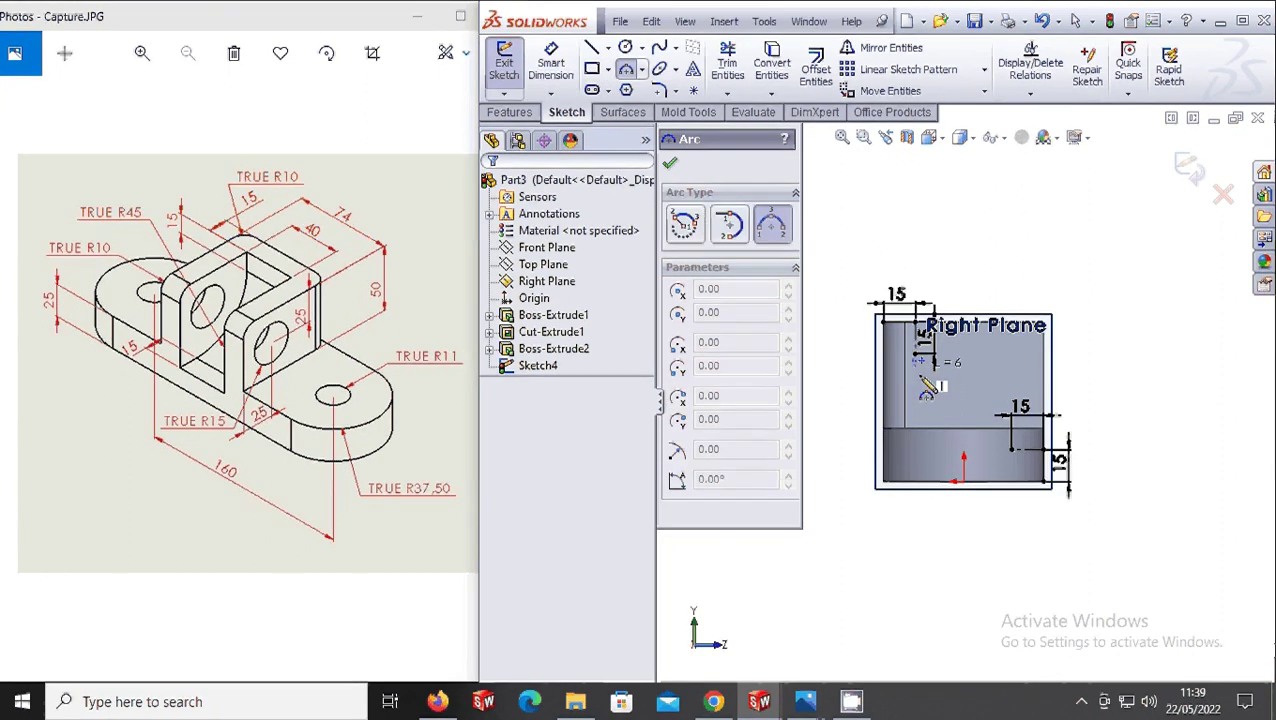
{"action": "left_click", "coordinate": [1014, 451]}
{"action": "left_click", "coordinate": [950, 450]}
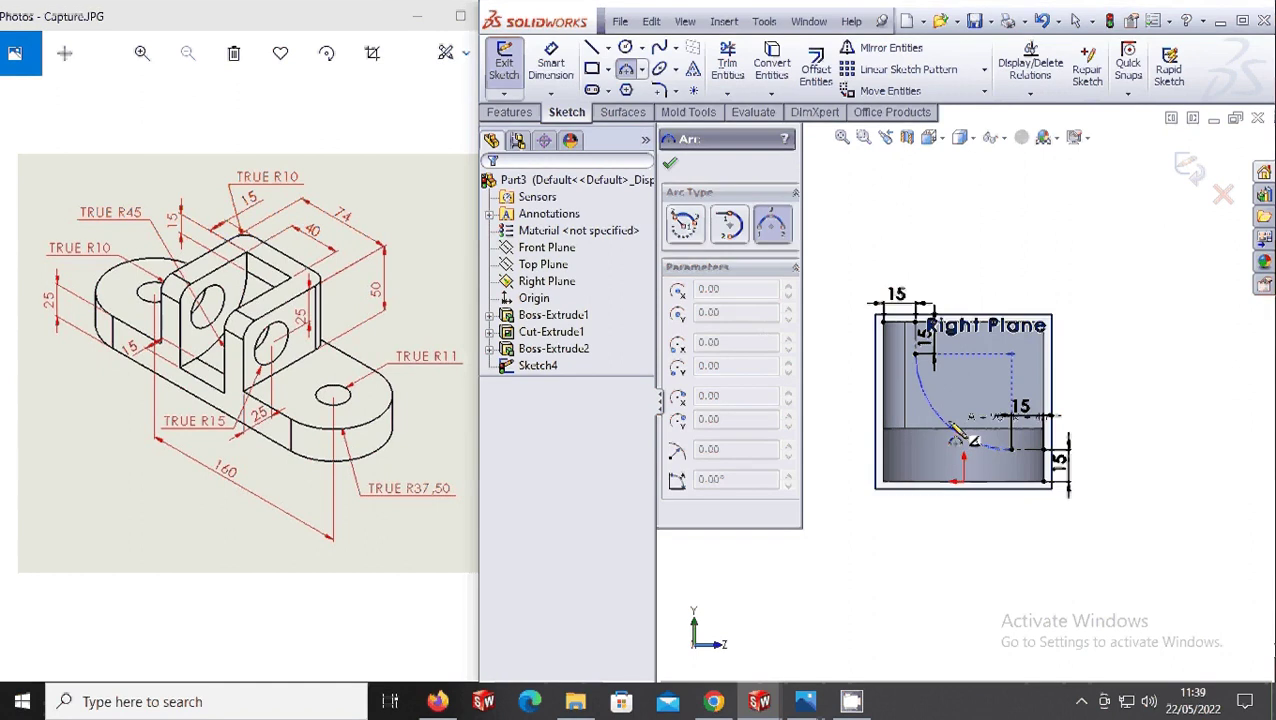
{"action": "key", "text": "Escape"}
- Try a radius dimension on the arc, then cancel it as conflicting
{"action": "left_click", "coordinate": [548, 70]}
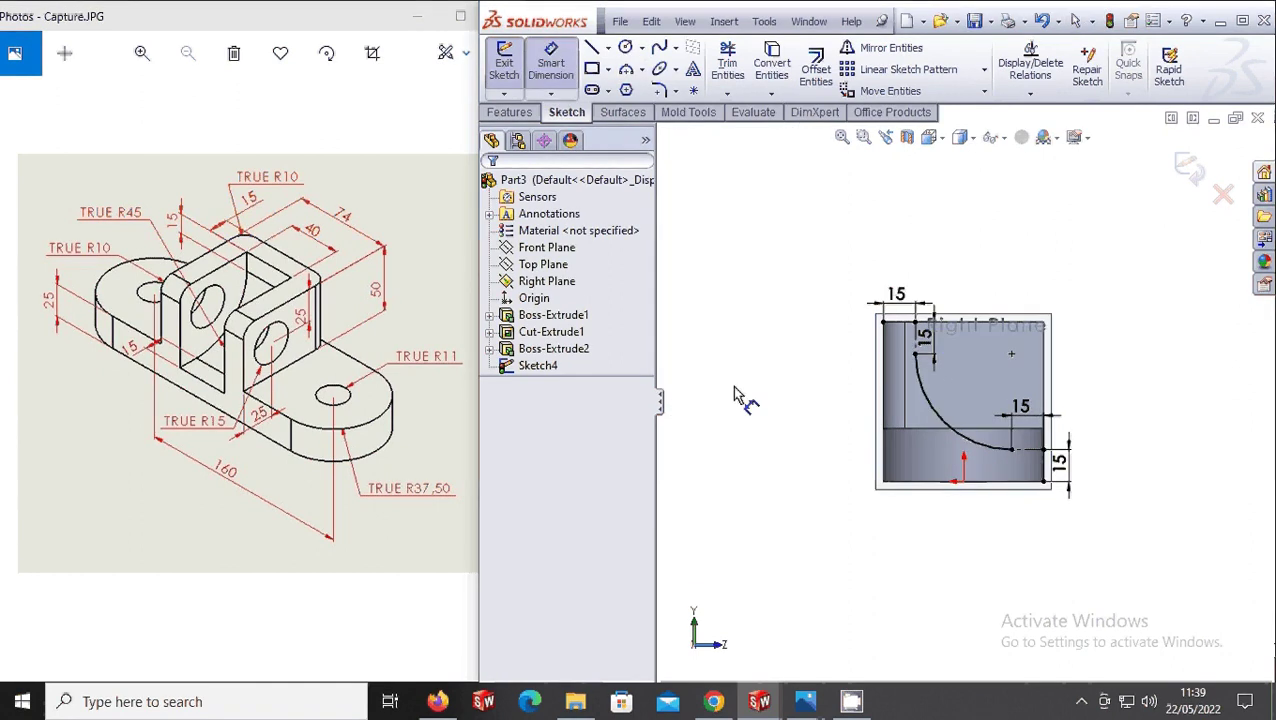
{"action": "left_click", "coordinate": [958, 414]}
{"action": "left_click", "coordinate": [968, 405]}
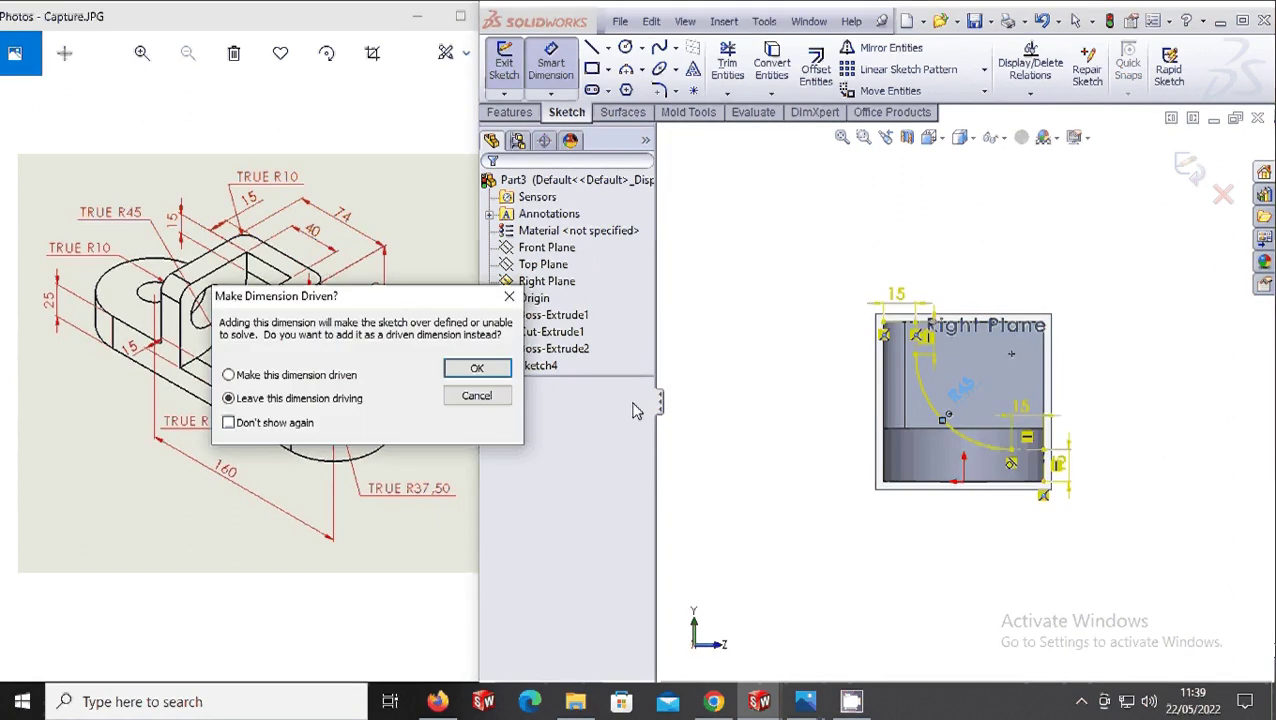
{"action": "left_click", "coordinate": [475, 367]}
{"action": "key", "text": "Escape"}
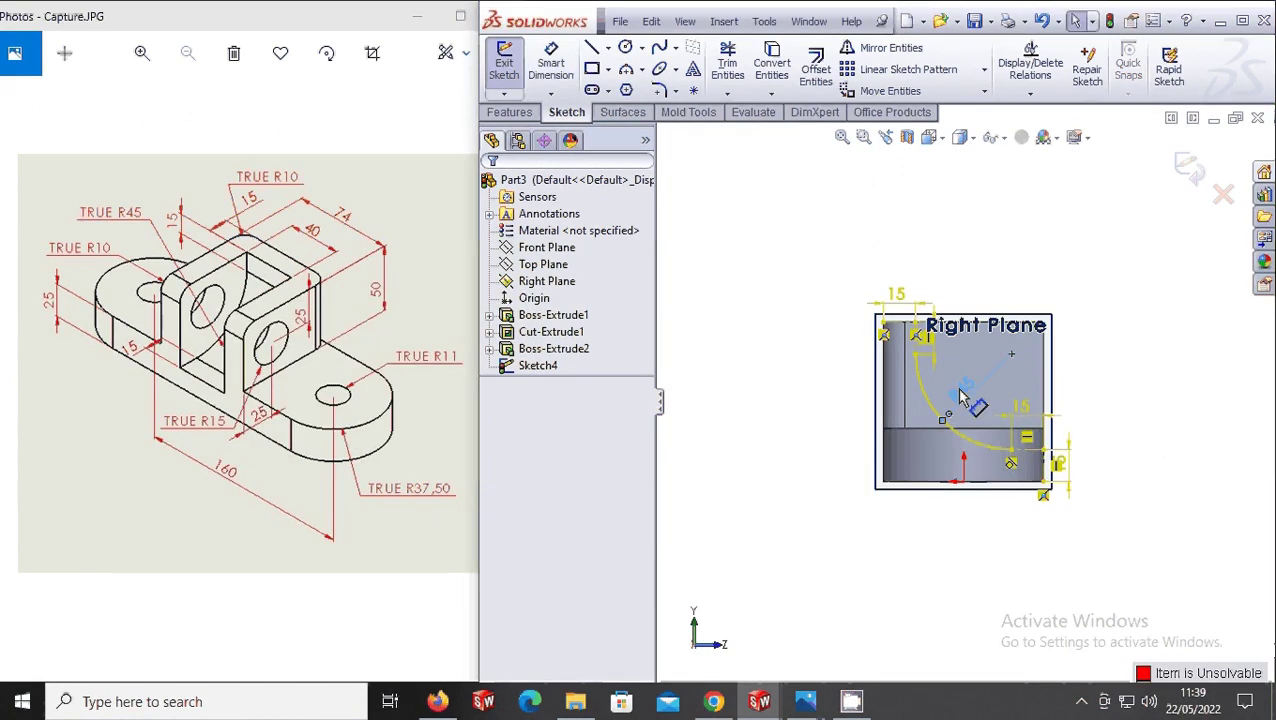
{"action": "scroll", "coordinate": [935, 403], "scroll_direction": "down", "scroll_amount": 1}
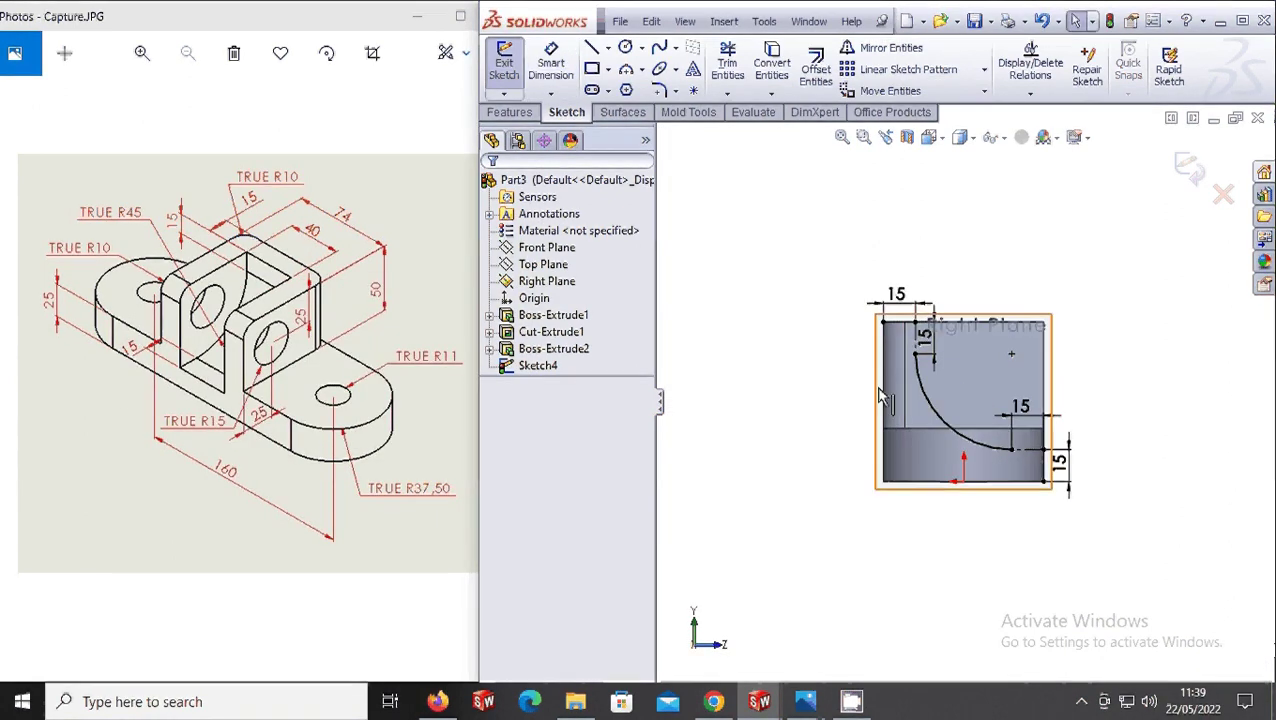
{"action": "scroll", "coordinate": [910, 400], "scroll_direction": "down", "scroll_amount": 1}
{"action": "scroll", "coordinate": [892, 399], "scroll_direction": "down", "scroll_amount": 1}
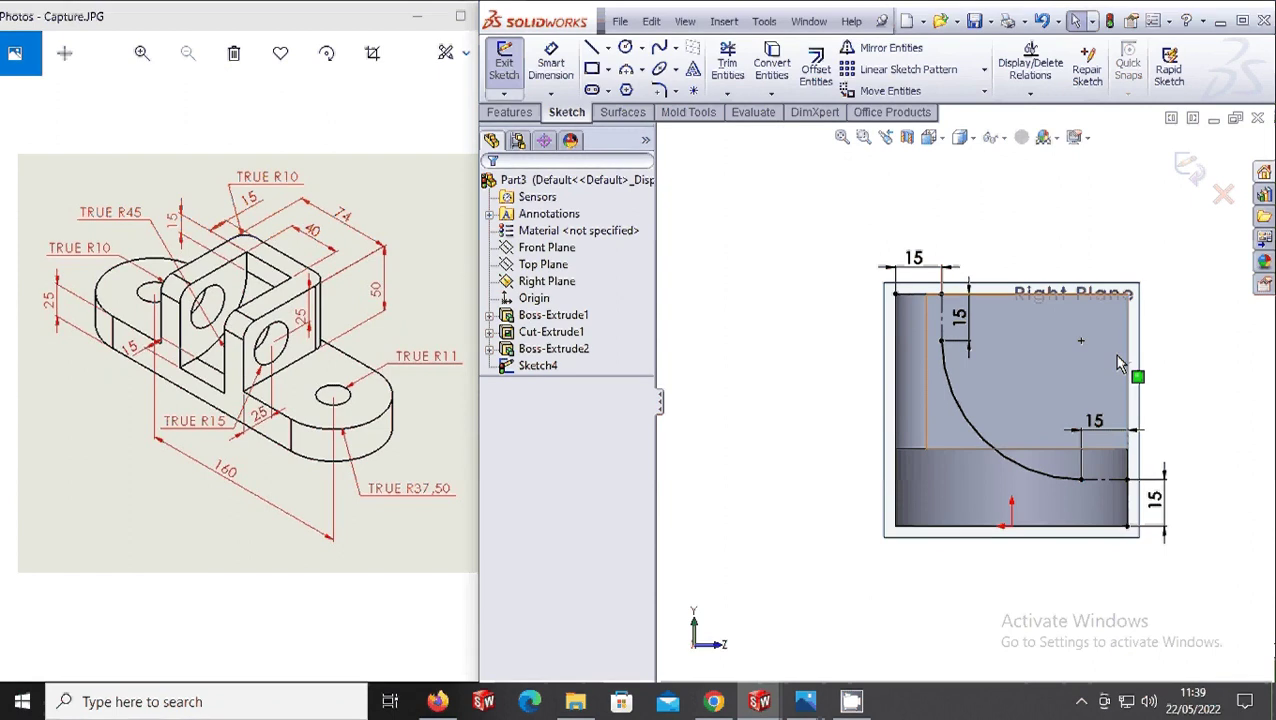
- Draw a short vertical line 15 mm down from the face's top edge
{"action": "left_click", "coordinate": [1057, 305]}
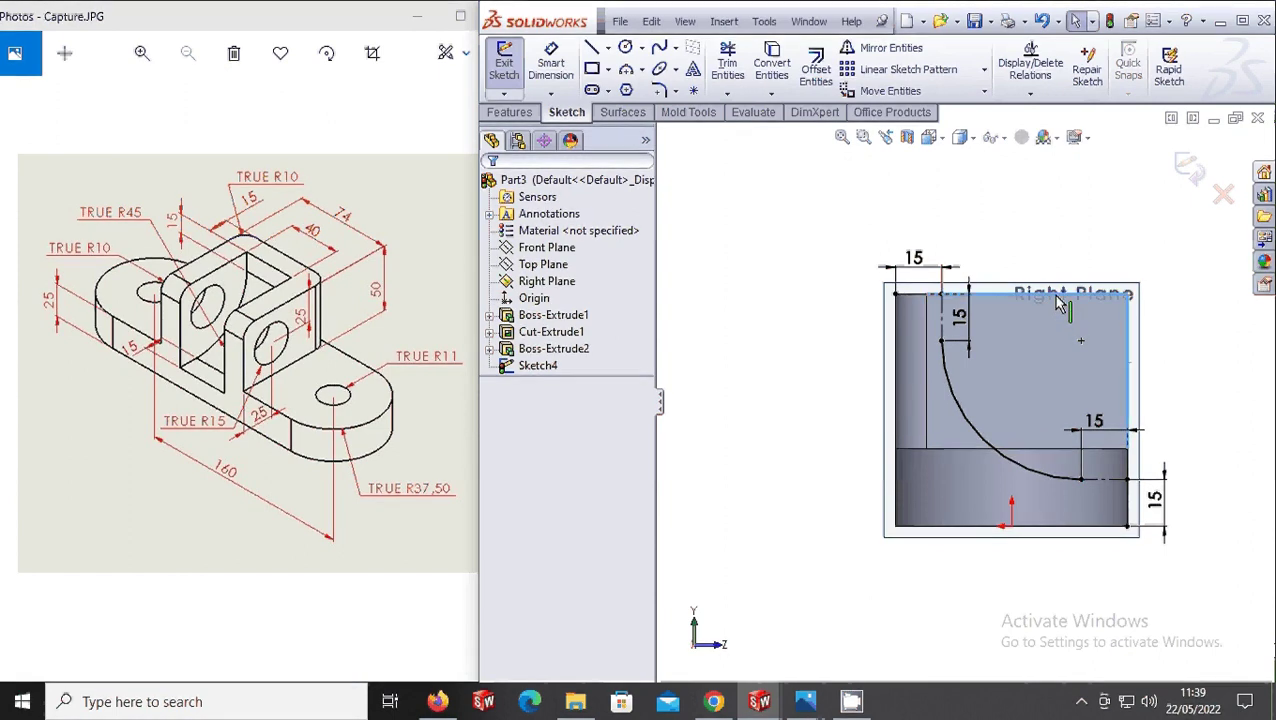
{"action": "key", "text": "l"}
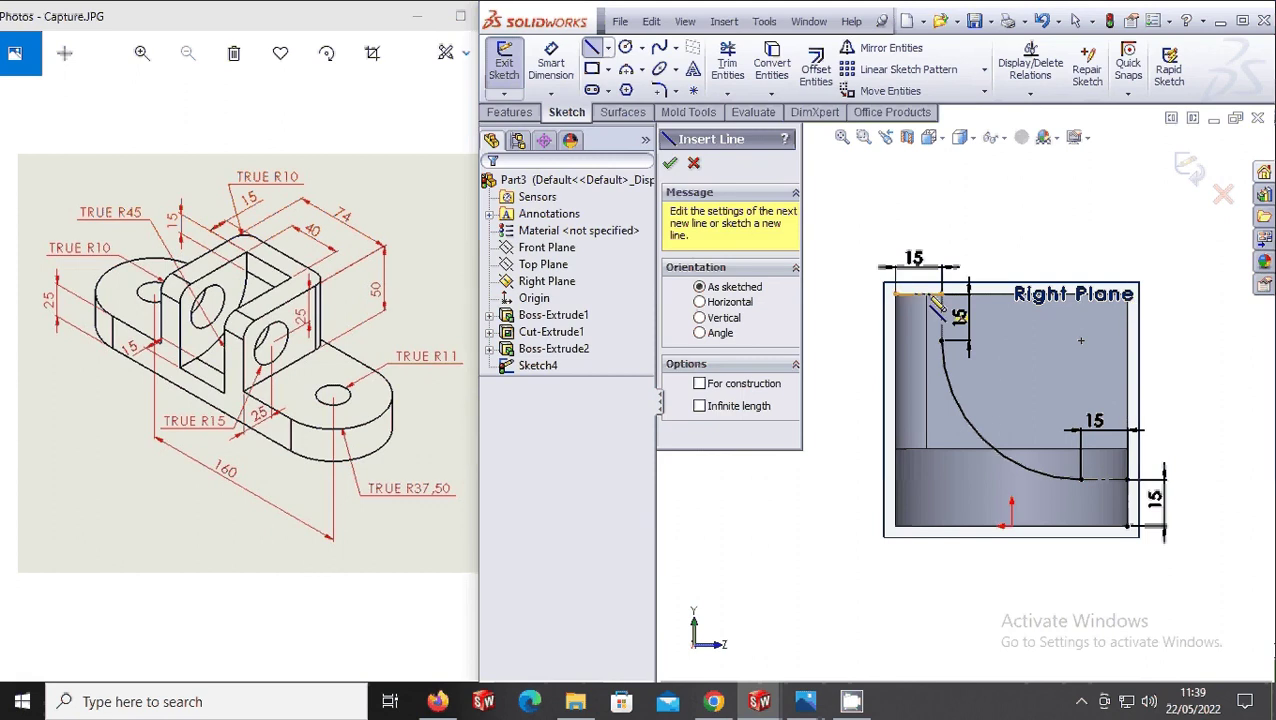
{"action": "scroll", "coordinate": [955, 310], "scroll_direction": "down", "scroll_amount": 2}
{"action": "scroll", "coordinate": [1060, 290], "scroll_direction": "down", "scroll_amount": 2}
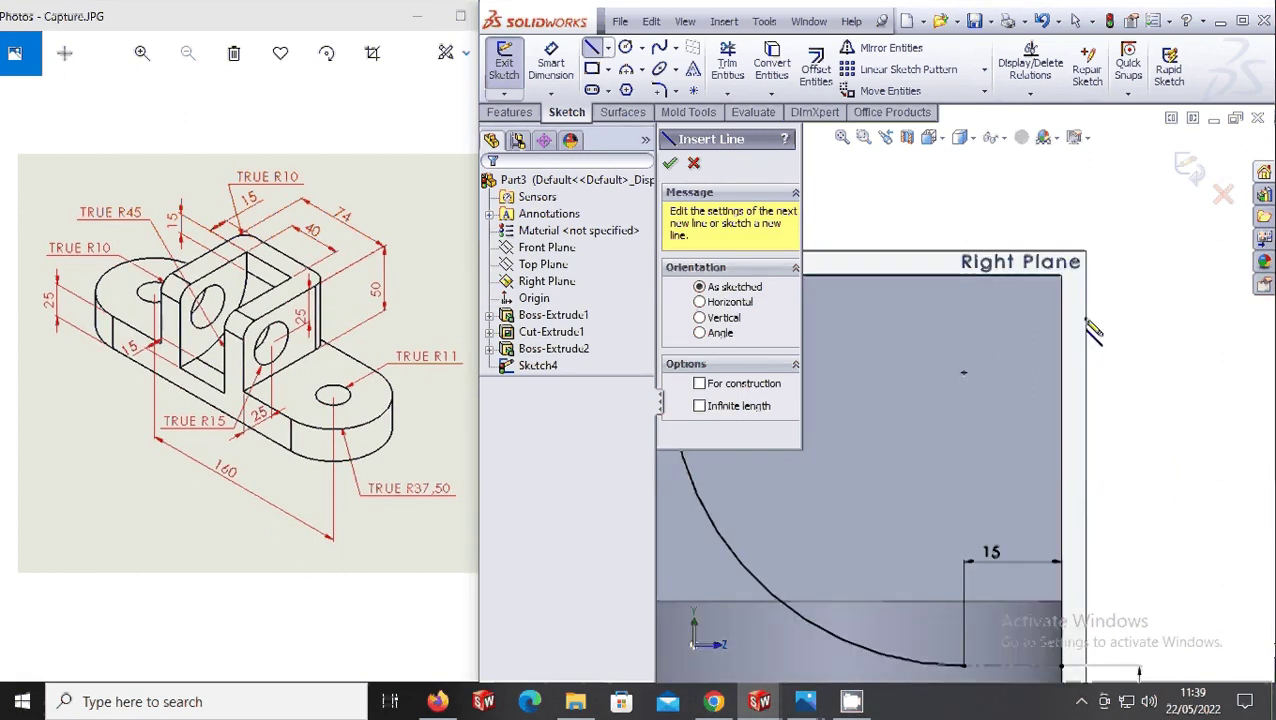
{"action": "scroll", "coordinate": [1083, 322], "scroll_direction": "up", "scroll_amount": 2}
{"action": "left_click", "coordinate": [848, 352]}
{"action": "scroll", "coordinate": [845, 420], "scroll_direction": "down", "scroll_amount": 2}
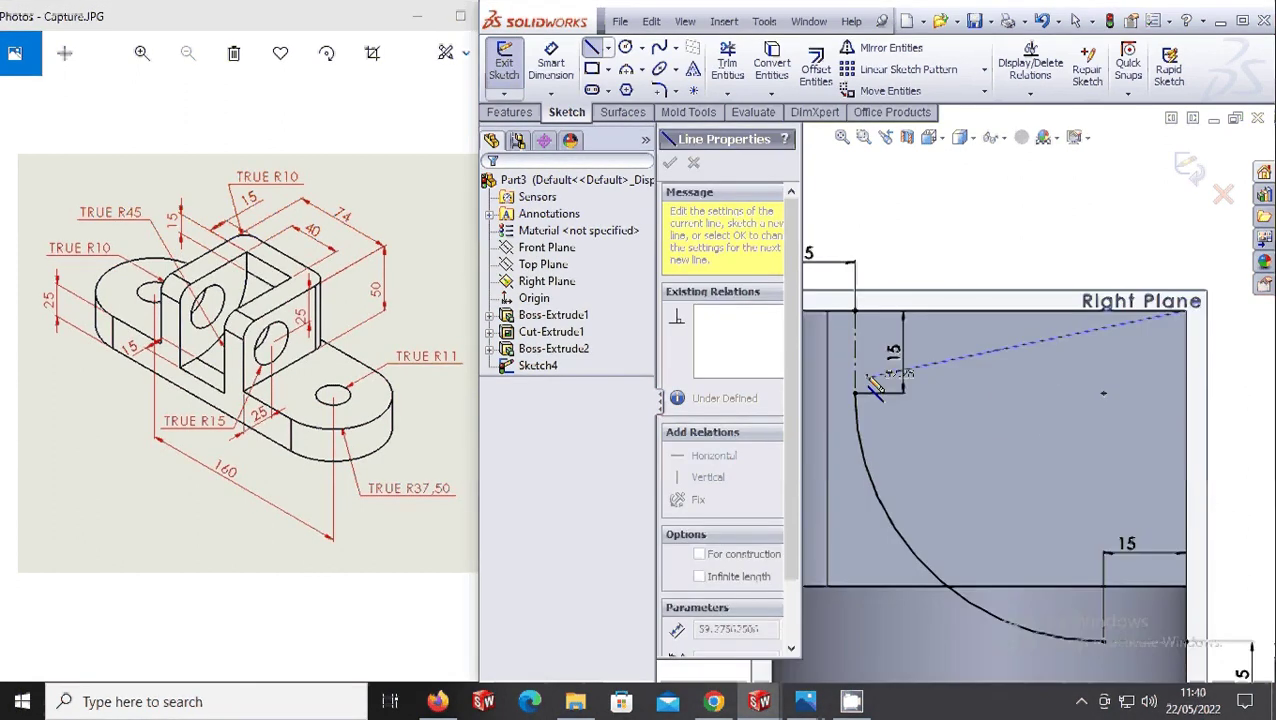
{"action": "left_click", "coordinate": [855, 392]}
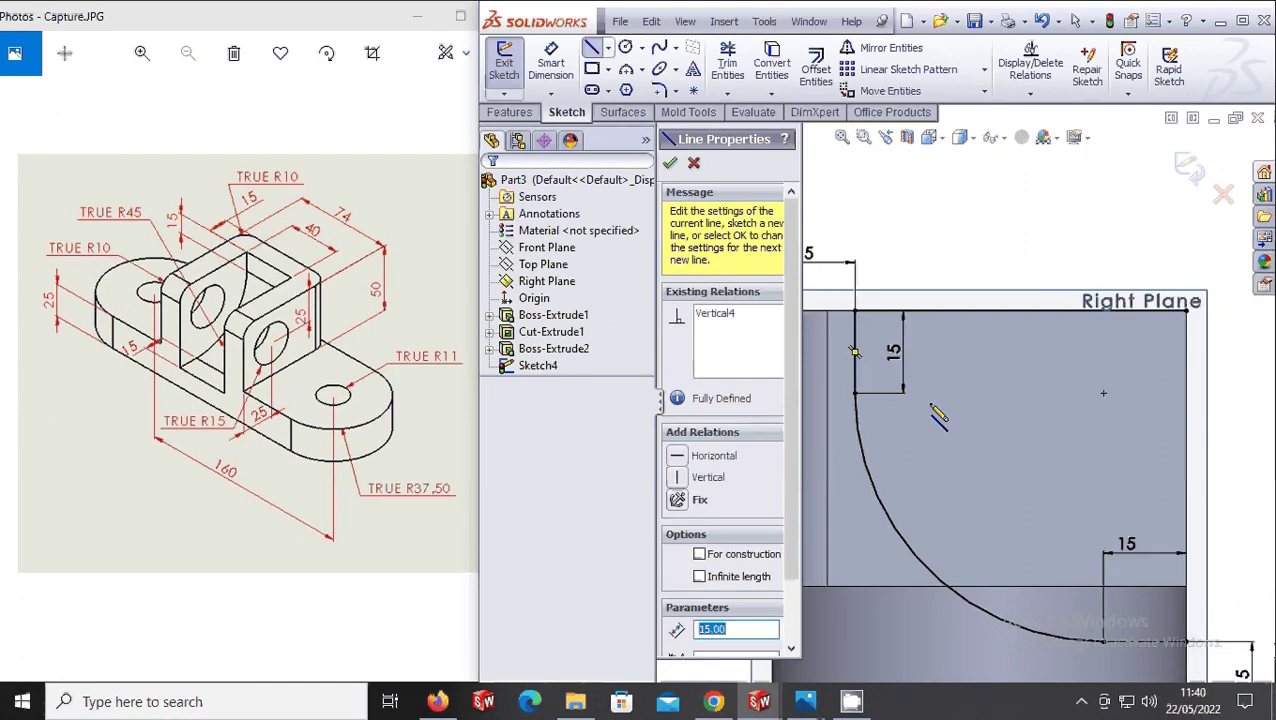
{"action": "scroll", "coordinate": [1053, 348], "scroll_direction": "up", "scroll_amount": 1}
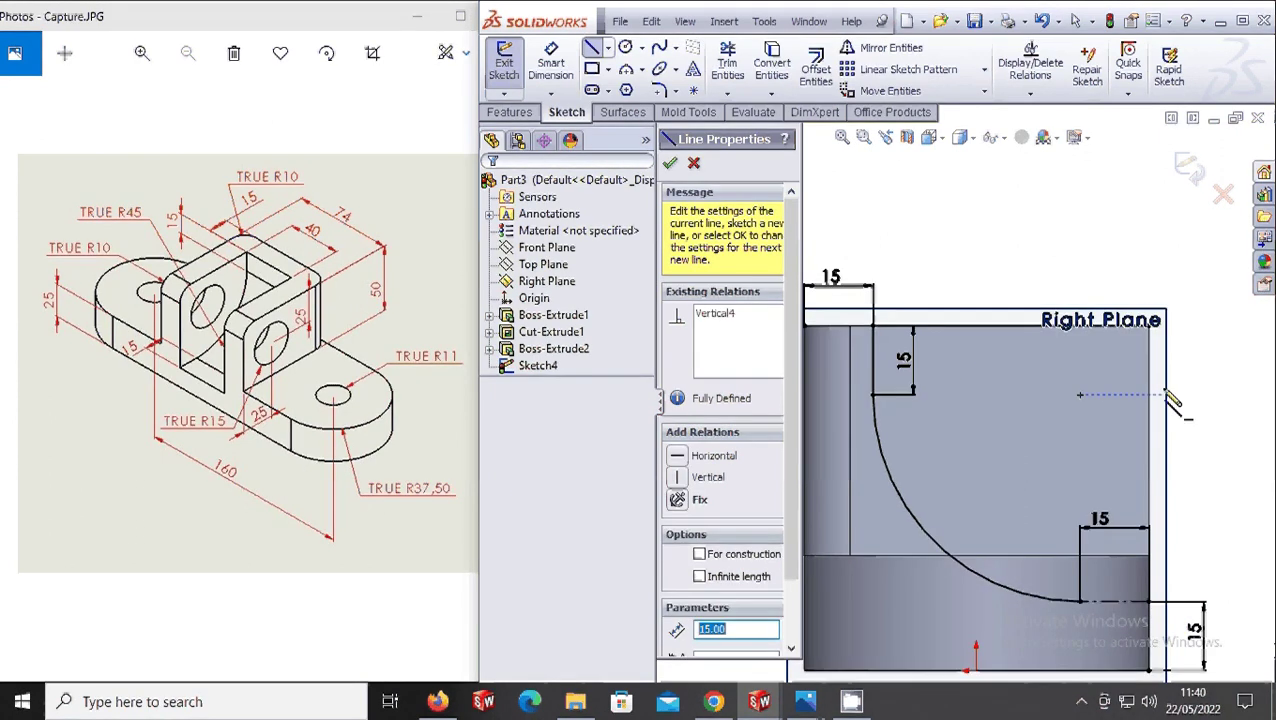
- Close the profile with a right-edge line and a 15 mm bottom line to the arc end
{"action": "left_click", "coordinate": [1150, 325]}
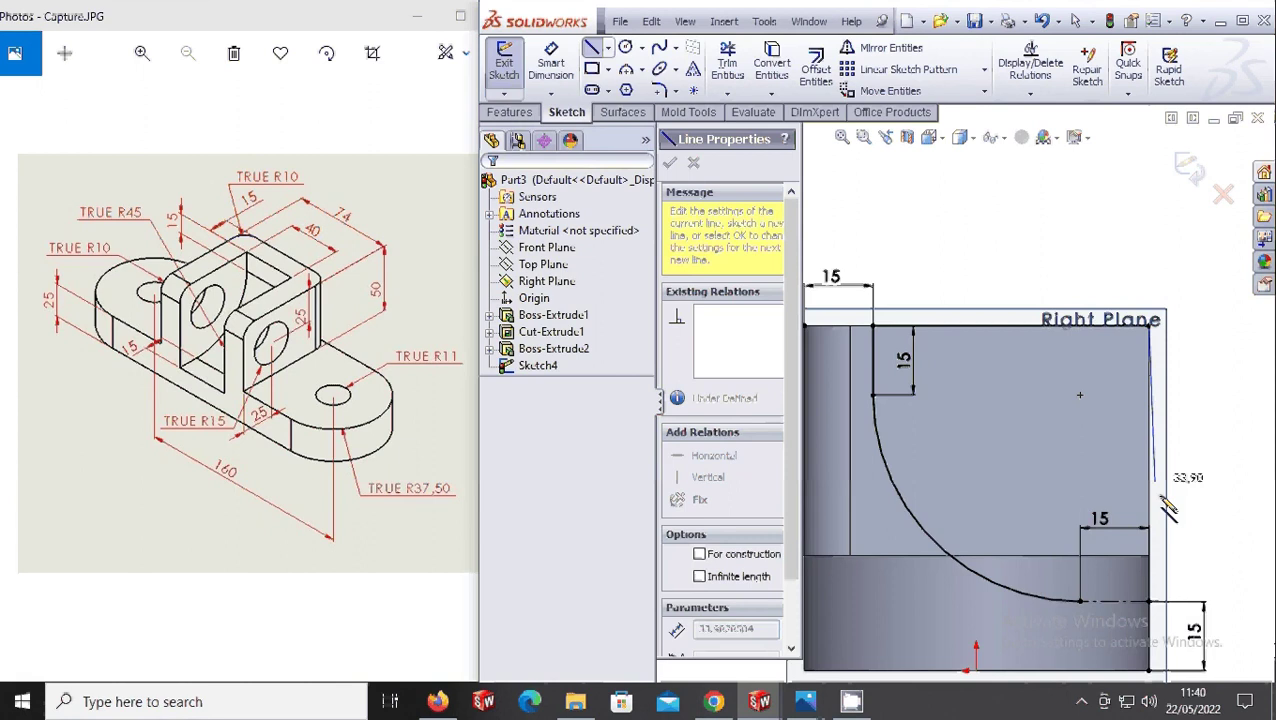
{"action": "left_click", "coordinate": [1150, 601]}
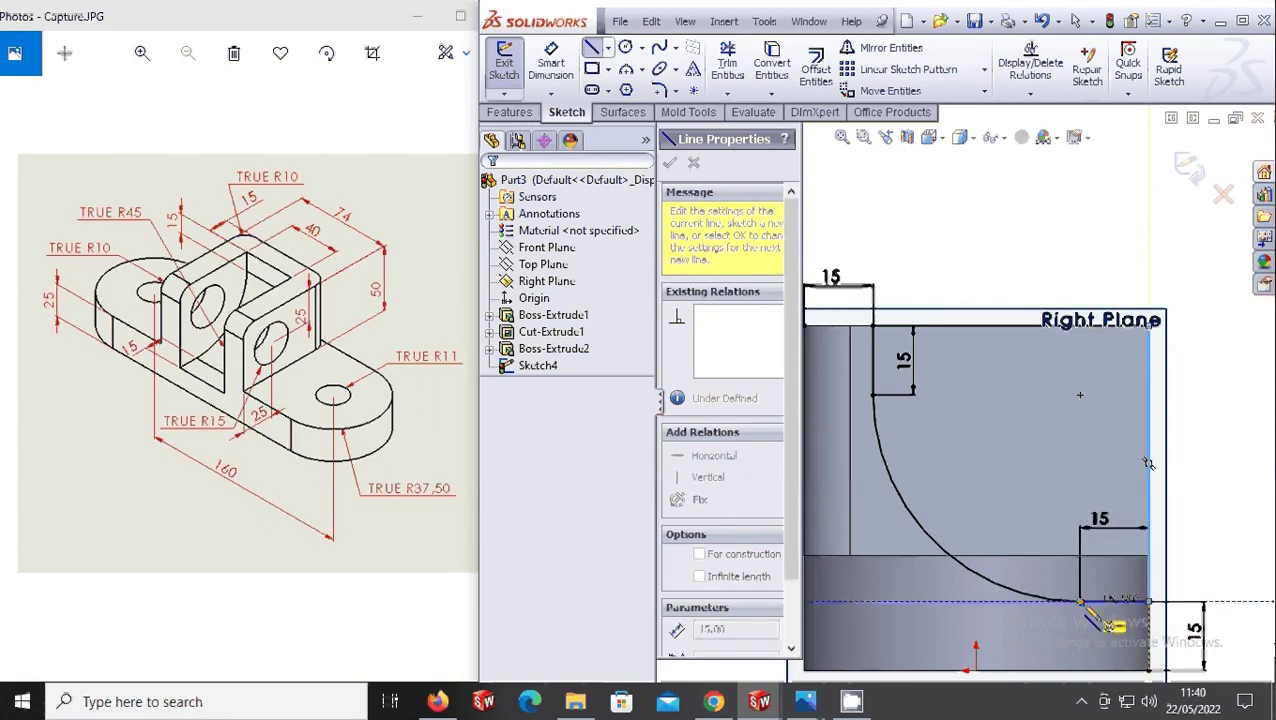
{"action": "left_click", "coordinate": [1108, 601]}
{"action": "middle_click_drag", "start_coordinate": [1080, 560], "coordinate": [950, 455]}
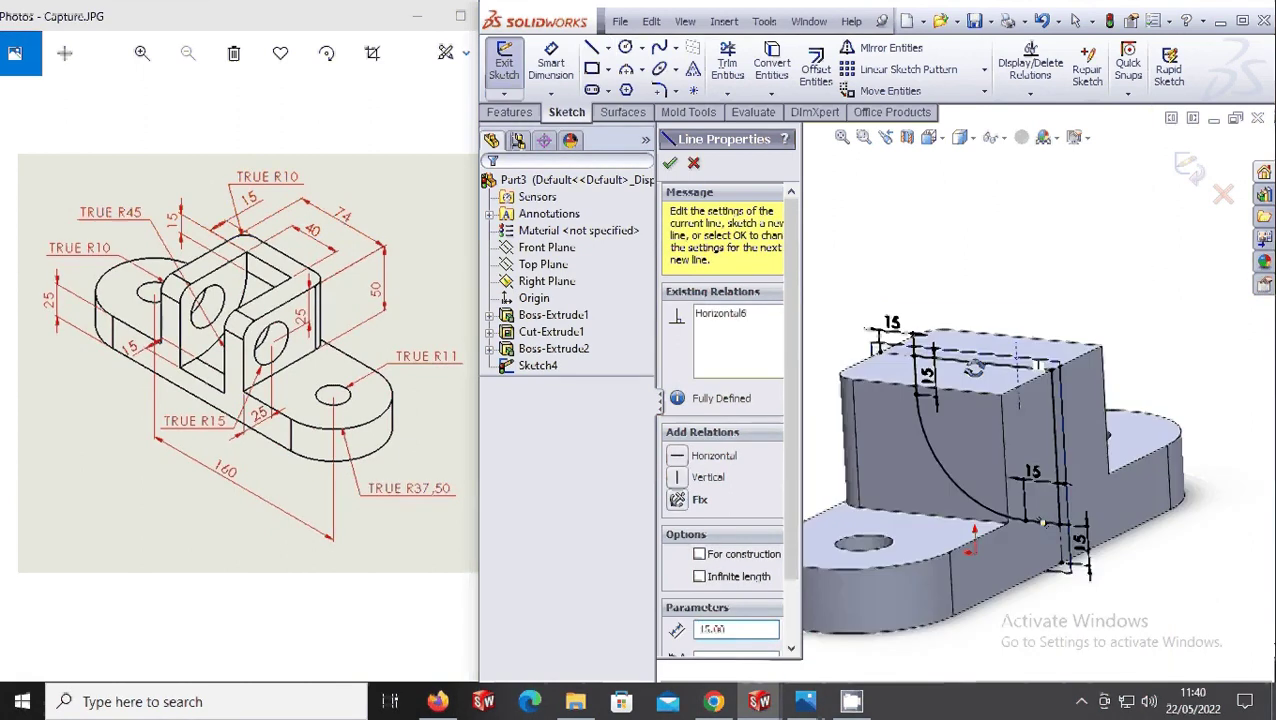
{"action": "key", "text": "Escape"}
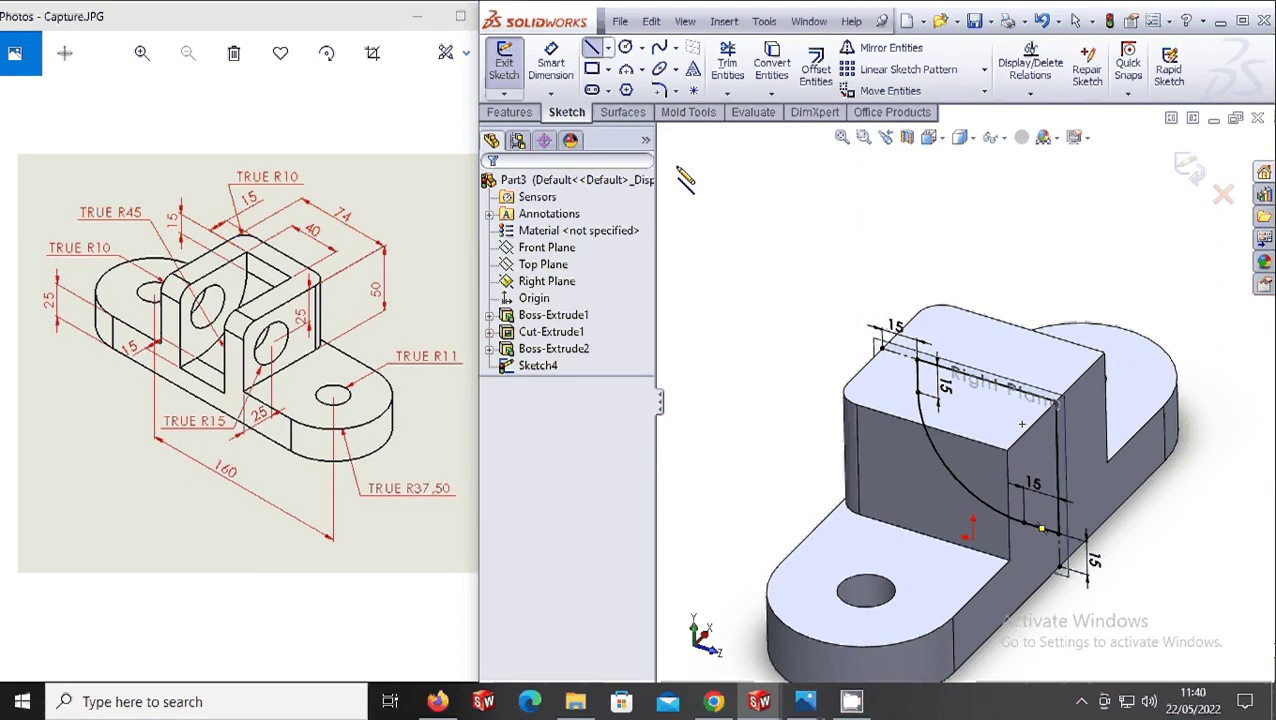
{"action": "left_click", "coordinate": [505, 62]}
- Extrude Sketch4 40 mm with a Mid Plane end condition as Boss-Extrude3
{"action": "left_click", "coordinate": [510, 62]}
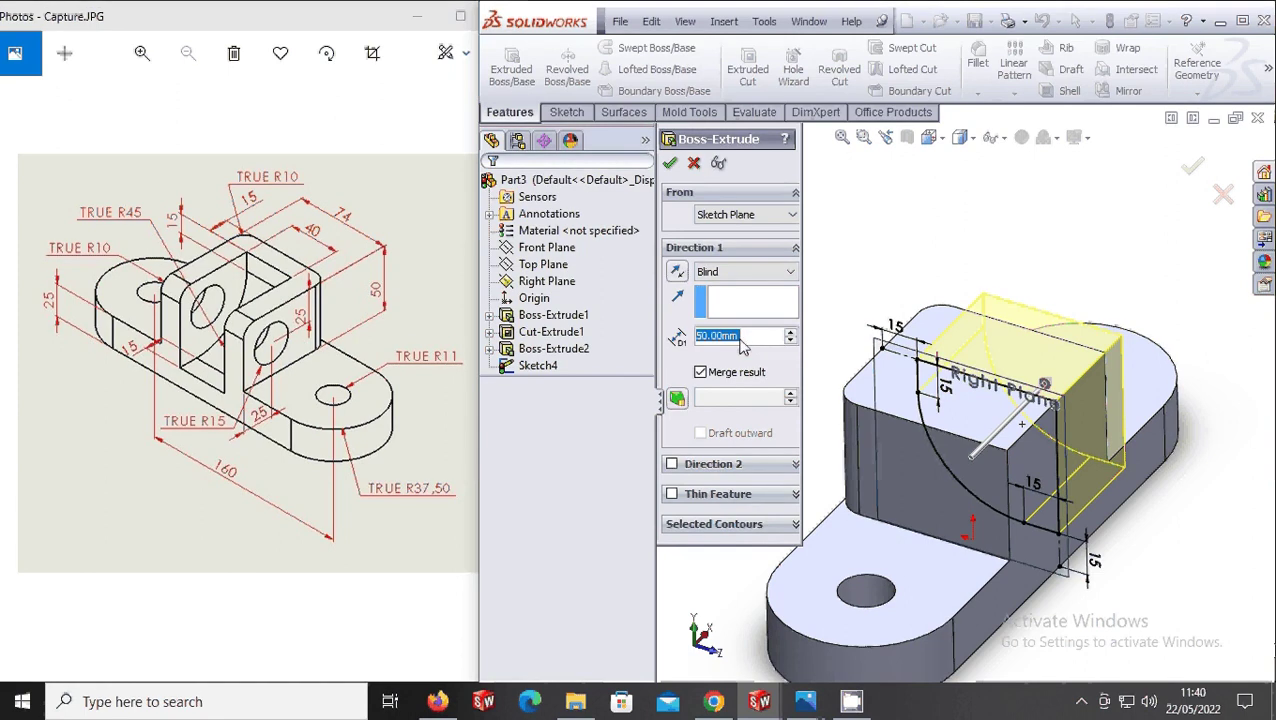
{"action": "type", "text": "40"}
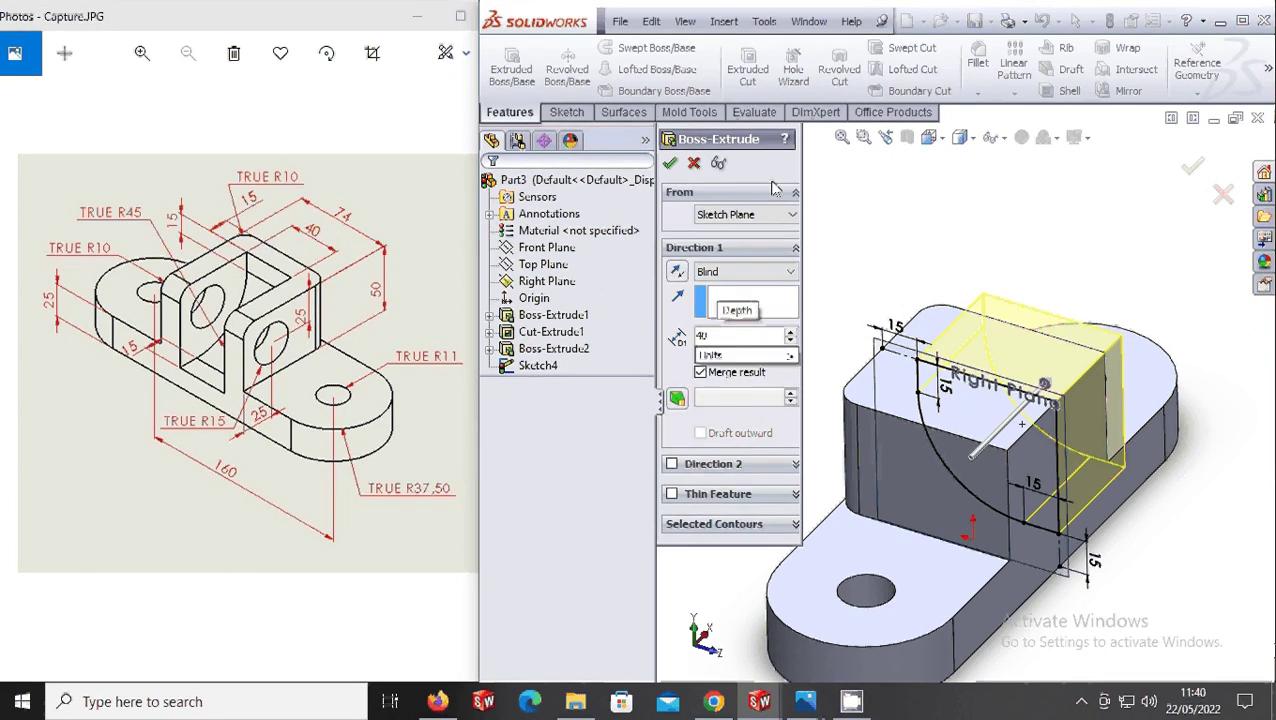
{"action": "key", "text": "Return"}
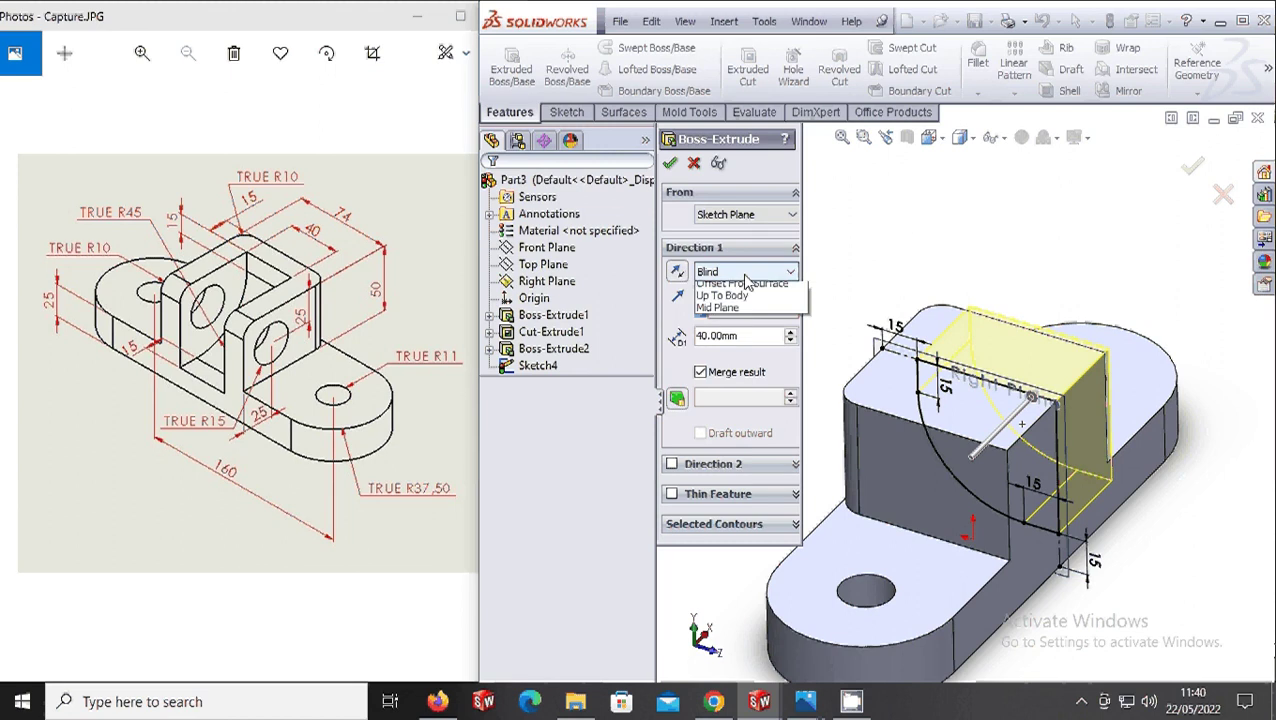
{"action": "left_click", "coordinate": [745, 271]}
{"action": "left_click", "coordinate": [720, 367]}
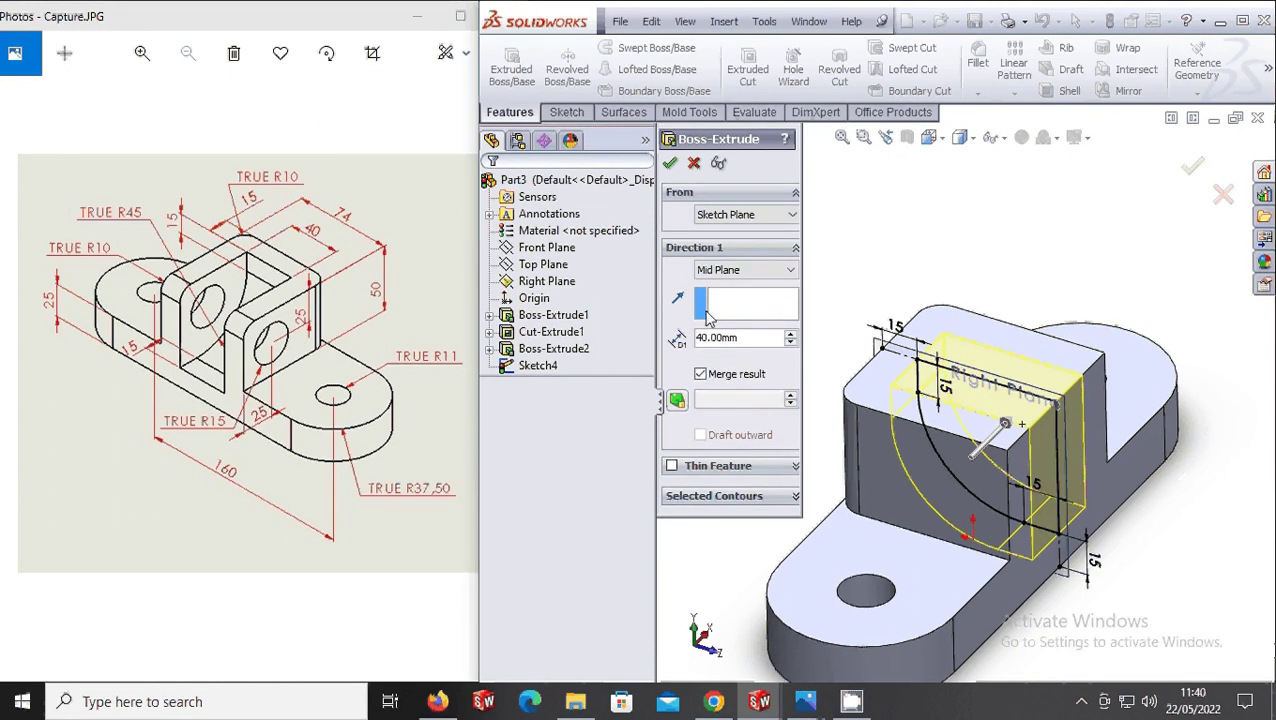
{"action": "left_click", "coordinate": [669, 162]}
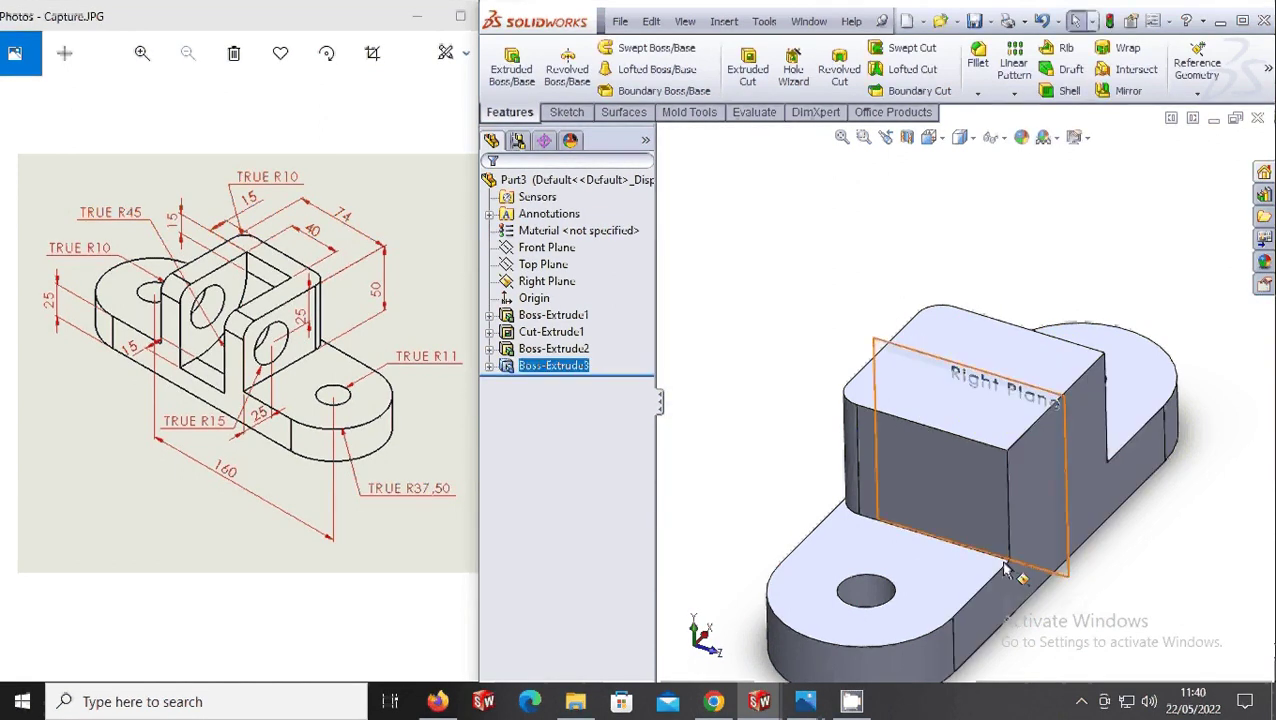
- Delete the Boss-Extrude3 feature
{"action": "right_click", "coordinate": [572, 368]}
{"action": "left_click", "coordinate": [1128, 180]}
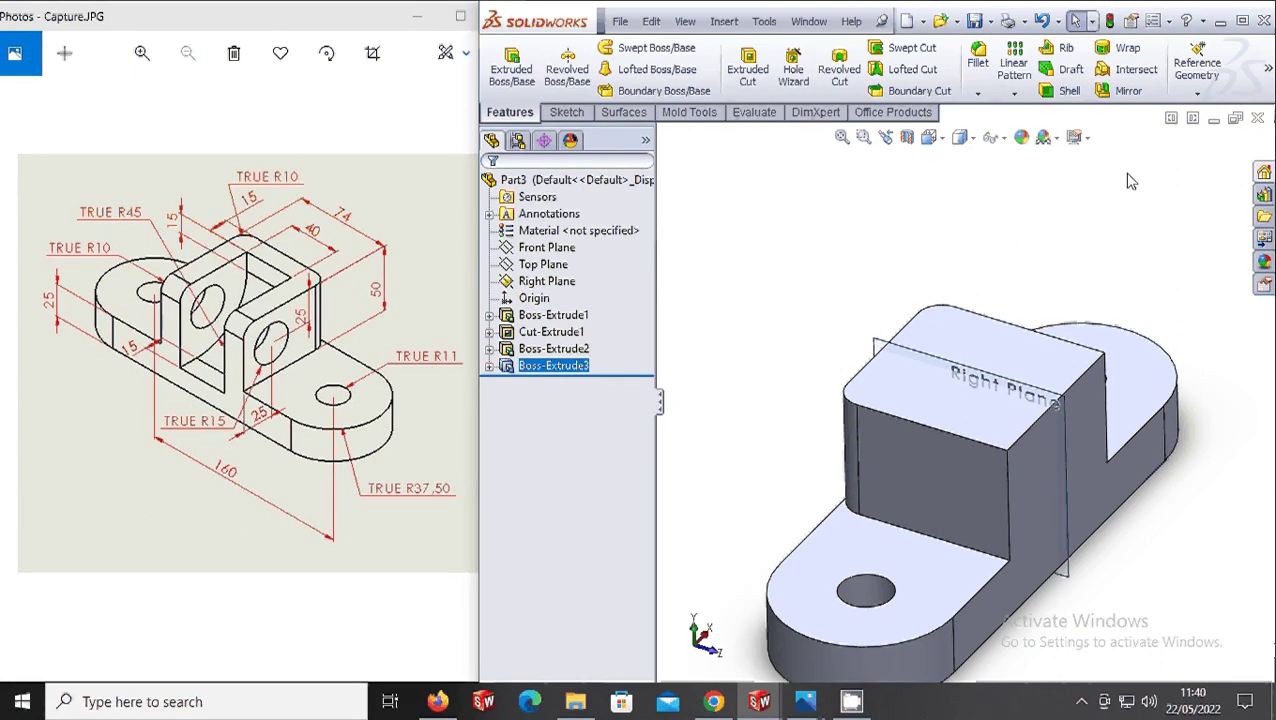
{"action": "right_click", "coordinate": [575, 368]}
{"action": "left_click", "coordinate": [610, 449]}
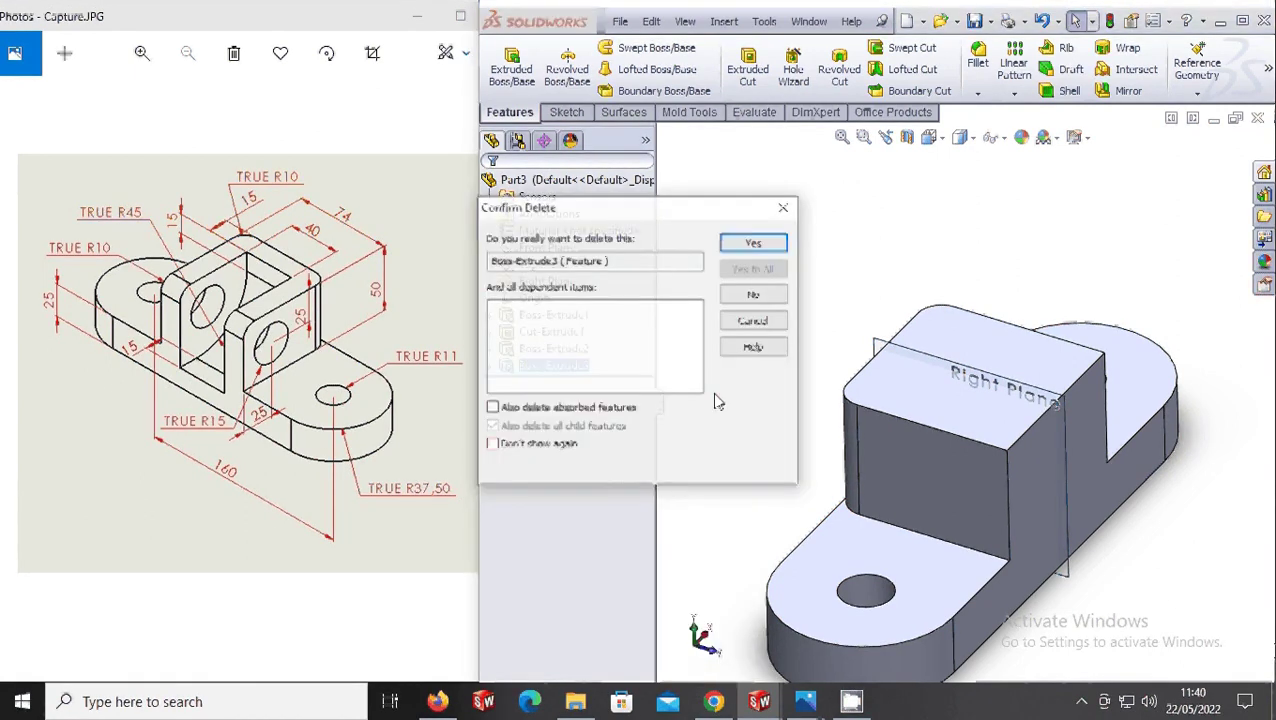
{"action": "left_click", "coordinate": [754, 243]}
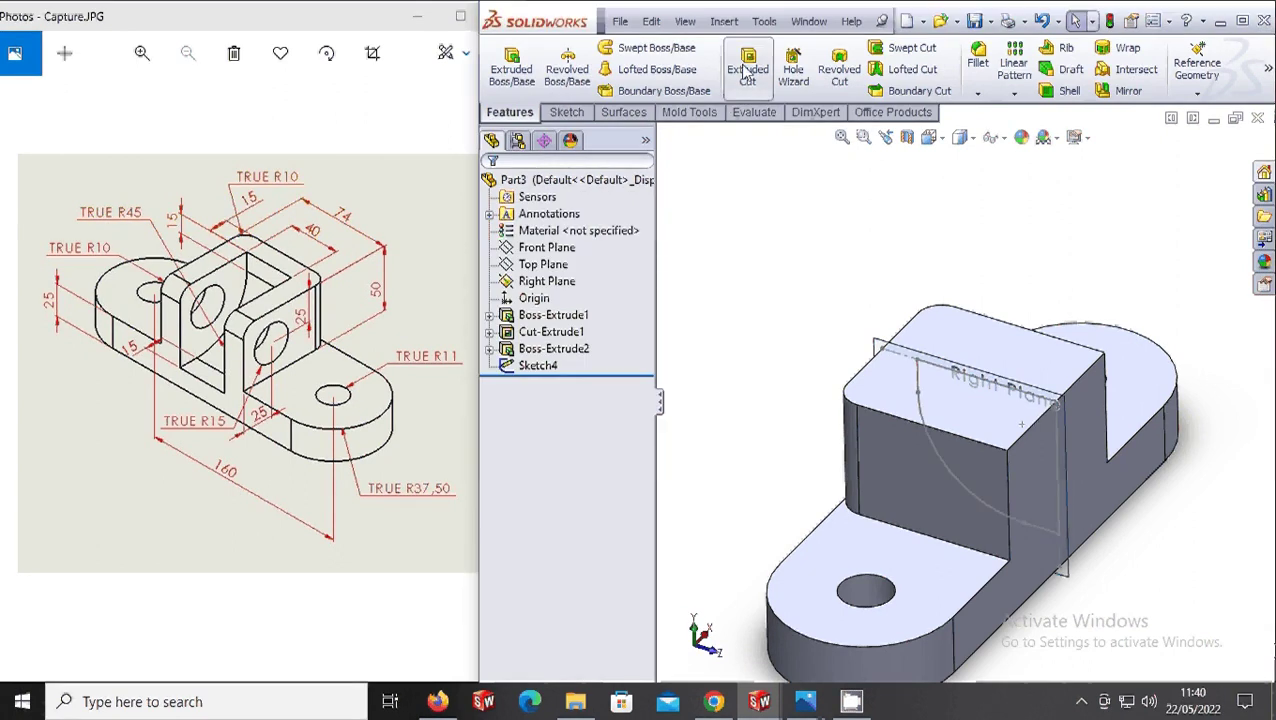
- Cut Sketch4 40 mm Mid Plane through the upright block and hide the Right Plane
{"action": "left_click", "coordinate": [540, 368]}
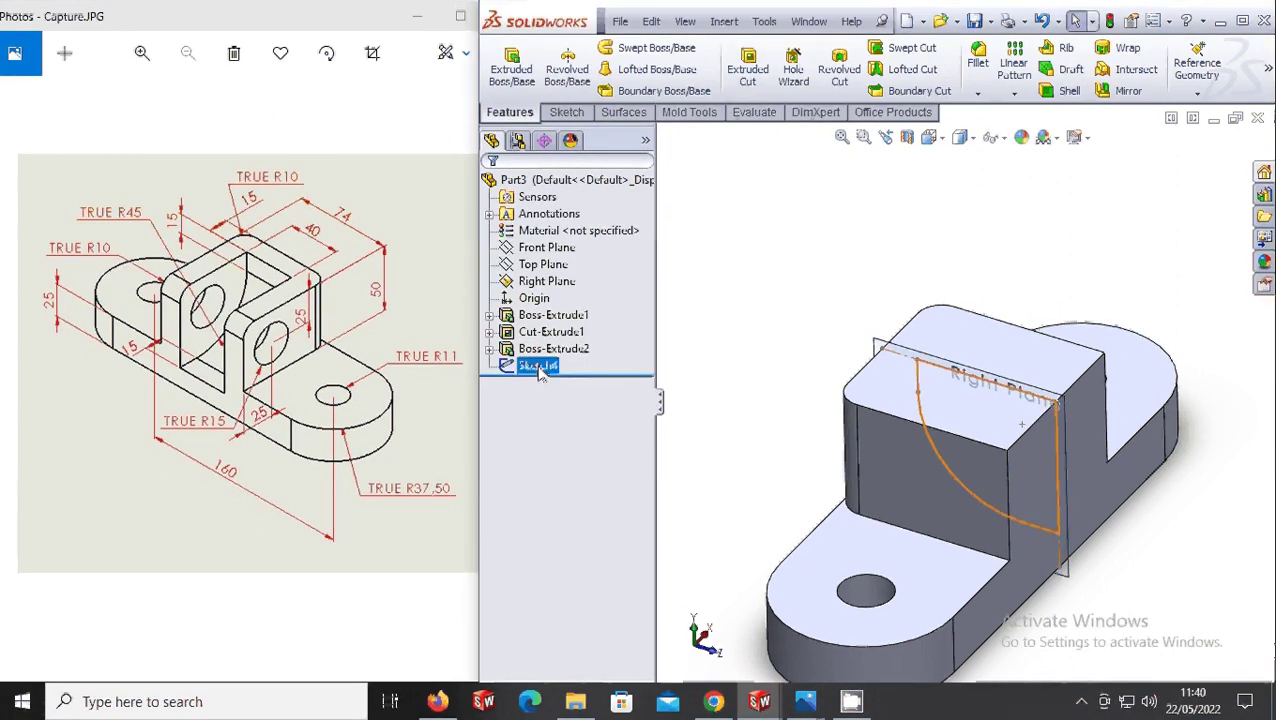
{"action": "right_click", "coordinate": [540, 368]}
{"action": "left_click", "coordinate": [553, 320]}
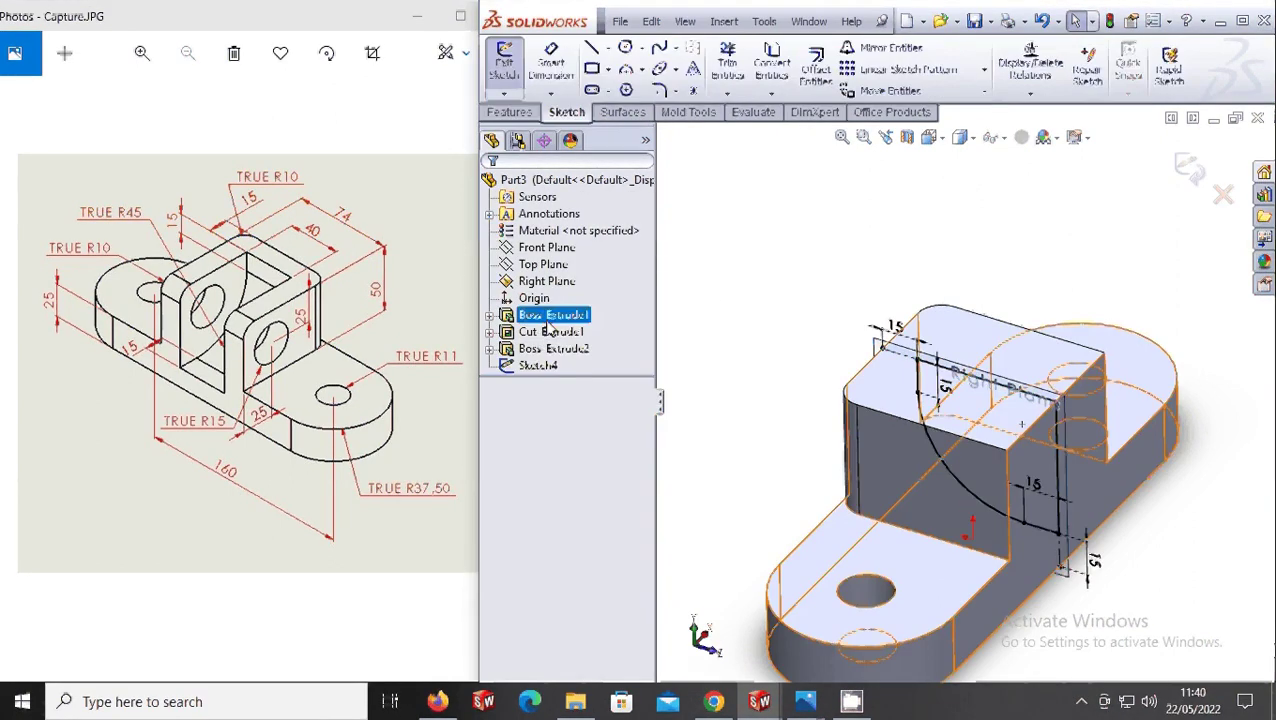
{"action": "left_click", "coordinate": [510, 112]}
{"action": "left_click", "coordinate": [748, 68]}
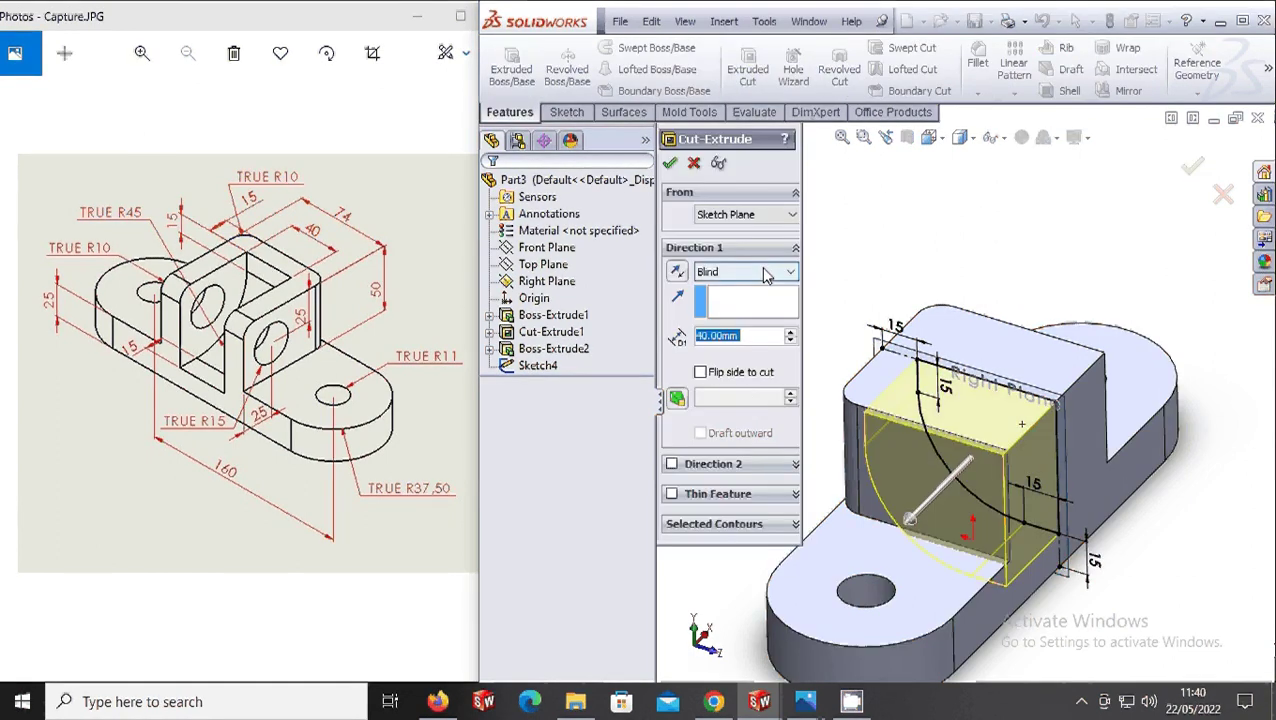
{"action": "left_click", "coordinate": [745, 271]}
{"action": "left_click", "coordinate": [733, 372]}
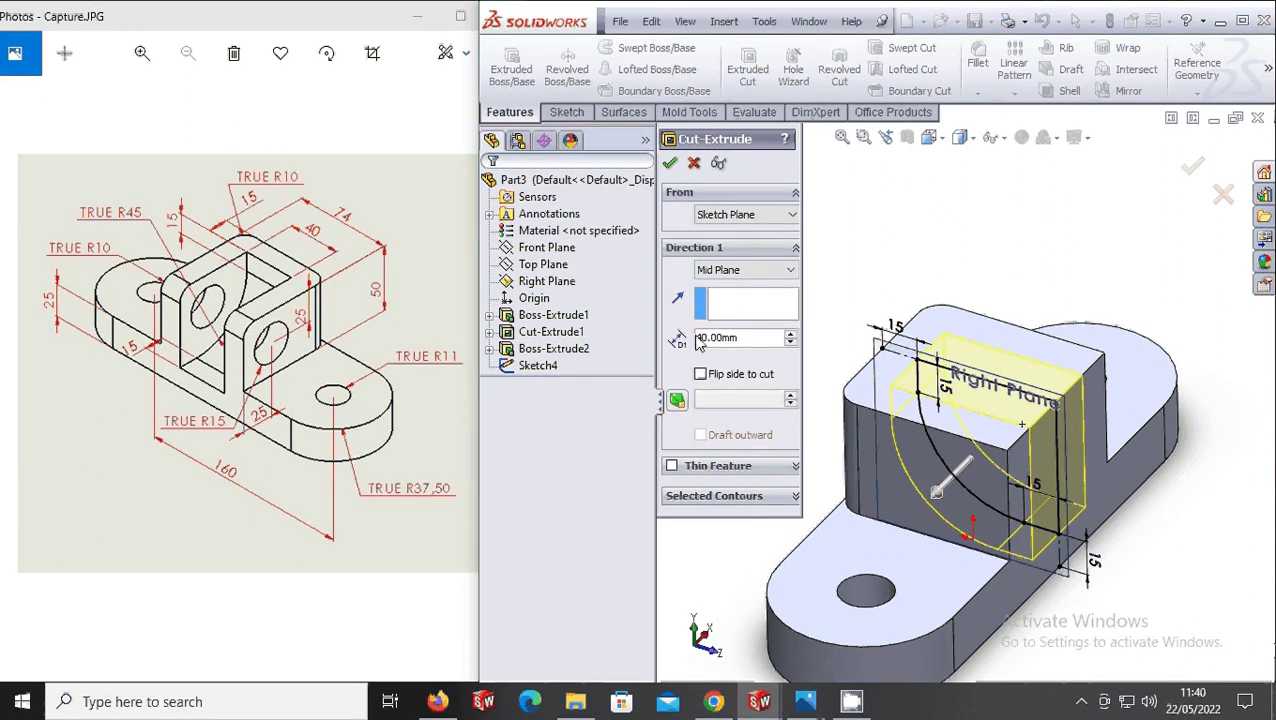
{"action": "left_click", "coordinate": [671, 165]}
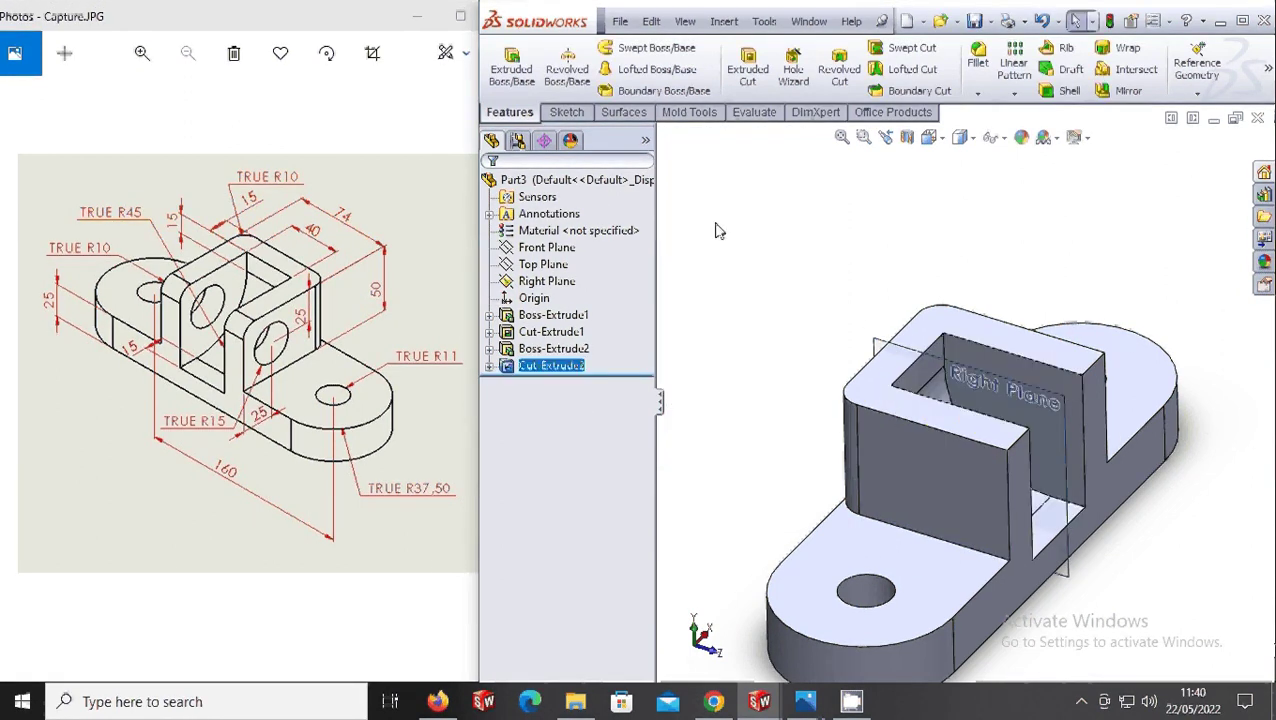
{"action": "right_click", "coordinate": [877, 350]}
{"action": "left_click", "coordinate": [958, 266]}
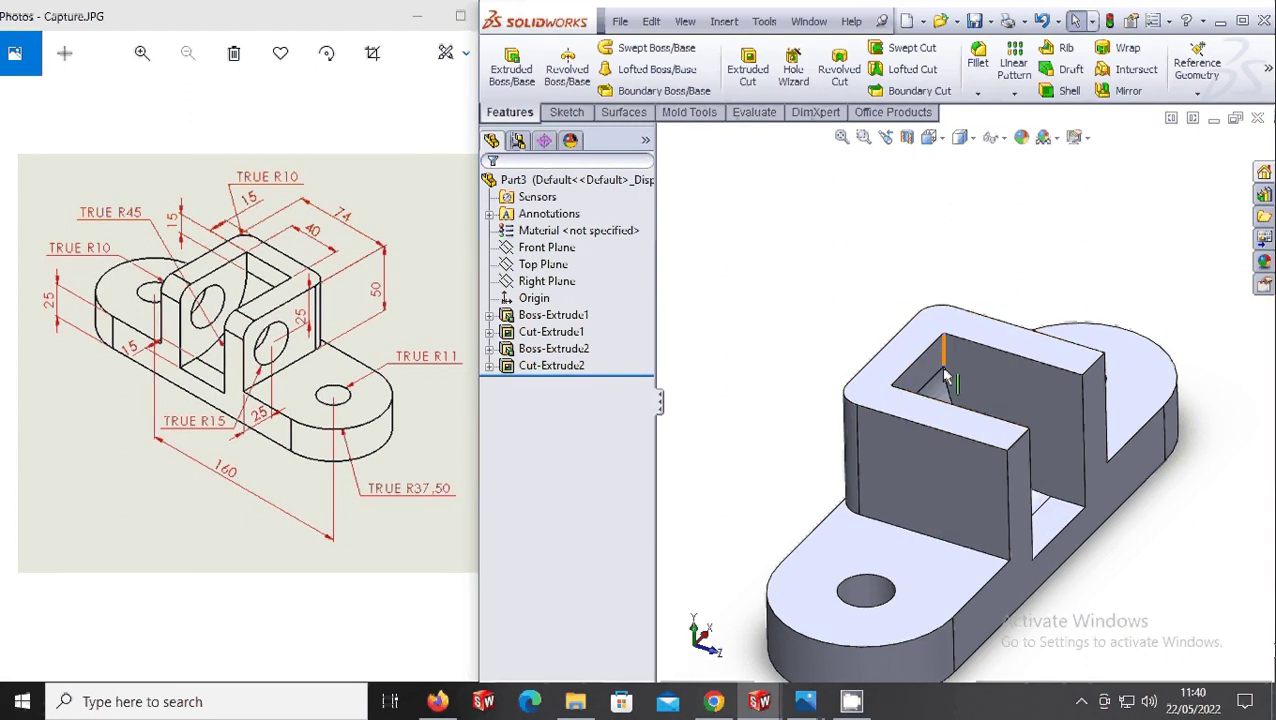
- Start a sketch on the upright's front face and draw the hole circle
{"action": "left_click", "coordinate": [930, 137]}
{"action": "left_click", "coordinate": [930, 137]}
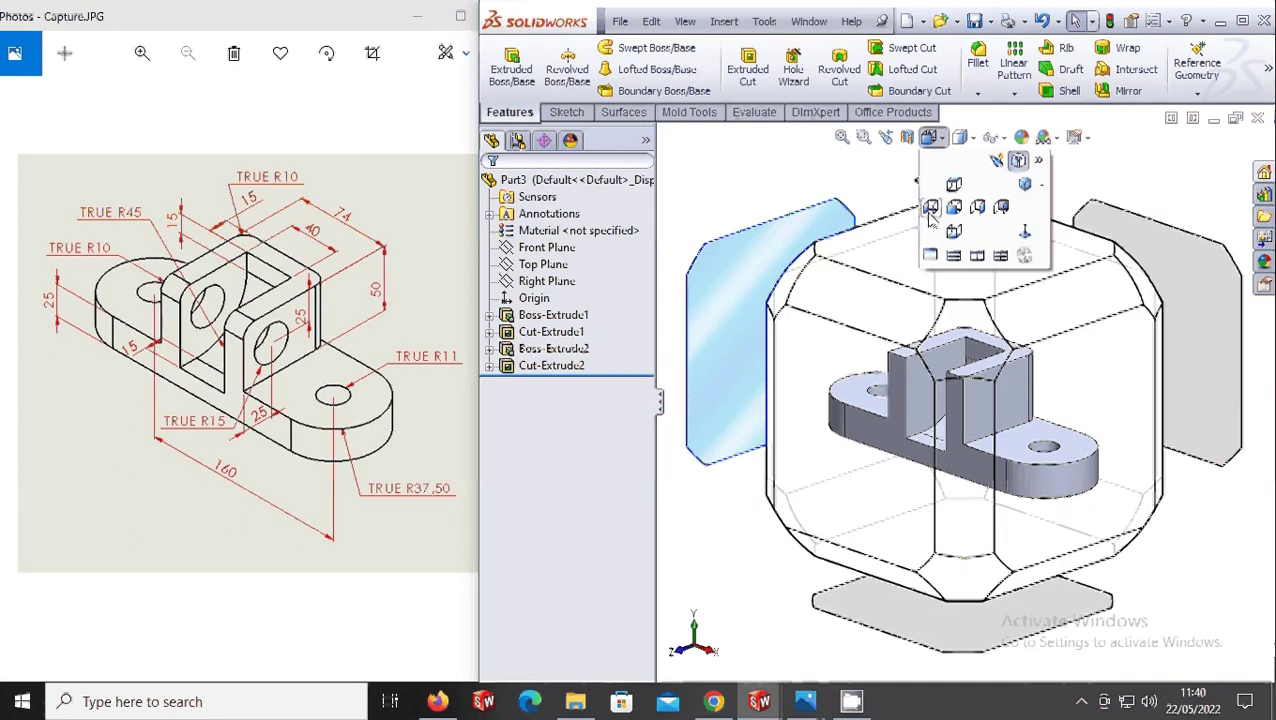
{"action": "left_click", "coordinate": [926, 322]}
{"action": "right_click", "coordinate": [926, 322]}
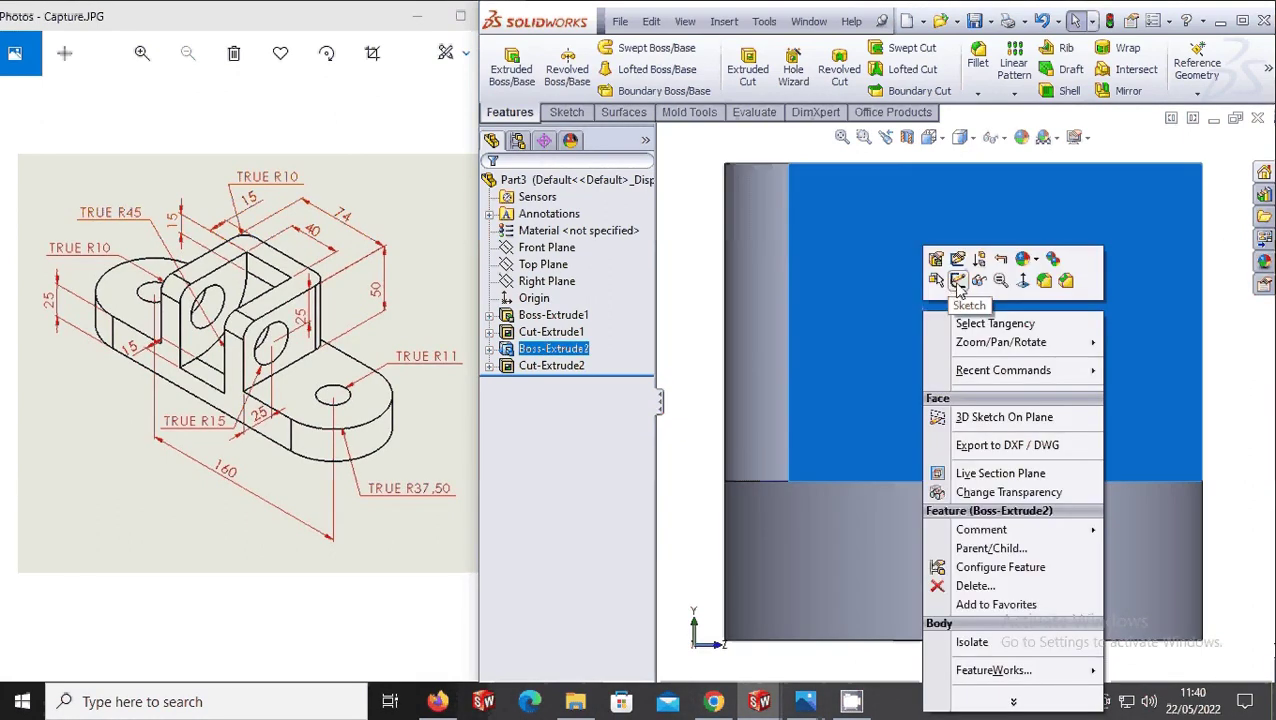
{"action": "left_click", "coordinate": [957, 280]}
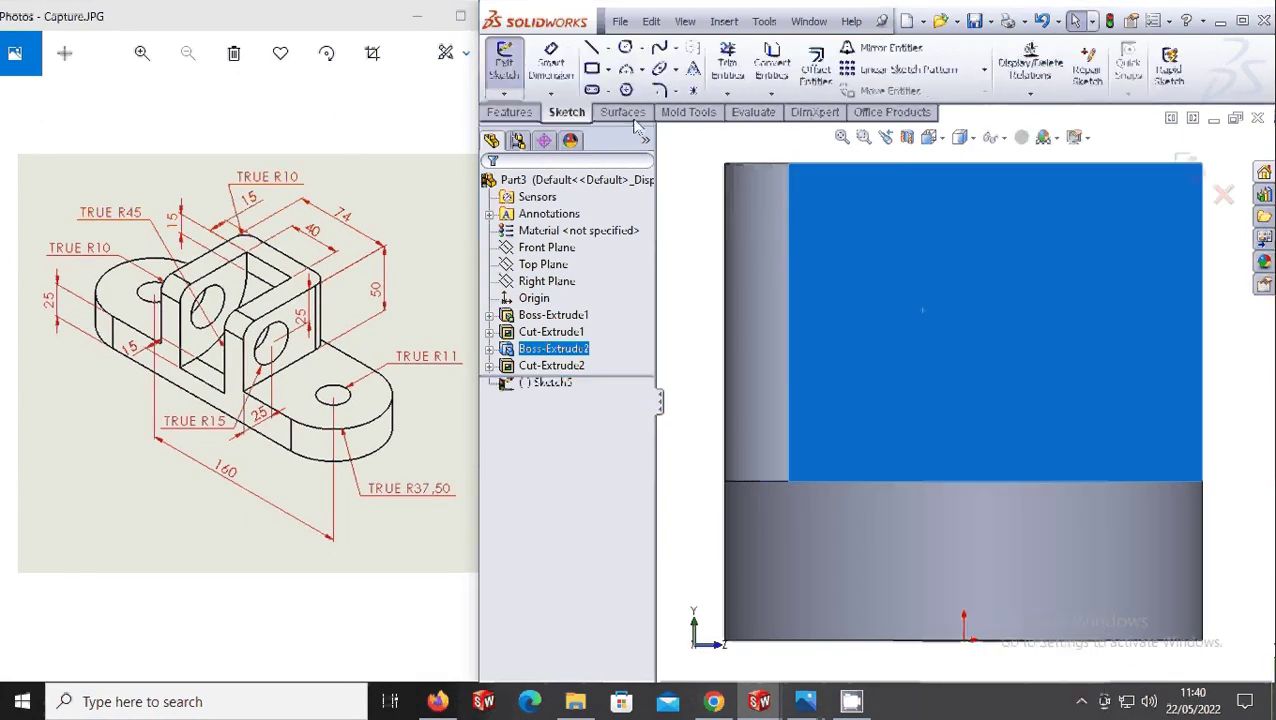
{"action": "left_click", "coordinate": [1047, 300]}
{"action": "left_click", "coordinate": [1090, 288]}
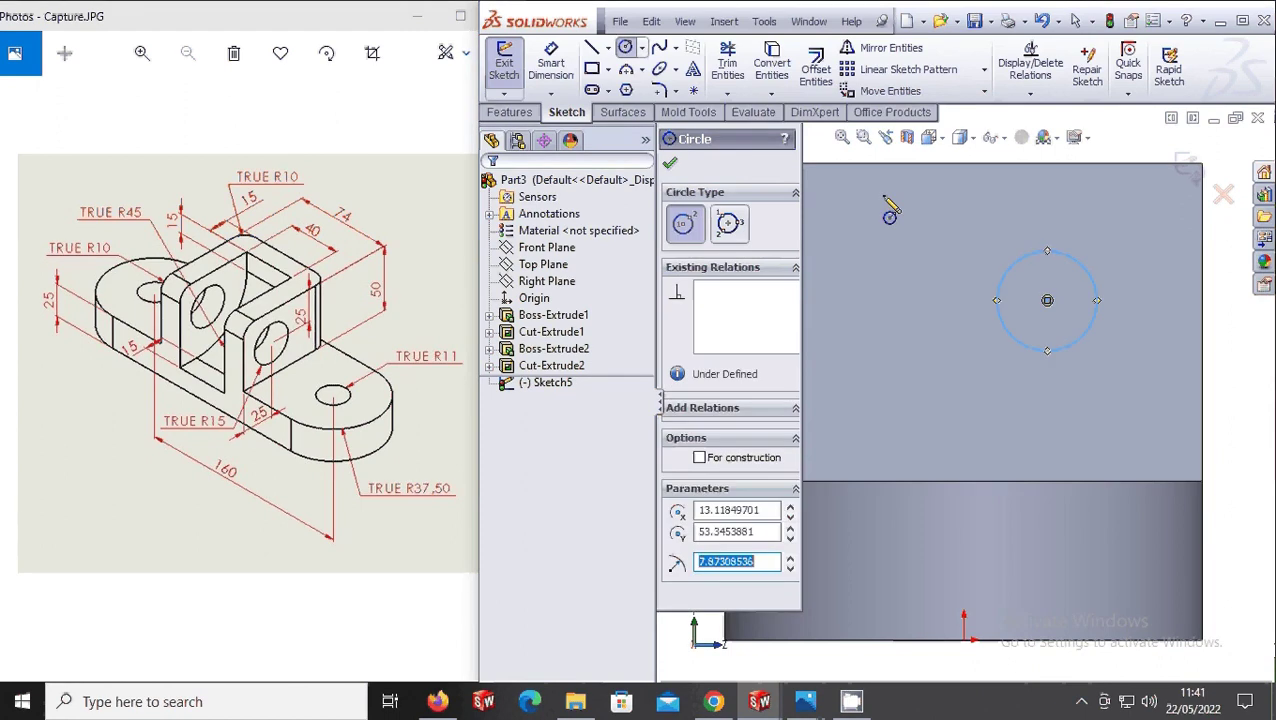
{"action": "key", "text": "Escape"}
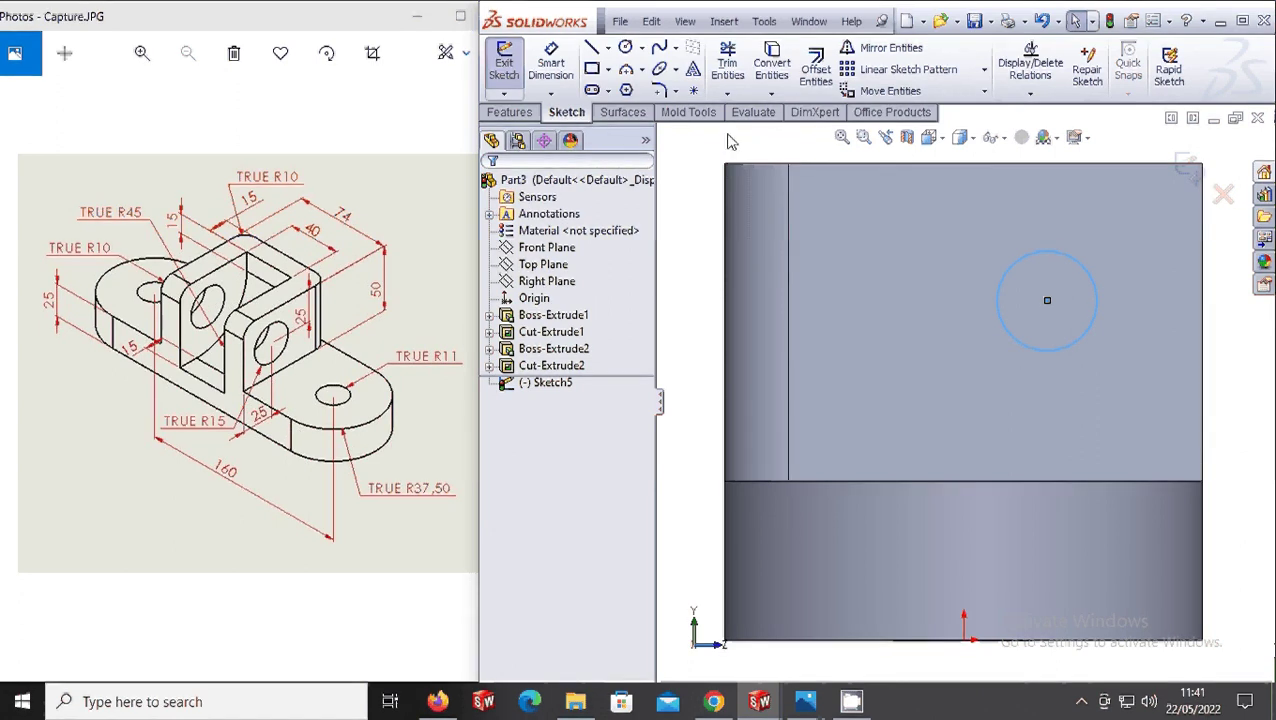
- Dimension the circle's diameter as 30 mm
{"action": "left_click", "coordinate": [565, 62]}
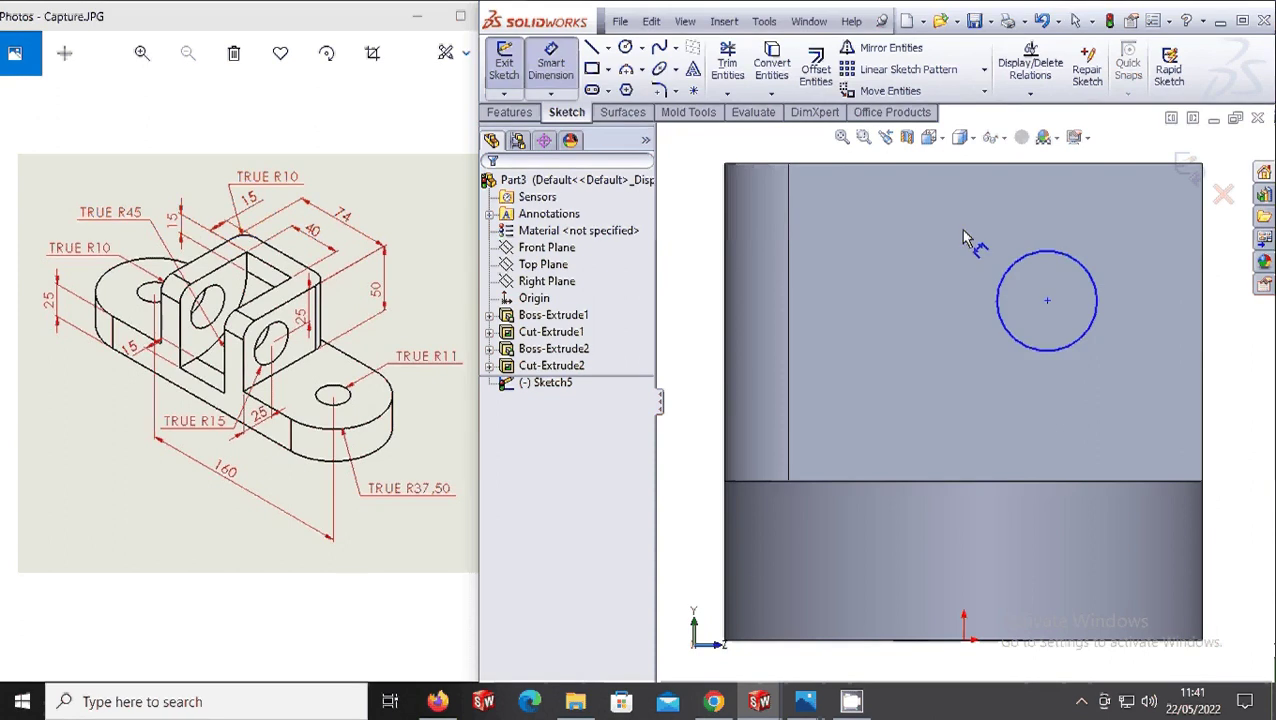
{"action": "left_click", "coordinate": [1093, 274]}
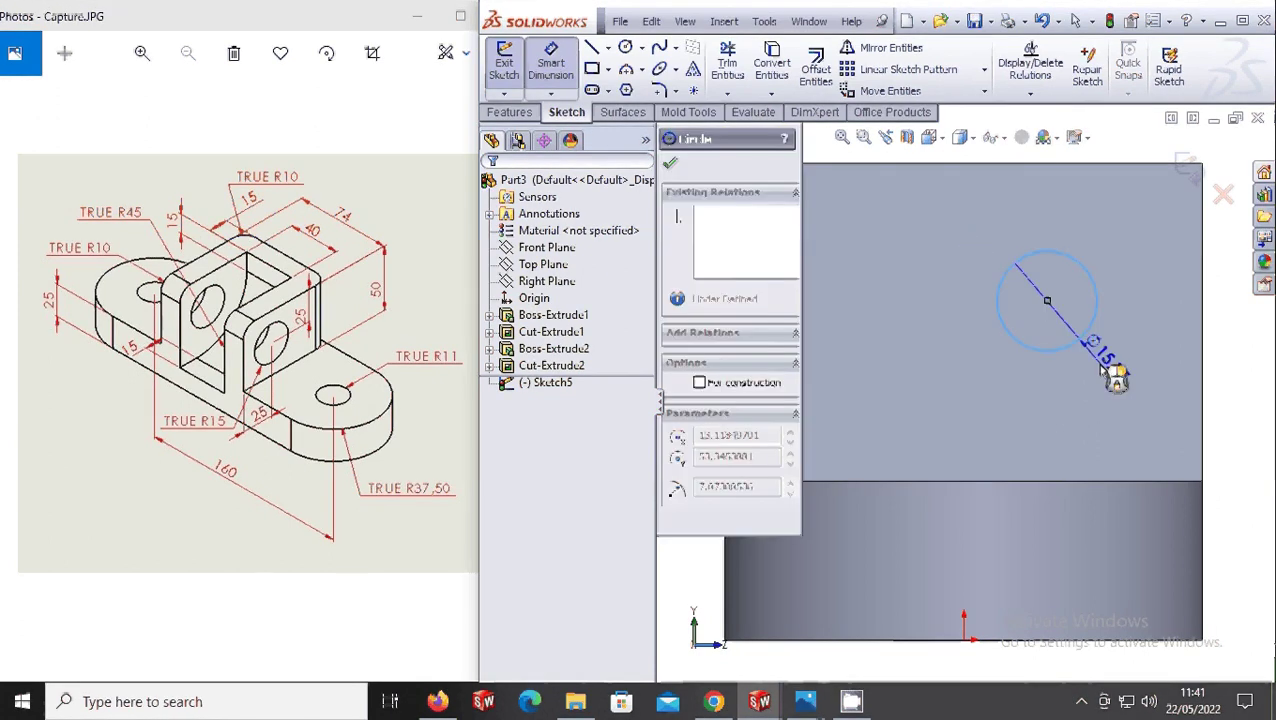
{"action": "left_click", "coordinate": [1125, 395]}
{"action": "type", "text": "30"}
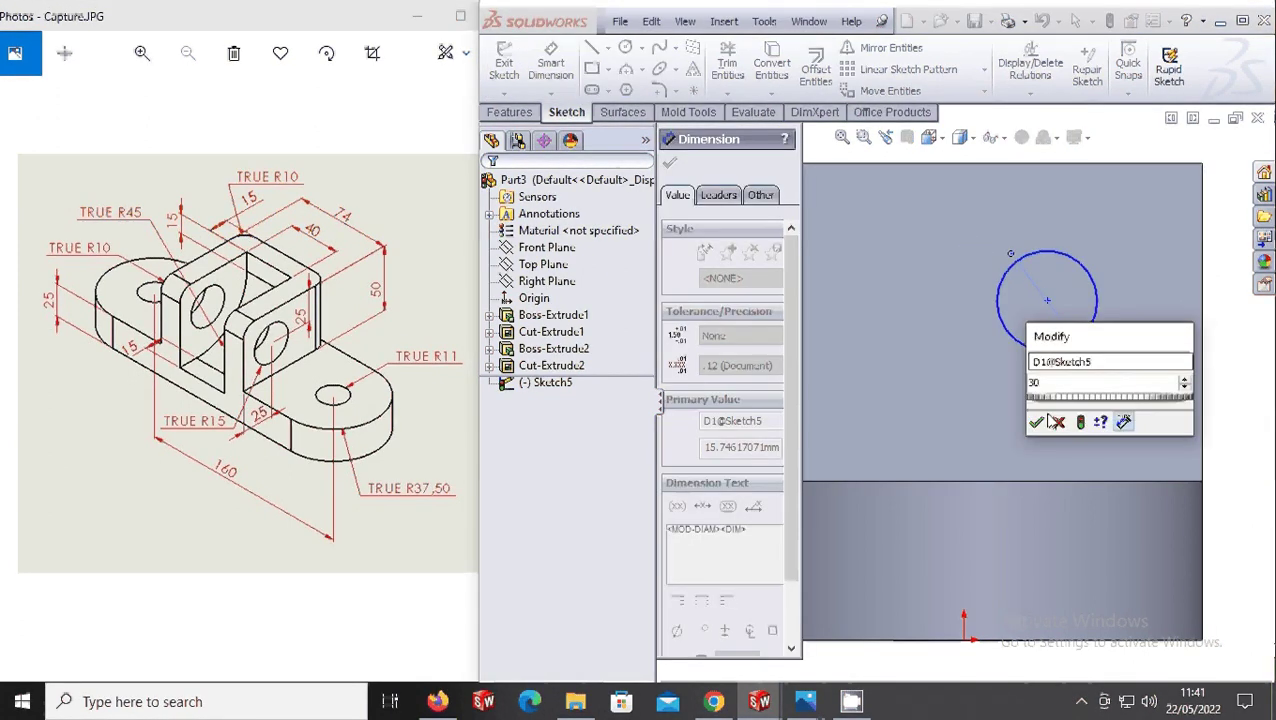
{"action": "key", "text": "Return"}
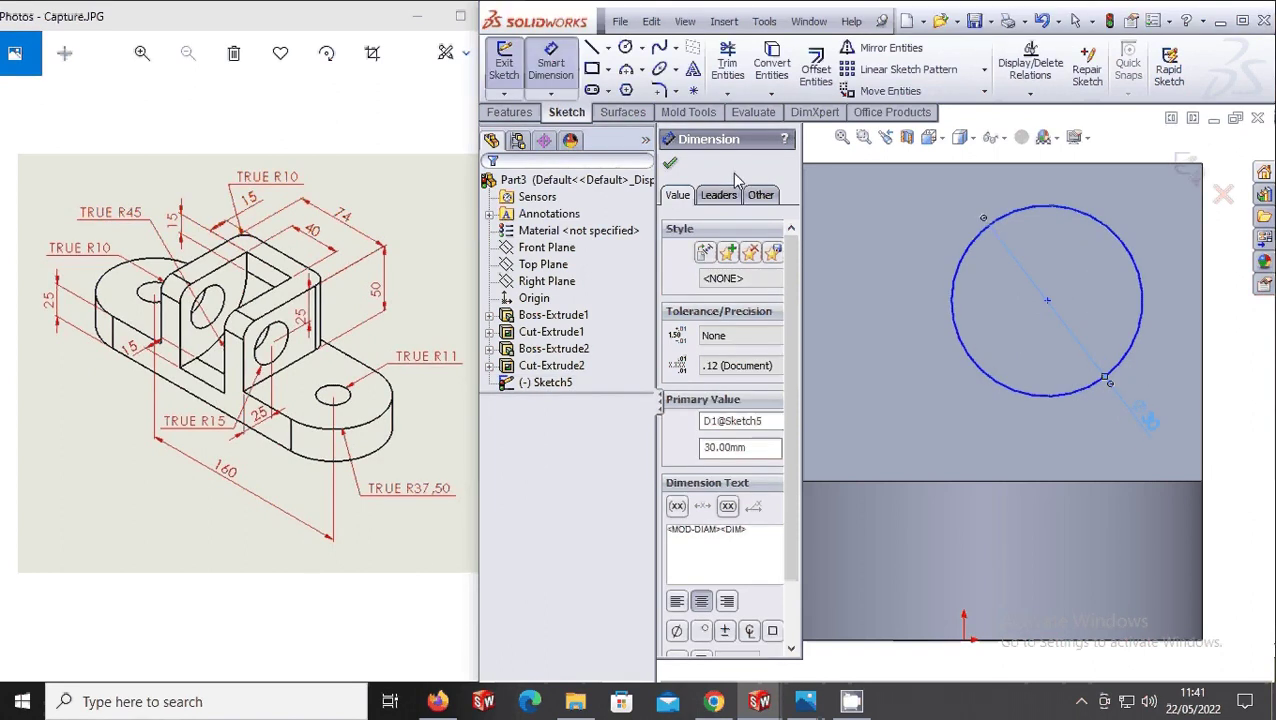
{"action": "left_click", "coordinate": [553, 57]}
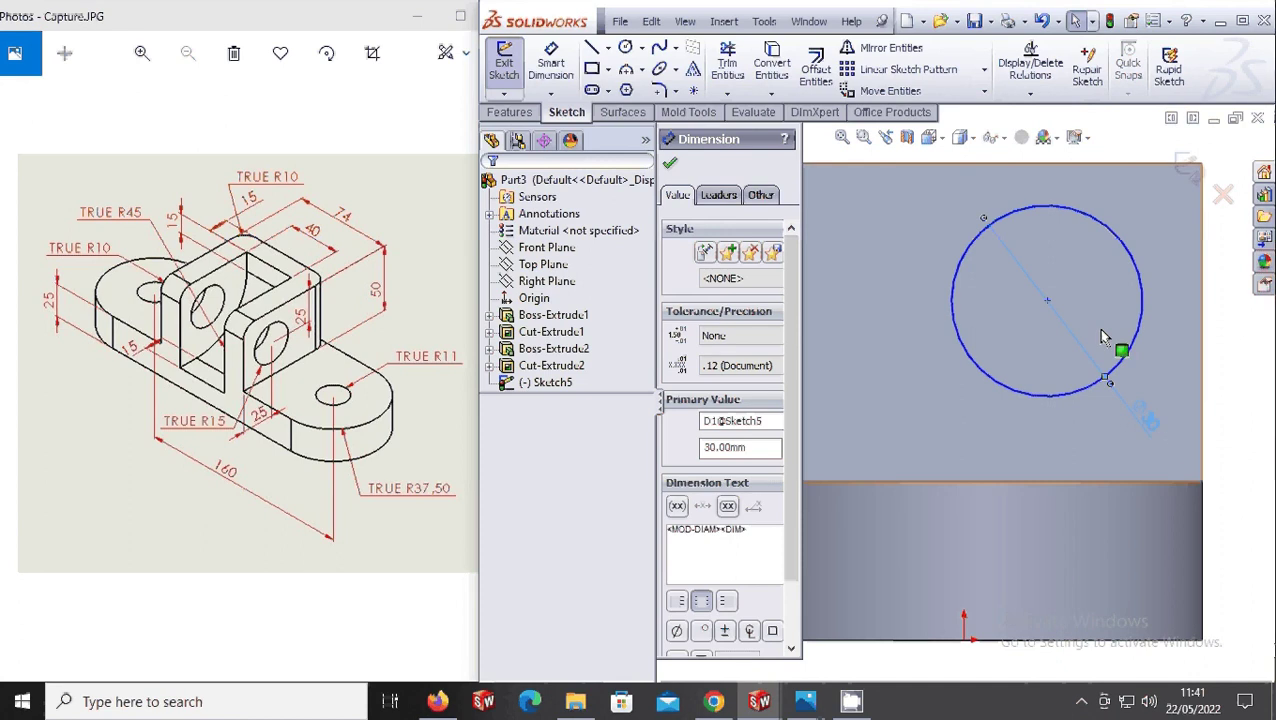
- Locate the circle centre 25 mm from the right edge and 25 mm from the top edge
{"action": "left_click", "coordinate": [1047, 302]}
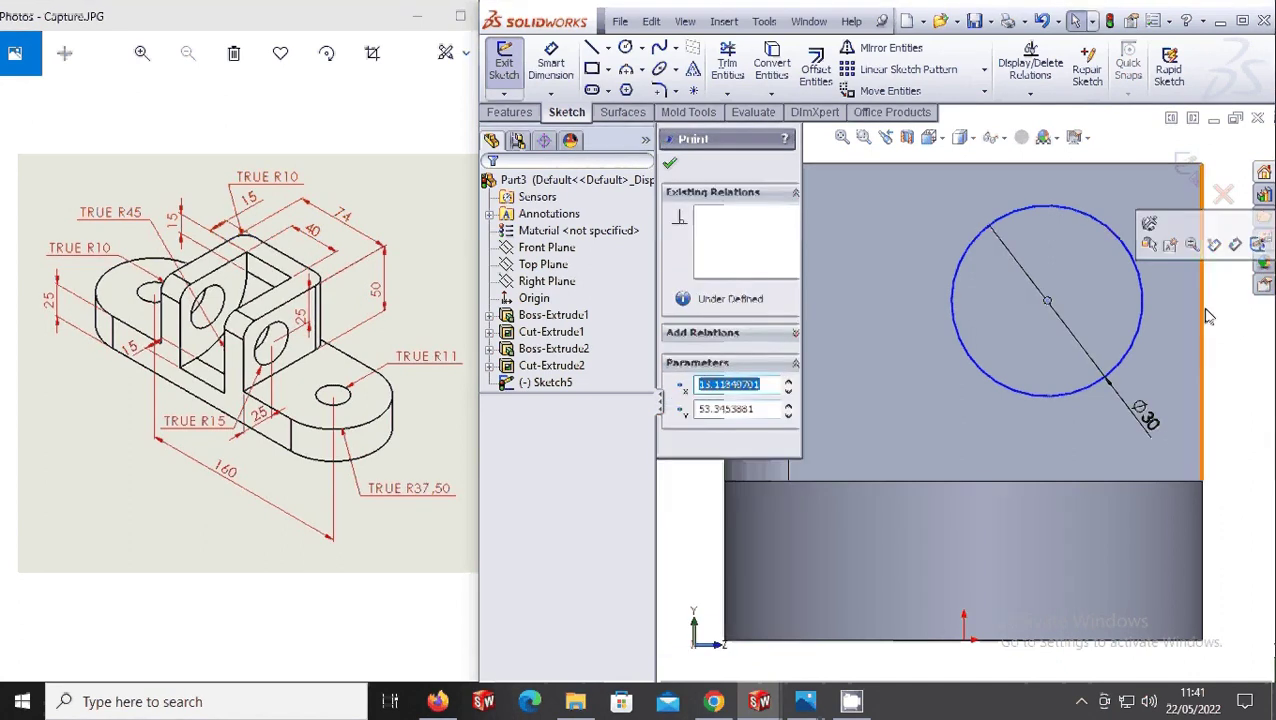
{"action": "left_click", "coordinate": [1205, 322]}
{"action": "scroll", "coordinate": [963, 400], "scroll_direction": "down", "scroll_amount": 3}
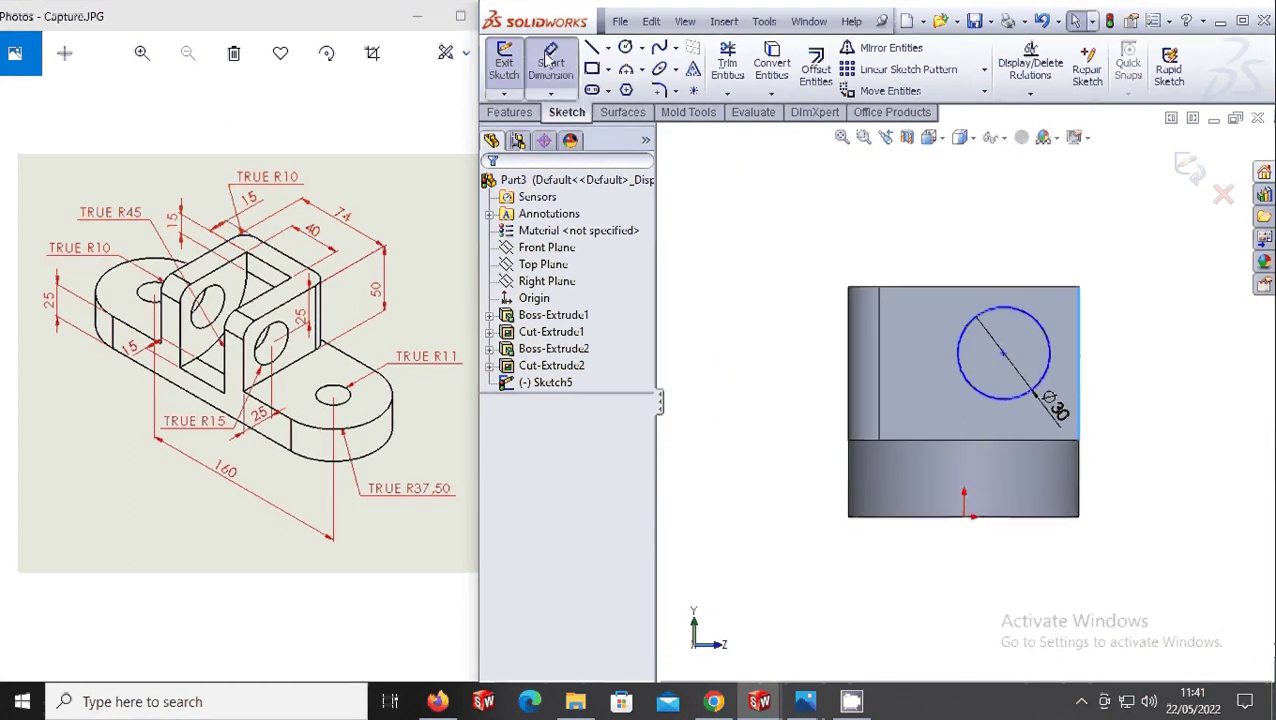
{"action": "left_click", "coordinate": [958, 370]}
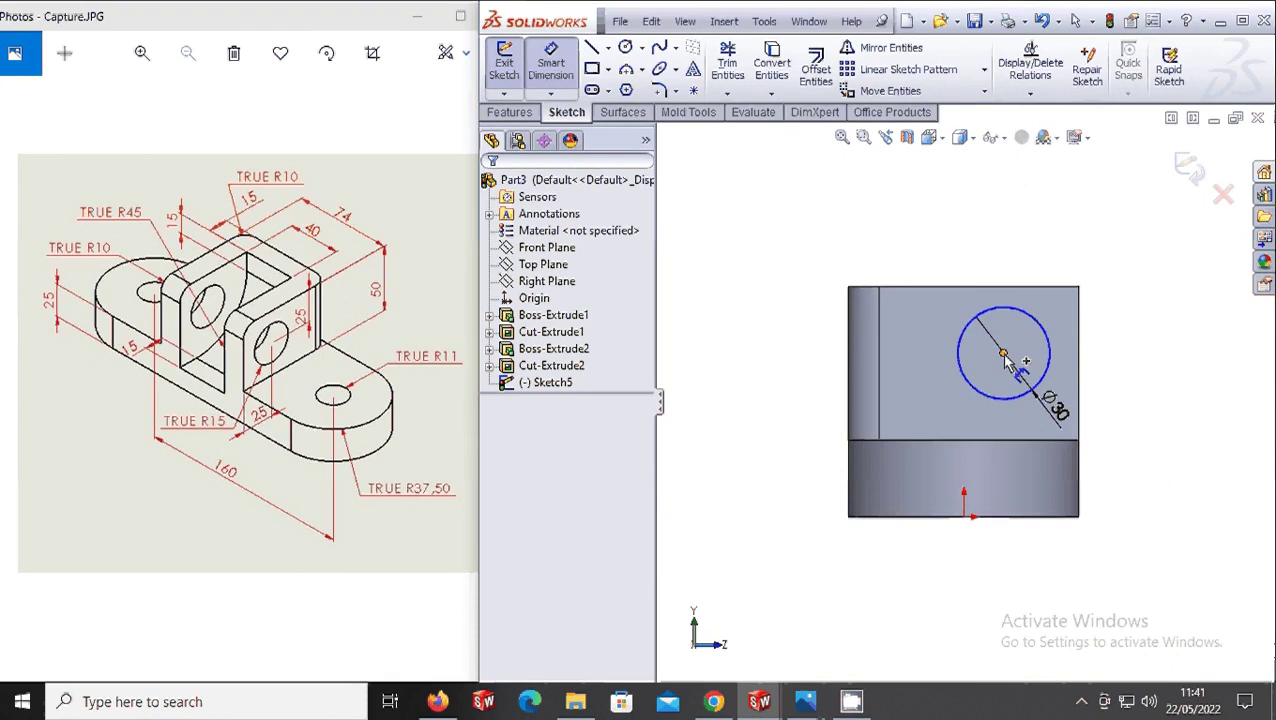
{"action": "left_click", "coordinate": [1078, 362]}
{"action": "left_click", "coordinate": [1050, 283]}
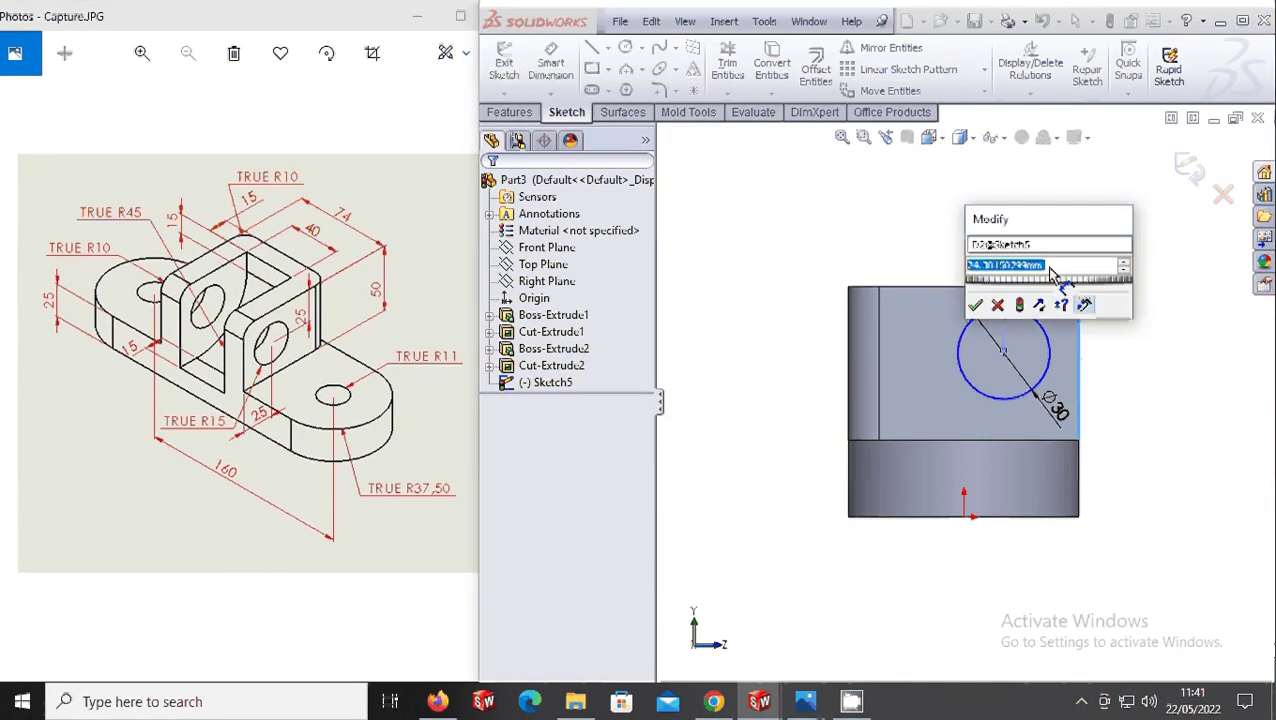
{"action": "type", "text": "27"}
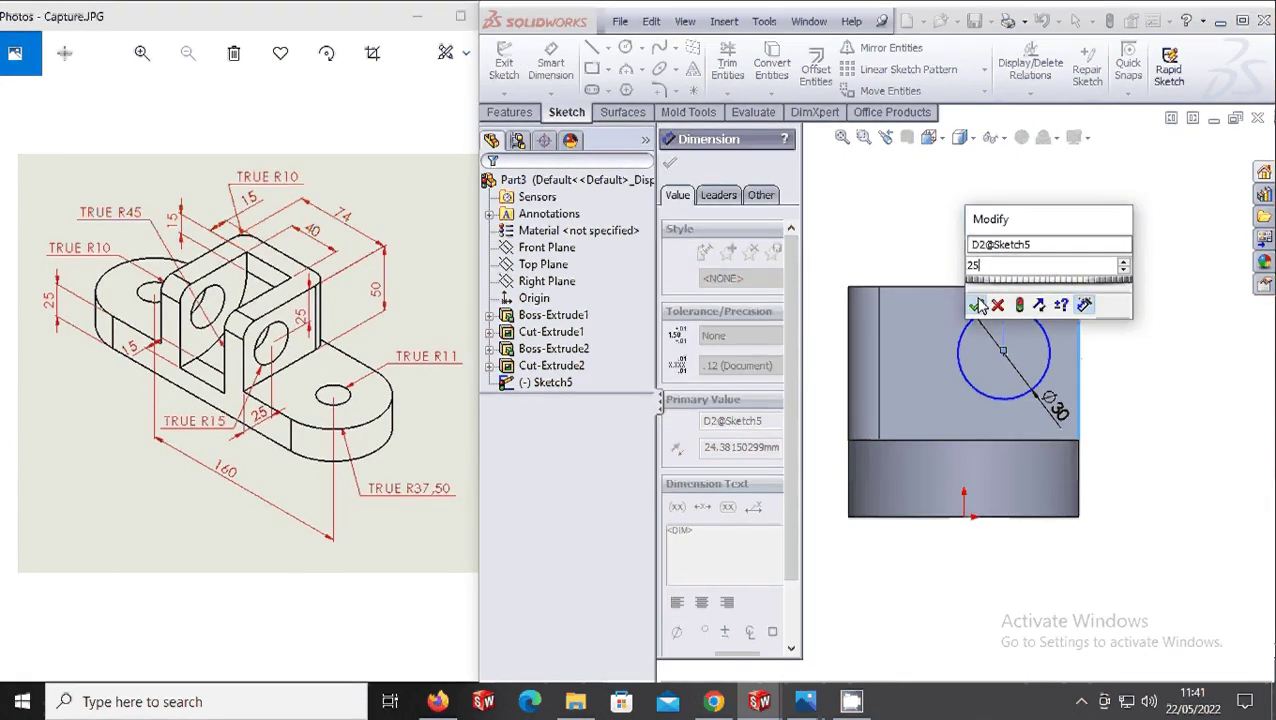
{"action": "key", "text": "Return"}
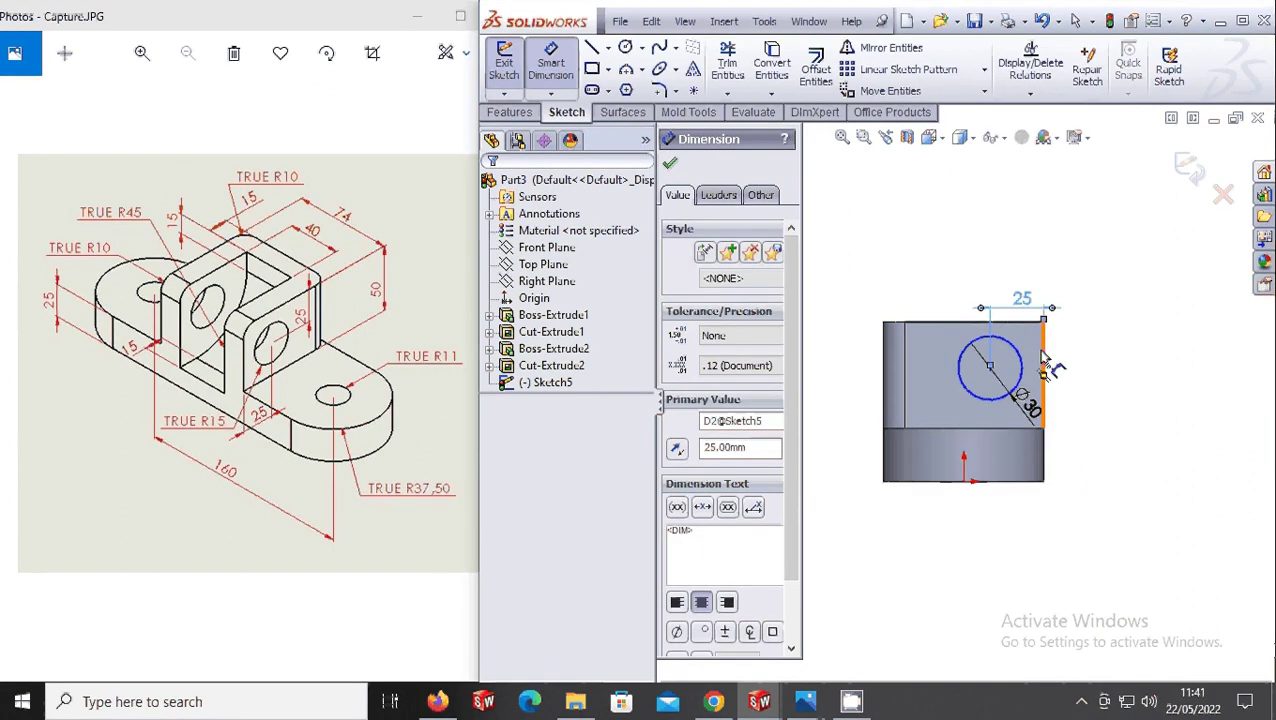
{"action": "left_click", "coordinate": [1010, 322]}
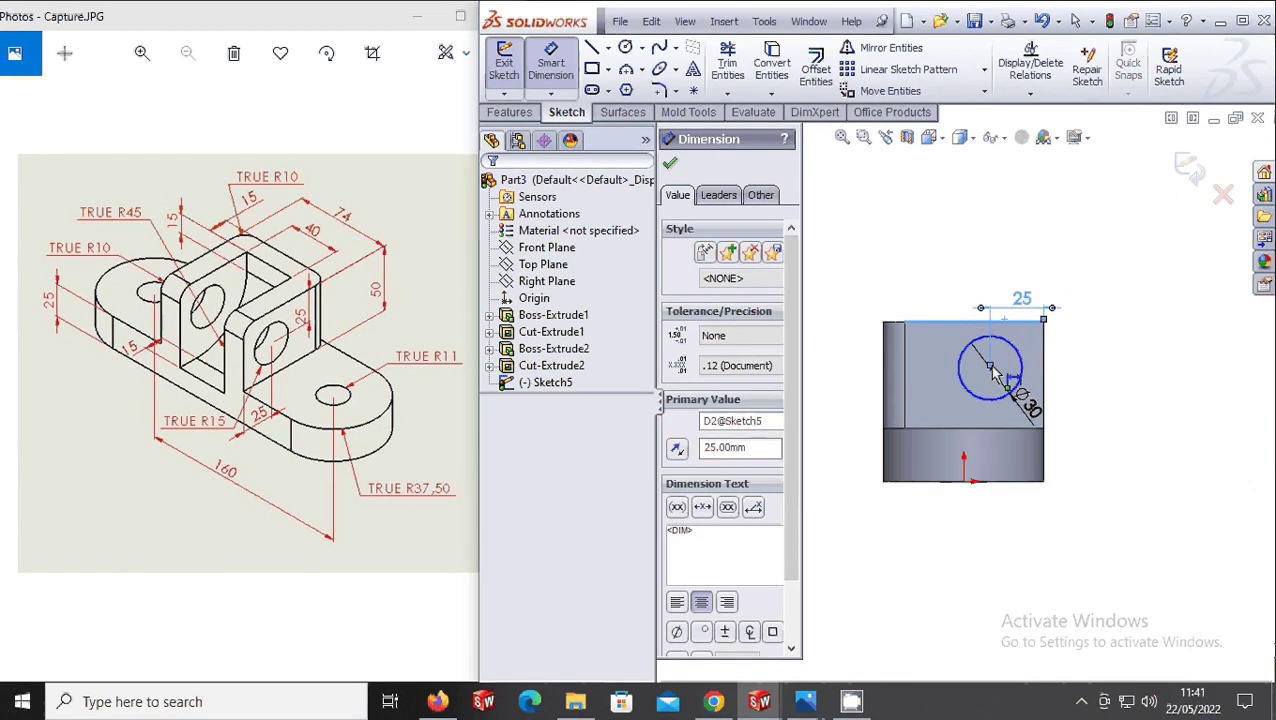
{"action": "left_click", "coordinate": [990, 370]}
{"action": "left_click", "coordinate": [1028, 402]}
{"action": "type", "text": "25"}
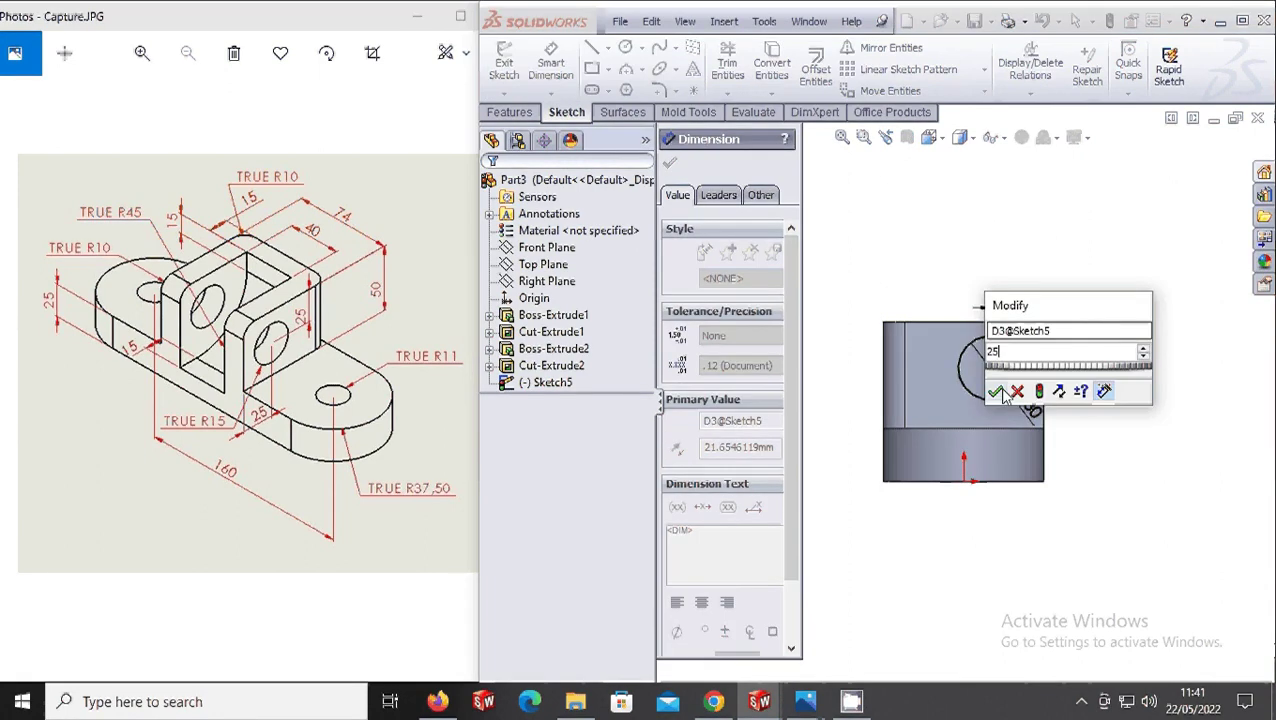
{"action": "left_click", "coordinate": [1002, 391]}
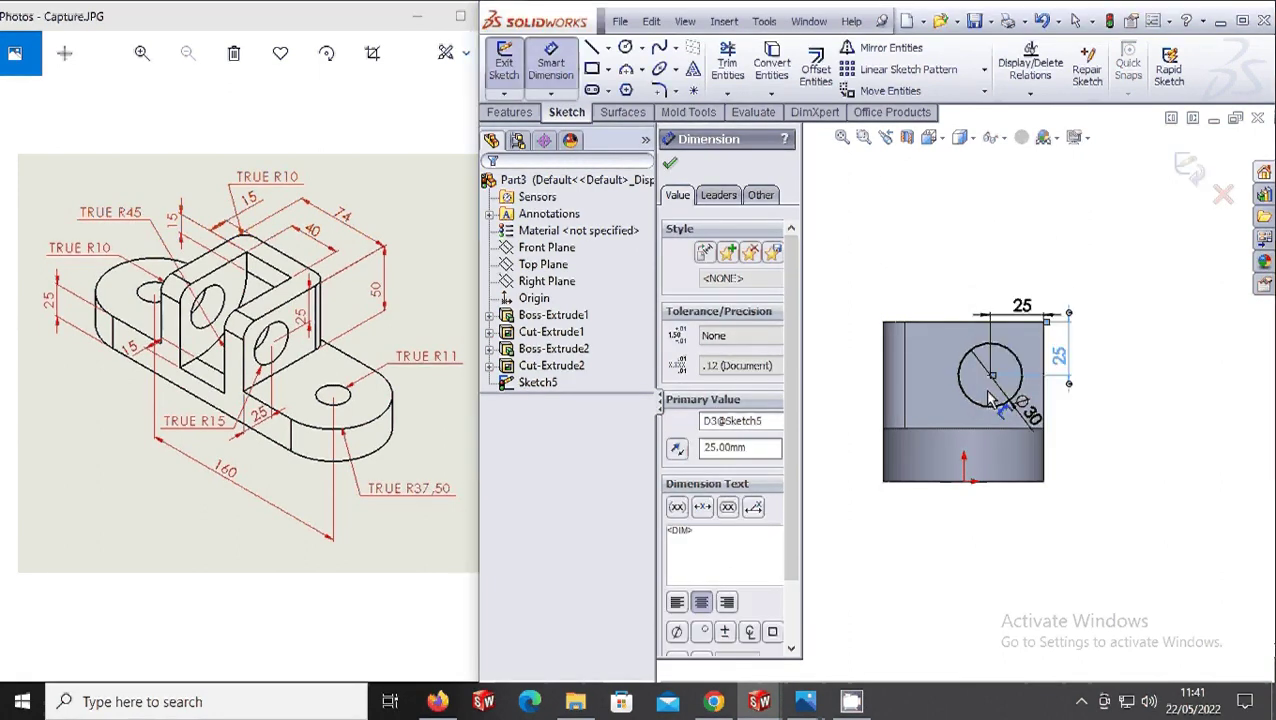
{"action": "left_click", "coordinate": [670, 163]}
- Extrude-cut the Ø30 circle deep enough to pierce both upright walls as Cut-Extrude3
{"action": "left_click", "coordinate": [509, 112]}
{"action": "left_click", "coordinate": [765, 80]}
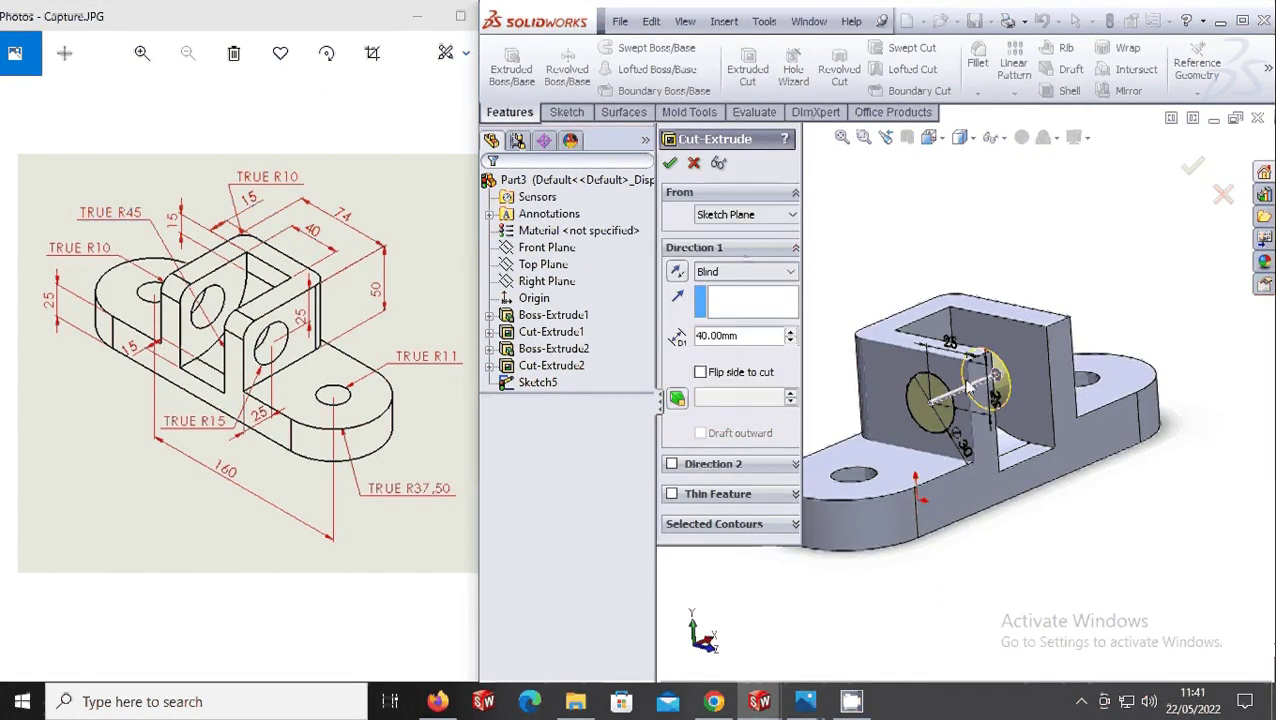
{"action": "middle_click_drag", "start_coordinate": [859, 337], "coordinate": [900, 360]}
{"action": "left_click_drag", "start_coordinate": [995, 380], "coordinate": [1085, 322]}
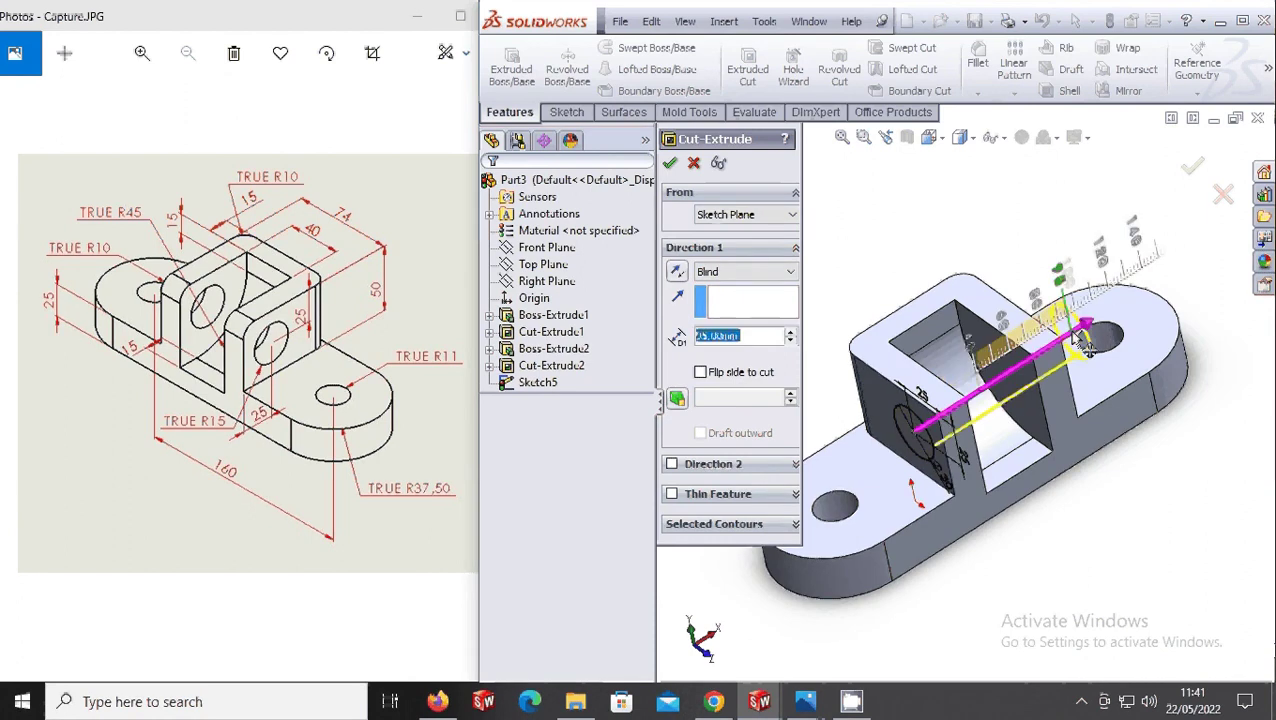
{"action": "left_click", "coordinate": [669, 163]}
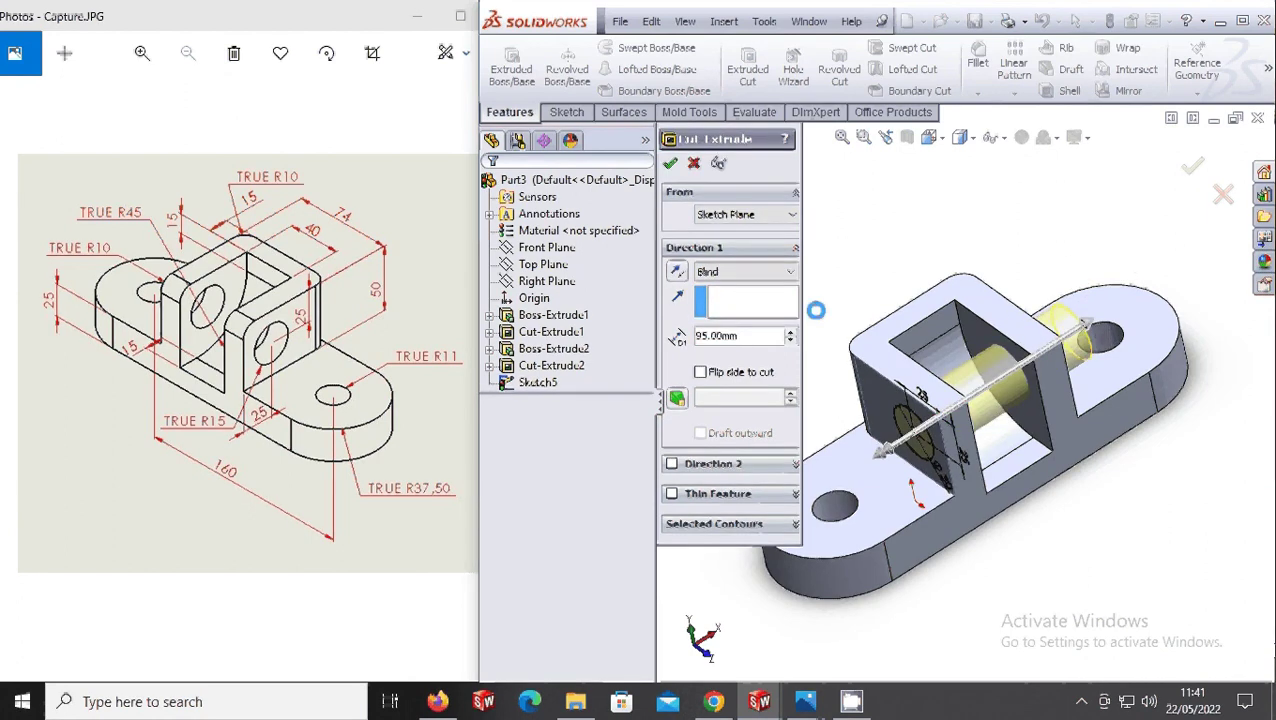
{"action": "scroll", "coordinate": [997, 348], "scroll_direction": "up", "scroll_amount": 2}
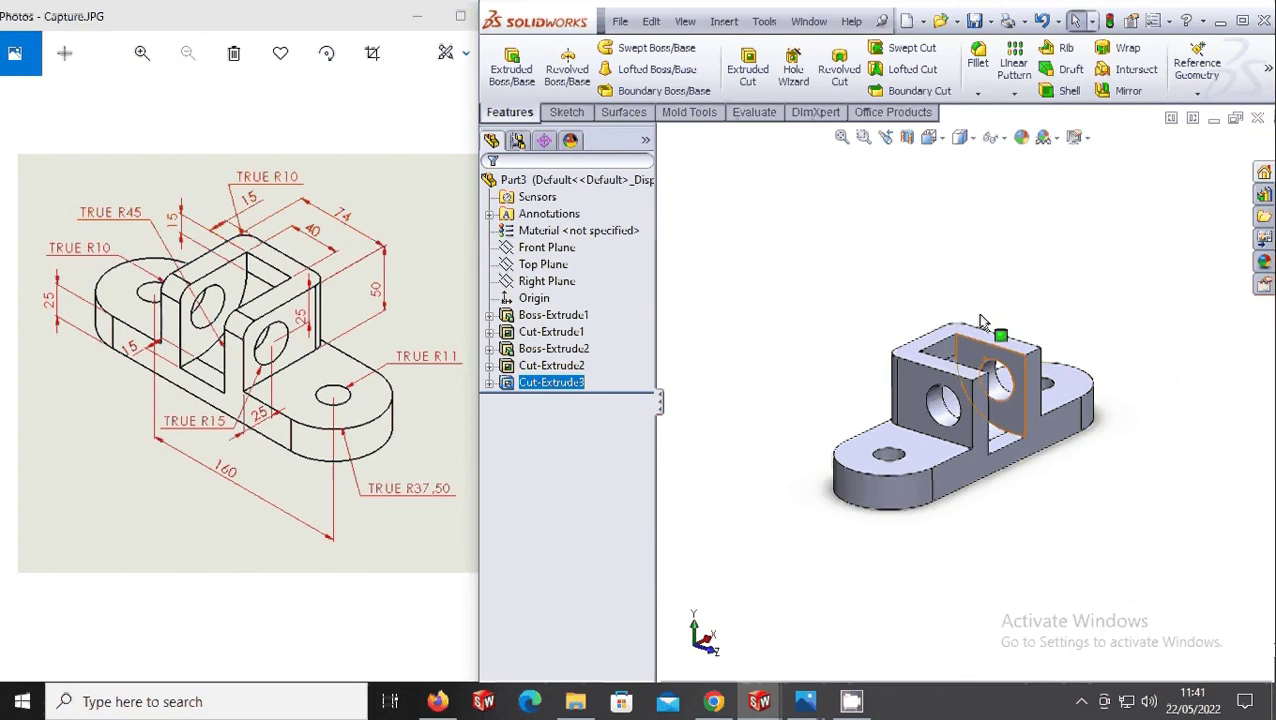
- Add Fillet1, rounding the top outer edges of both upright walls
{"action": "left_click", "coordinate": [978, 62]}
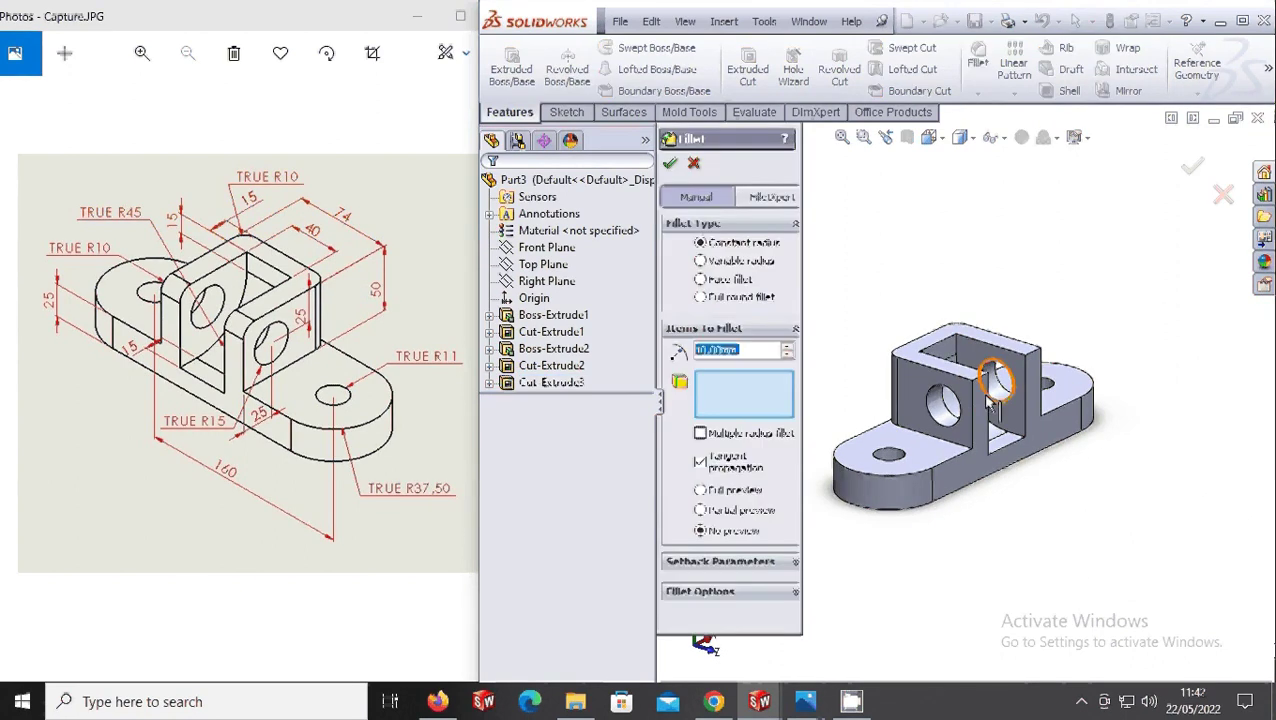
{"action": "scroll", "coordinate": [965, 290], "scroll_direction": "down", "scroll_amount": 3}
{"action": "left_click", "coordinate": [968, 370]}
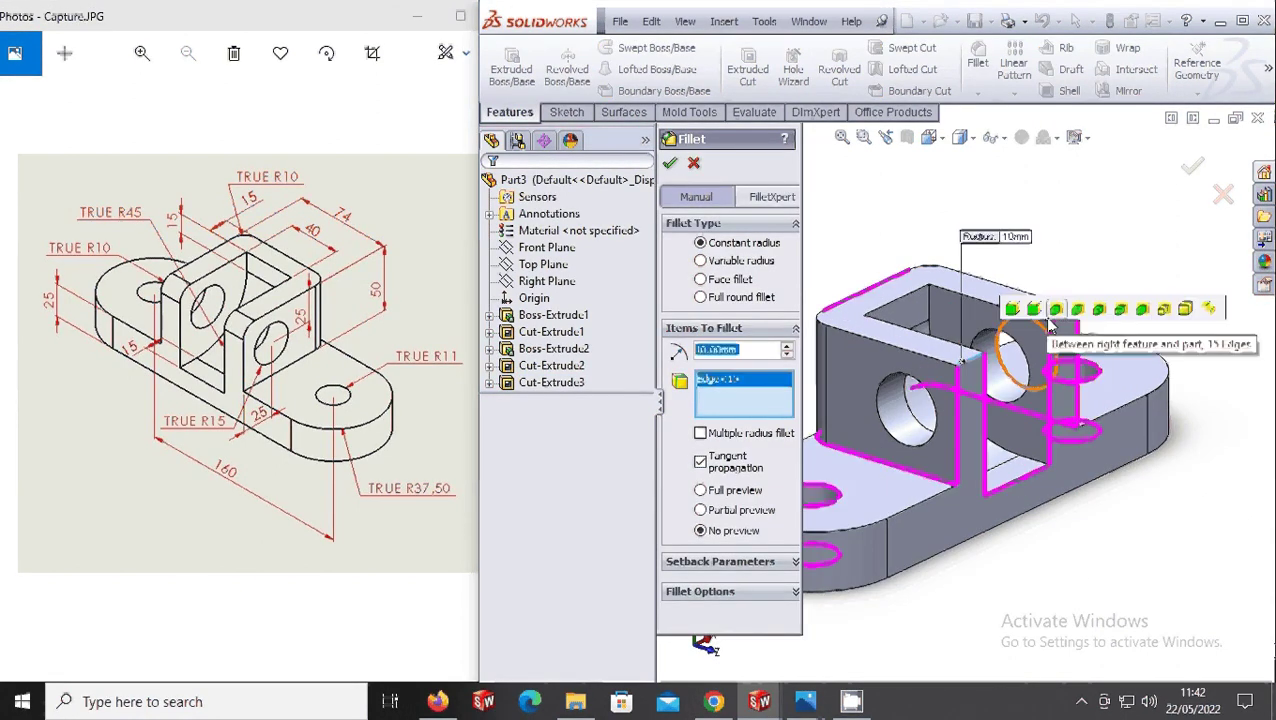
{"action": "scroll", "coordinate": [1000, 350], "scroll_direction": "down", "scroll_amount": 2}
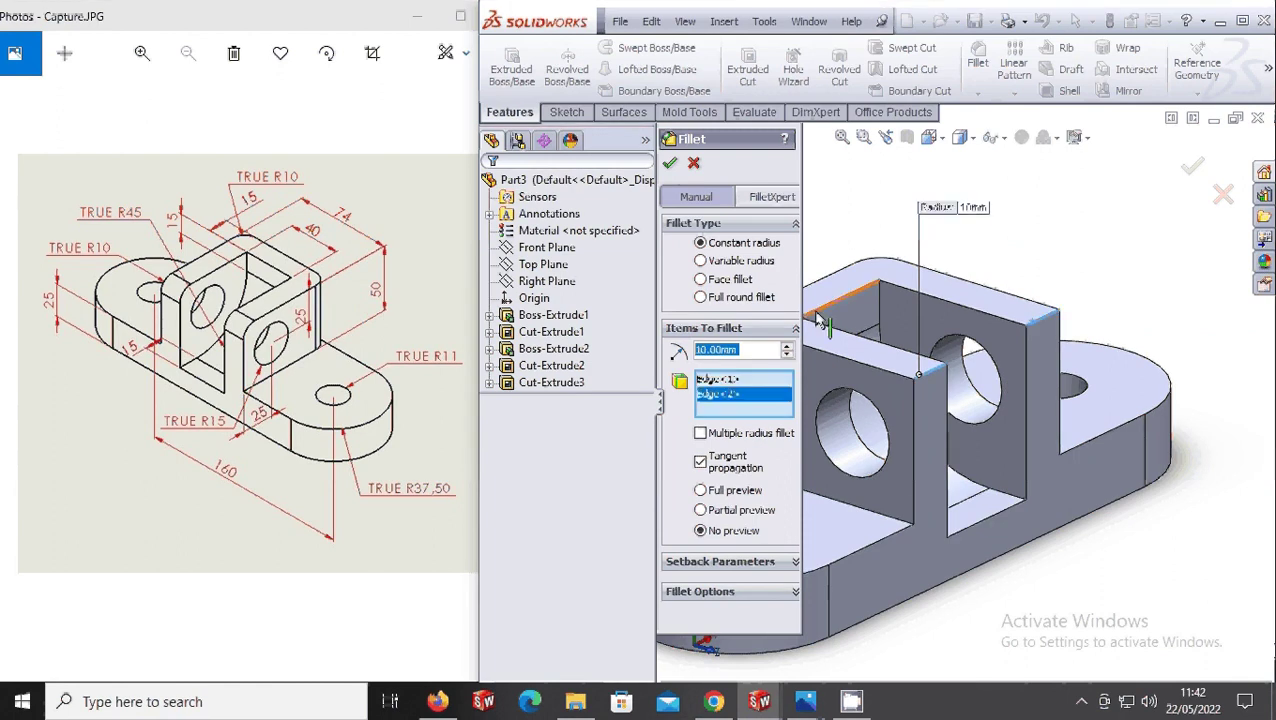
{"action": "type", "text": "15"}
{"action": "key", "text": "Return"}
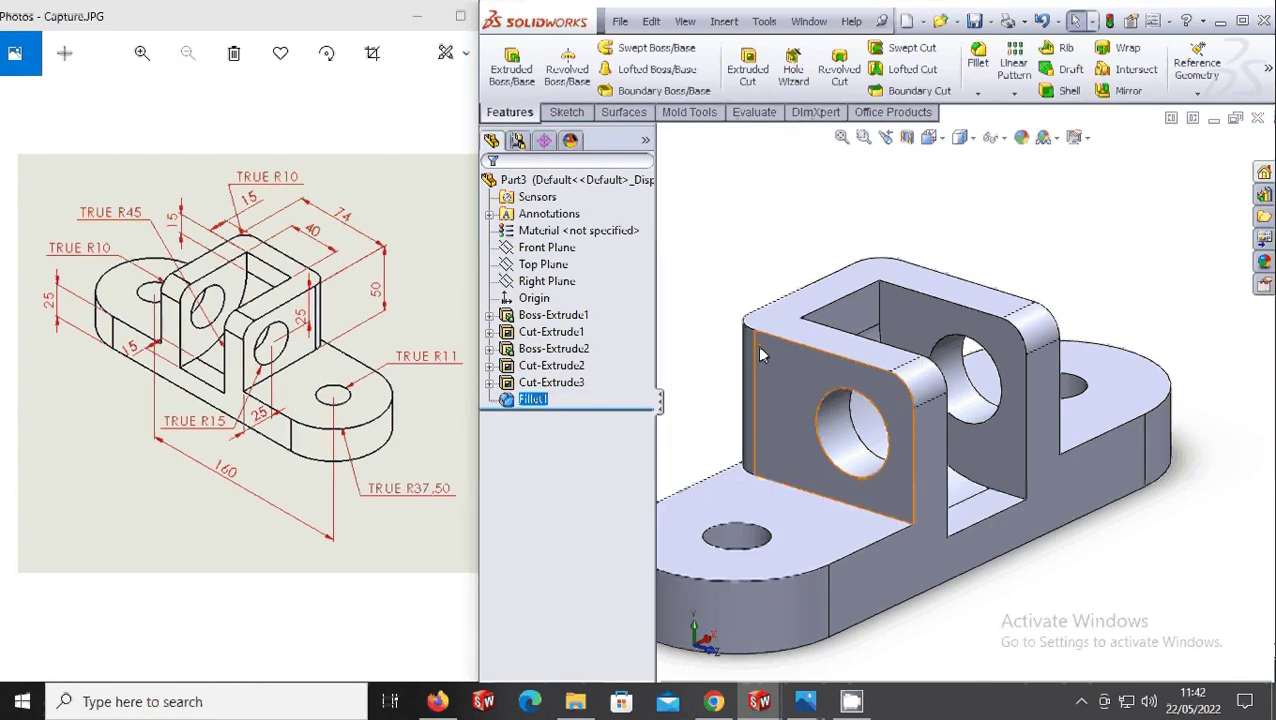
{"action": "left_click", "coordinate": [933, 145]}
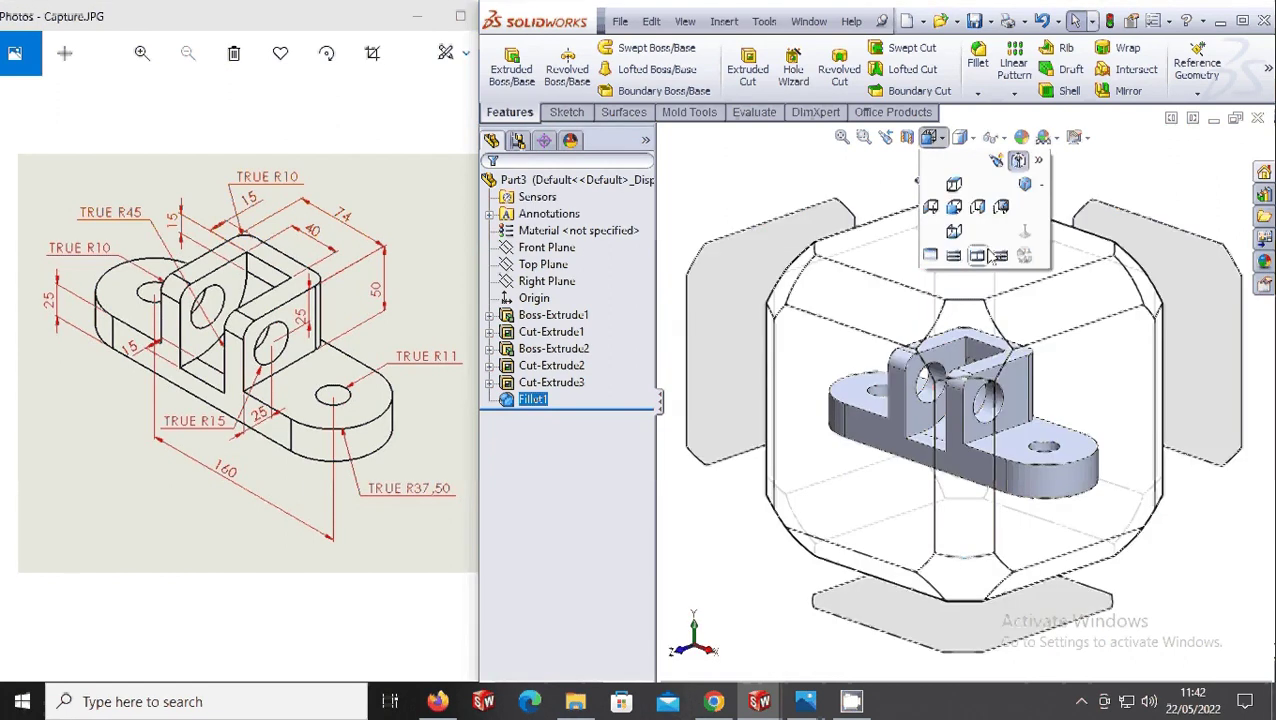
- Set the model to isometric view and widen the reference drawing window beside it
{"action": "left_click", "coordinate": [952, 388]}
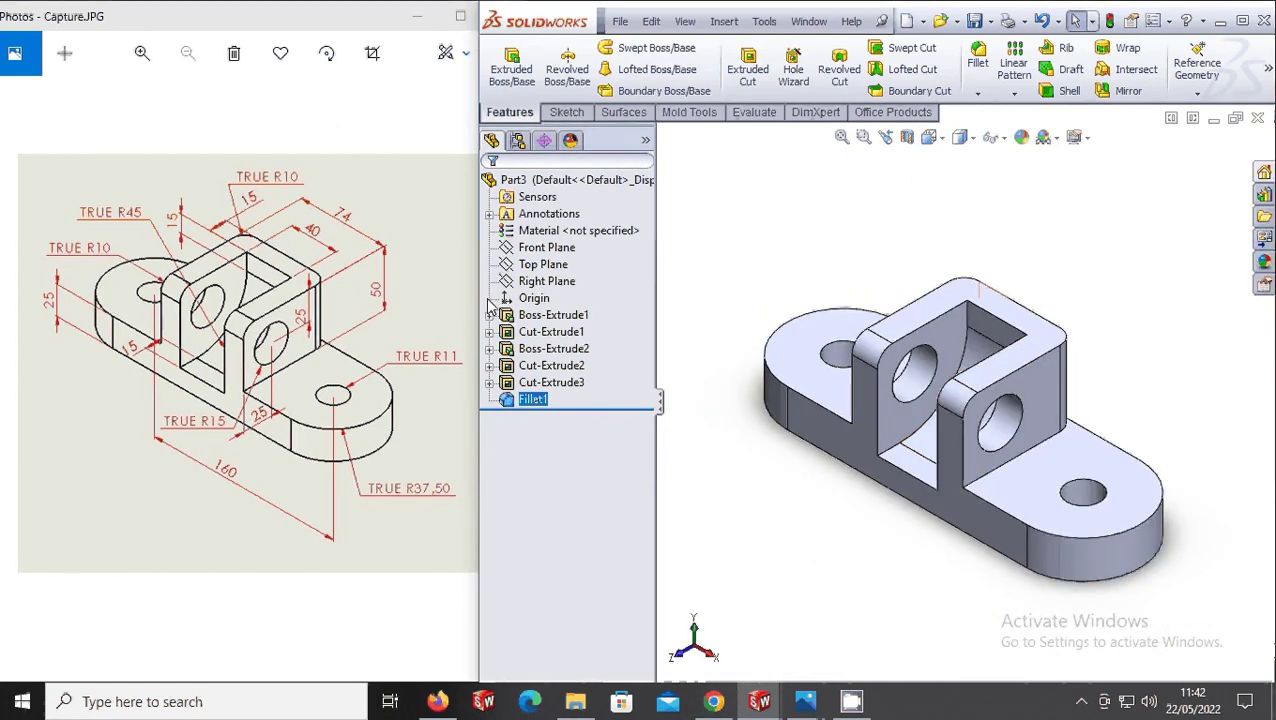
{"action": "left_click_drag", "start_coordinate": [476, 287], "coordinate": [447, 254]}
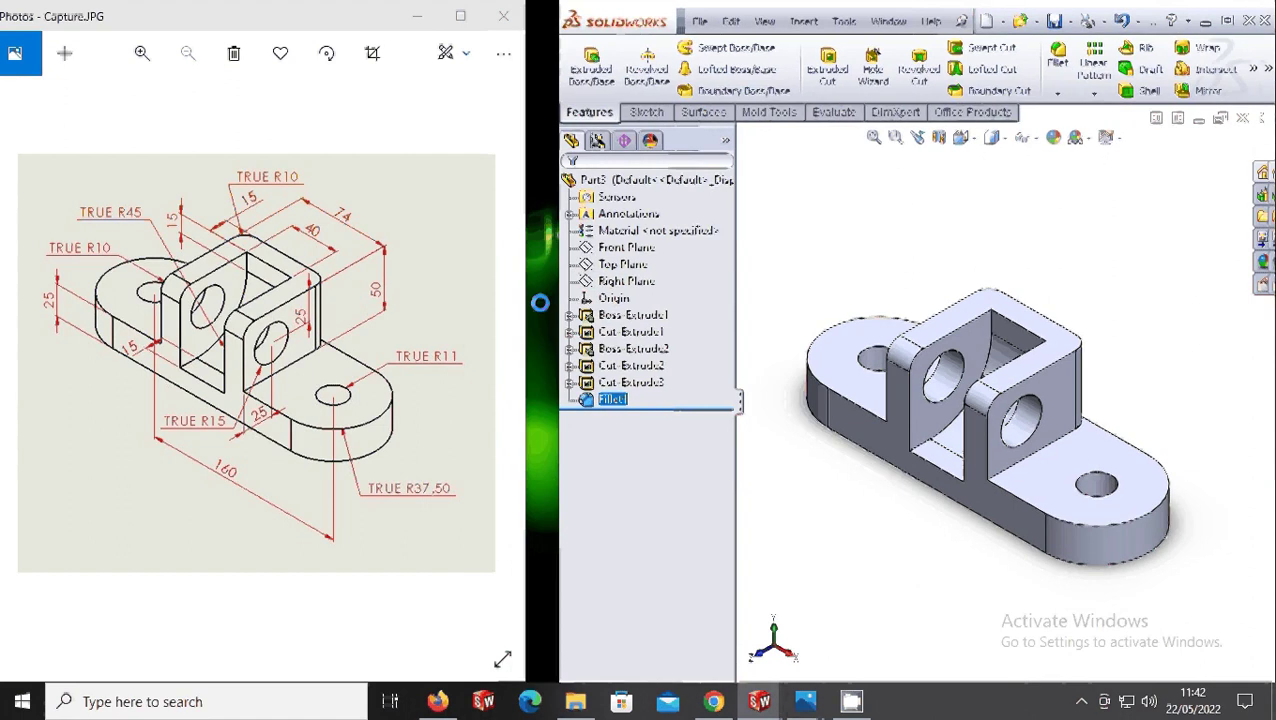
{"action": "left_click_drag", "start_coordinate": [526, 276], "coordinate": [750, 318]}
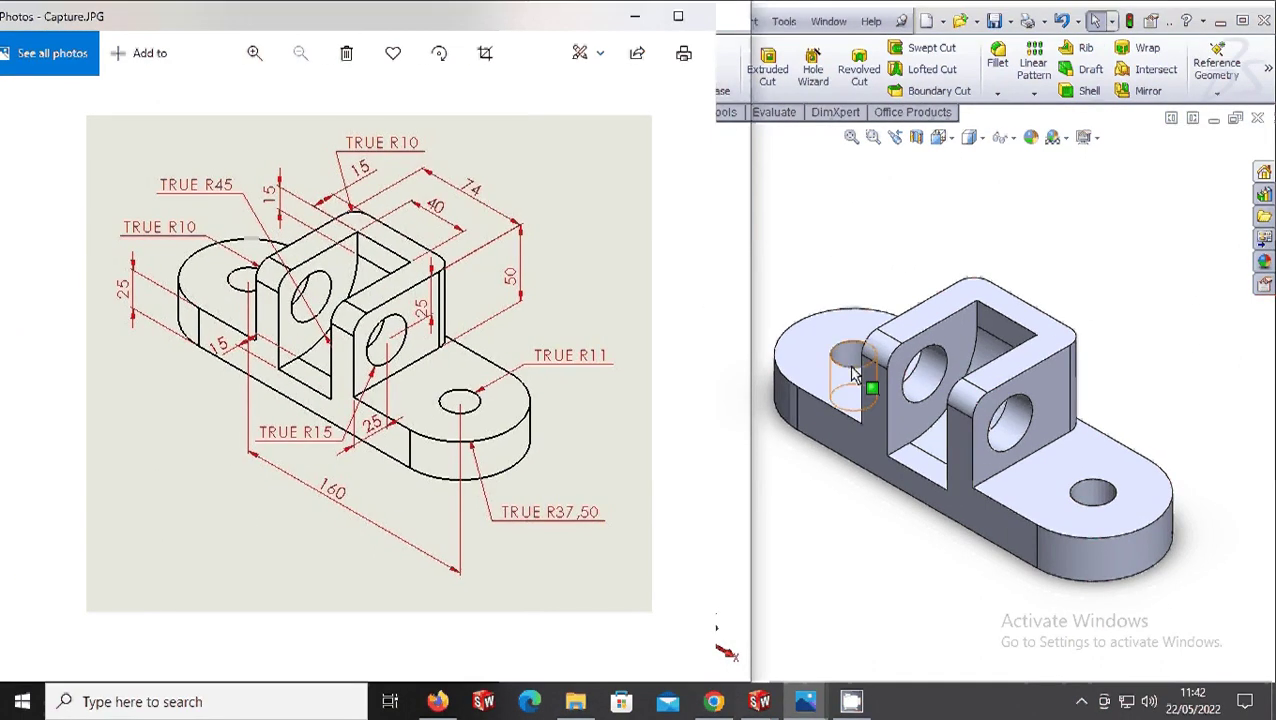
{"action": "middle_click_drag", "start_coordinate": [1043, 464], "coordinate": [952, 530]}
{"action": "scroll", "coordinate": [1057, 441], "scroll_direction": "down", "scroll_amount": 2}
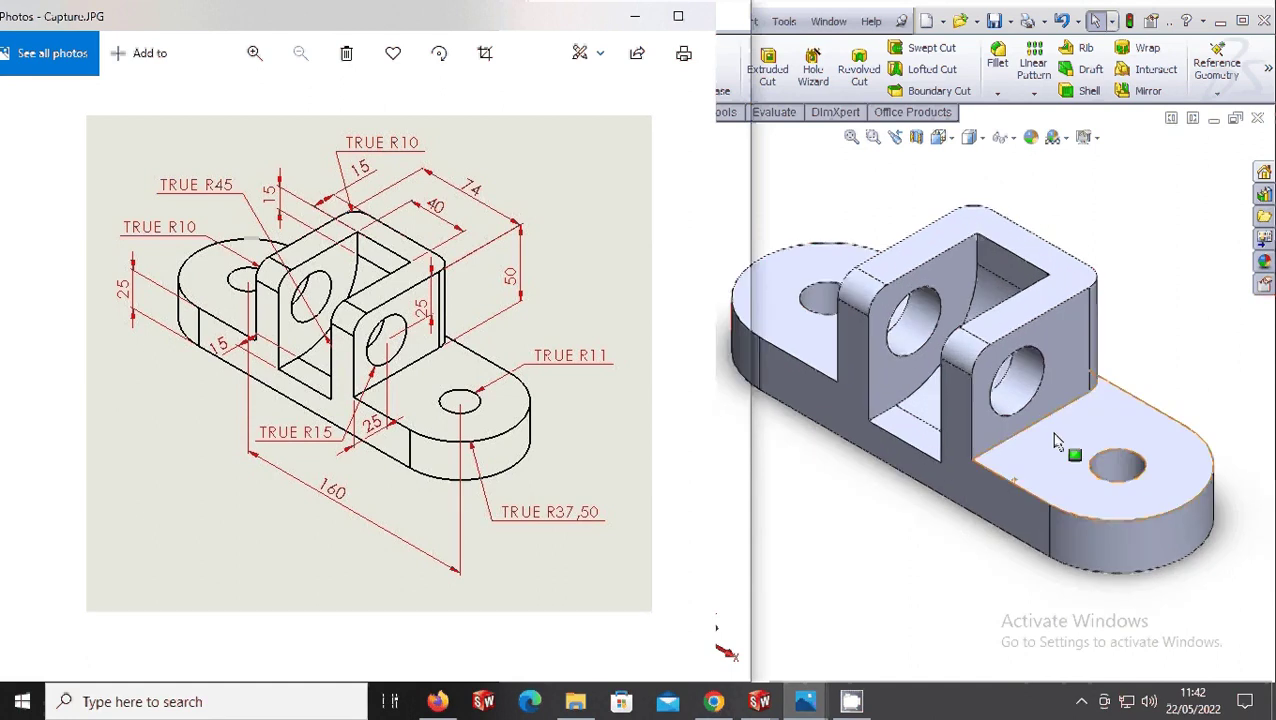
{"action": "scroll", "coordinate": [1057, 441], "scroll_direction": "up", "scroll_amount": 2}
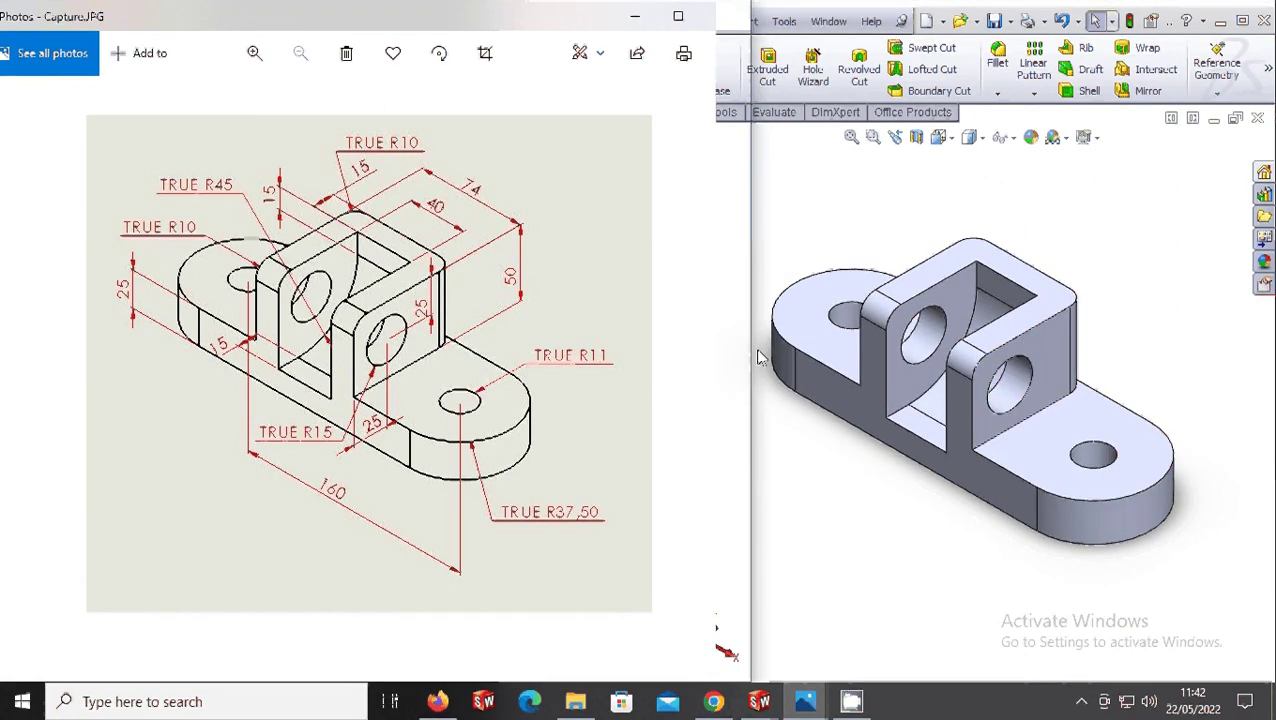
- Flip to the next reference image and back to the original drawing
{"action": "left_click", "coordinate": [700, 358]}
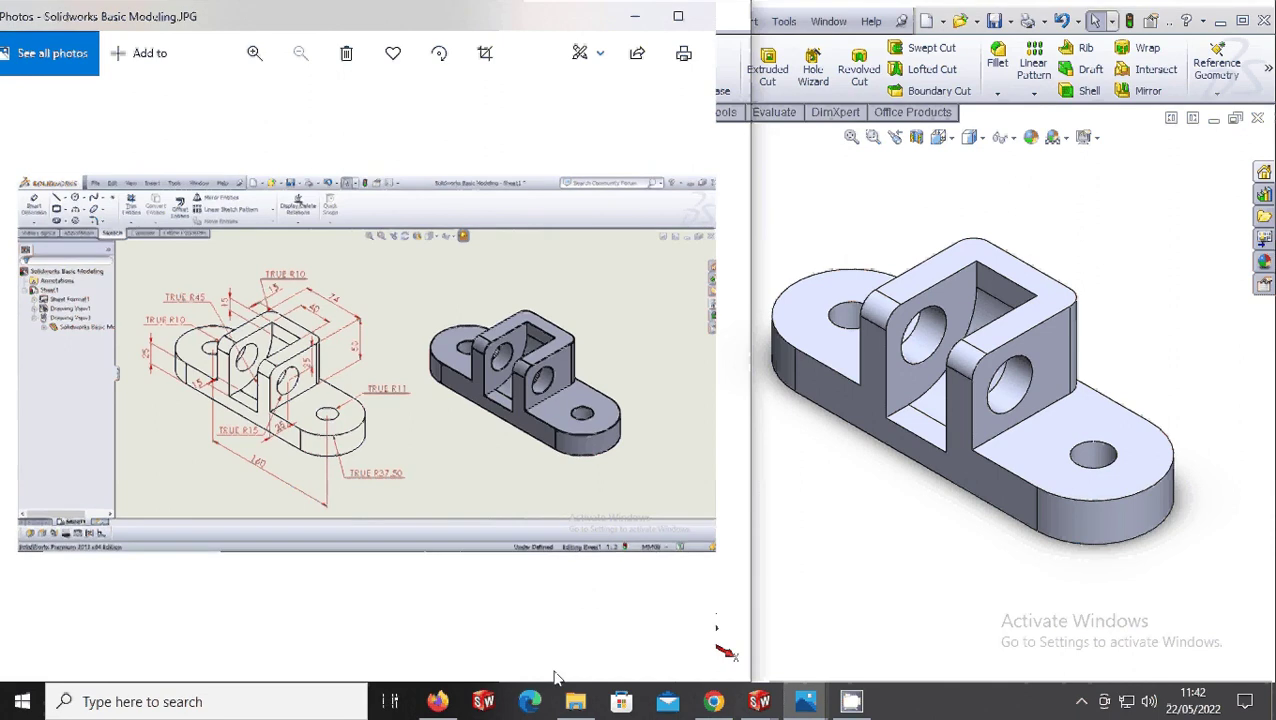
{"action": "key", "text": "Left"}
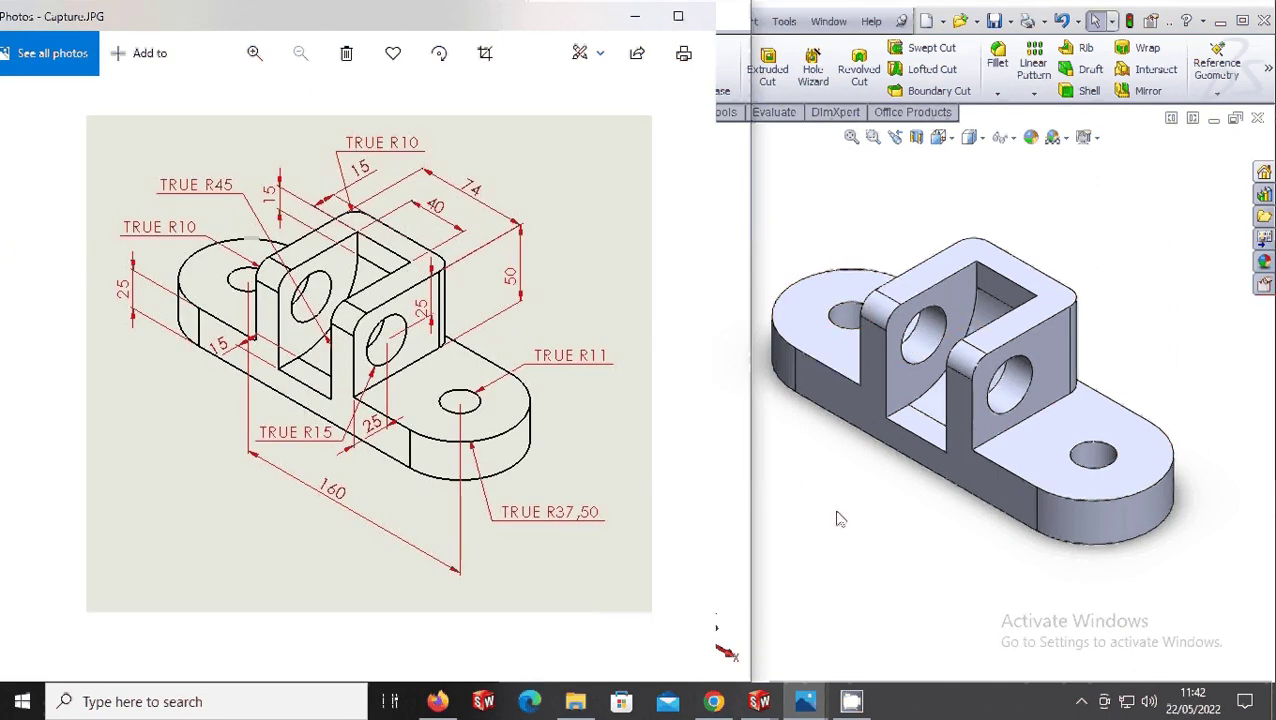
{"action": "scroll", "coordinate": [836, 519], "scroll_direction": "down", "scroll_amount": 2}
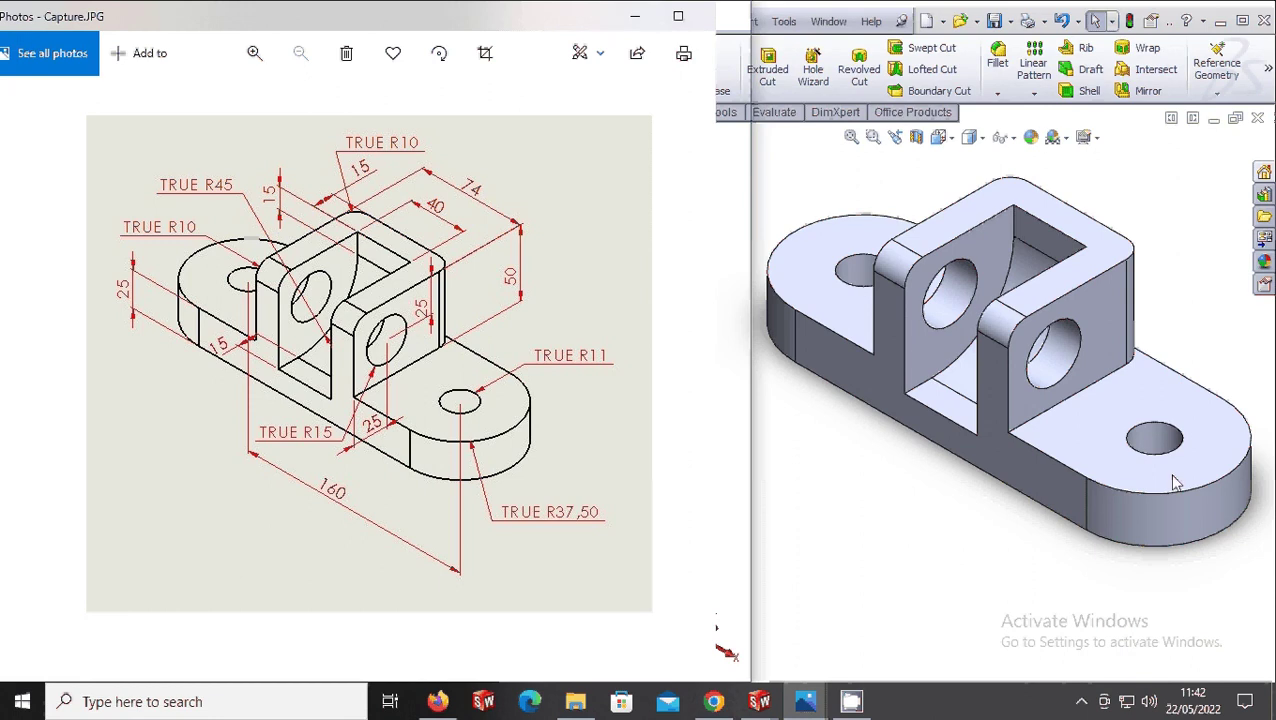
{"action": "left_click", "coordinate": [1082, 703]}
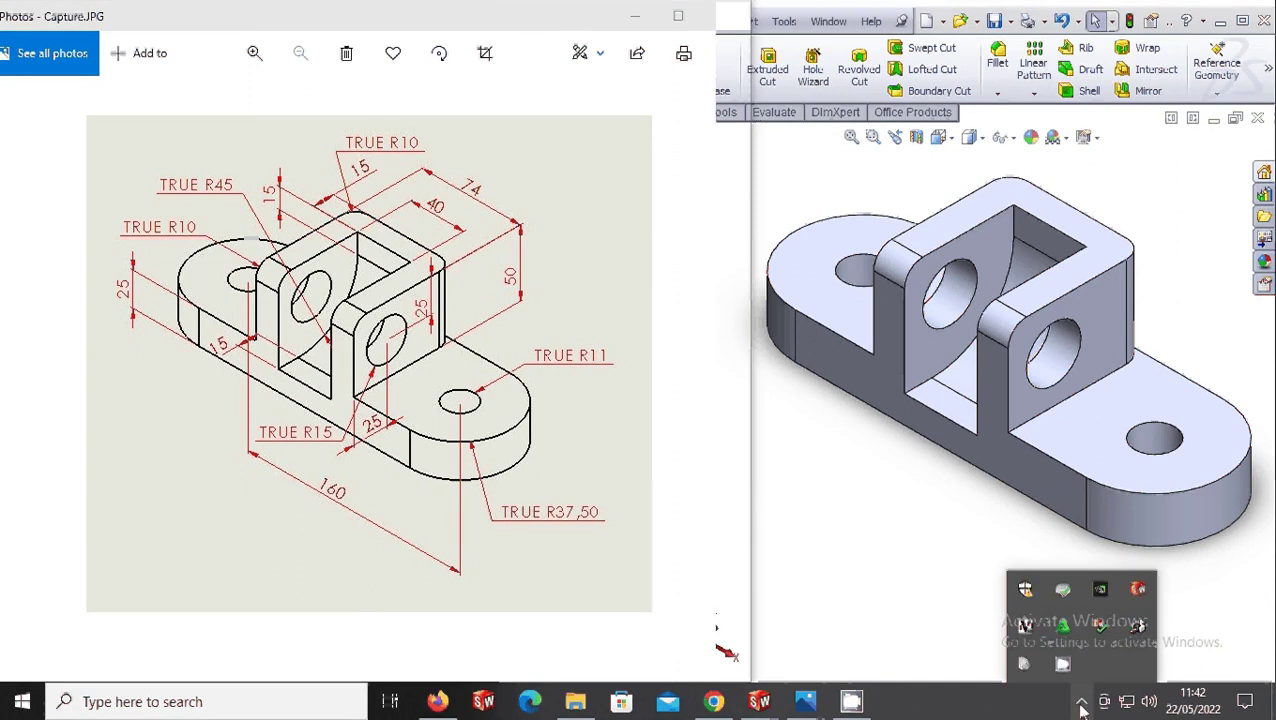